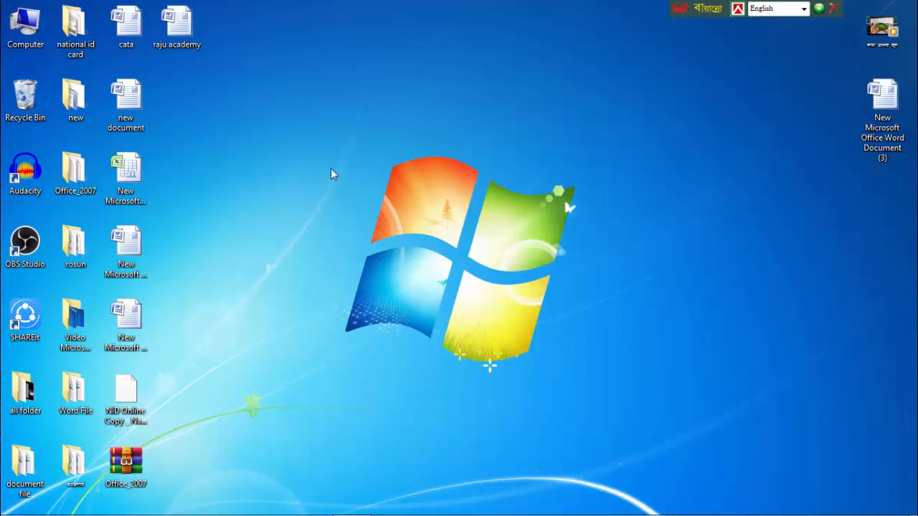
pyautogui.moveTo(393, 167); pyautogui.dragTo(621, 333)
pyautogui.moveTo(367, 157); pyautogui.dragTo(684, 245)
pyautogui.moveTo(491, 172); pyautogui.dragTo(479, 358)
pyautogui.moveTo(367, 250); pyautogui.dragTo(565, 272)
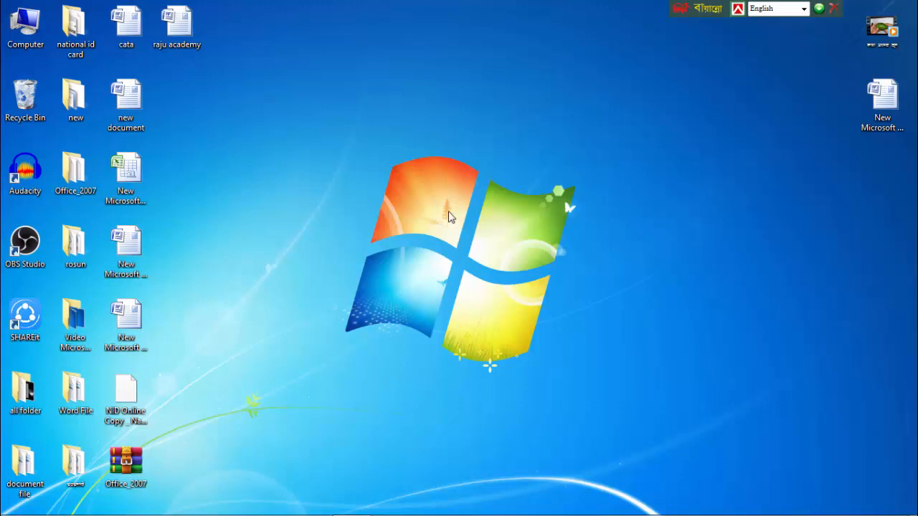
# Step: Create a new Microsoft Office Word document on the desktop with its default name and open it read-only
pyautogui.rightClick(409, 149)
pyautogui.moveTo(463, 266)
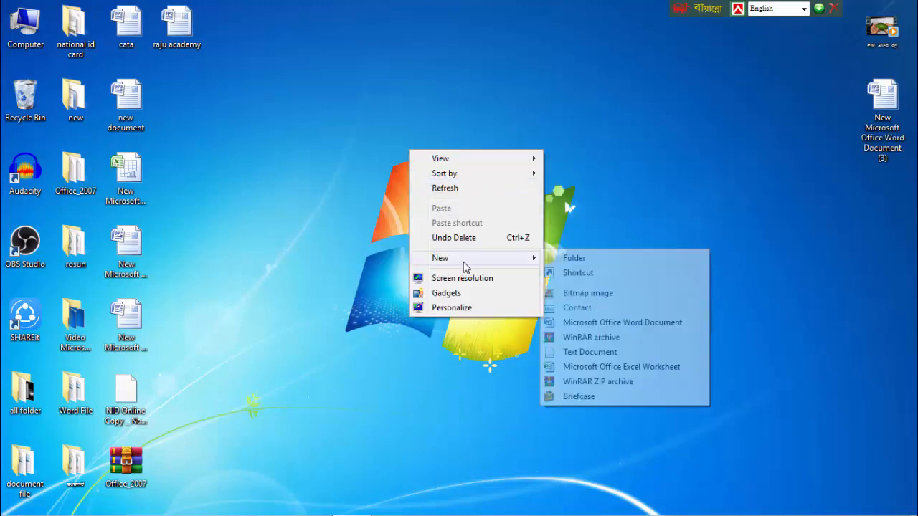
pyautogui.click(600, 325)
pyautogui.press('Return')
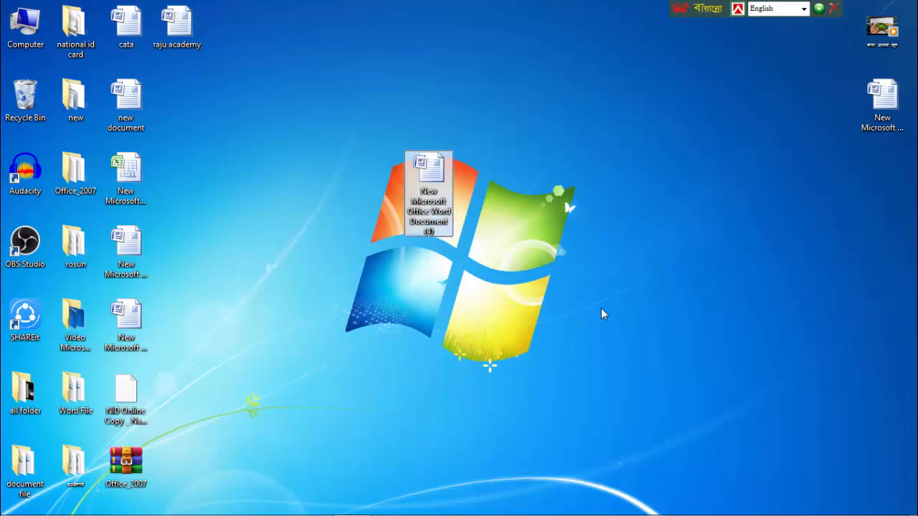
pyautogui.press('Return')
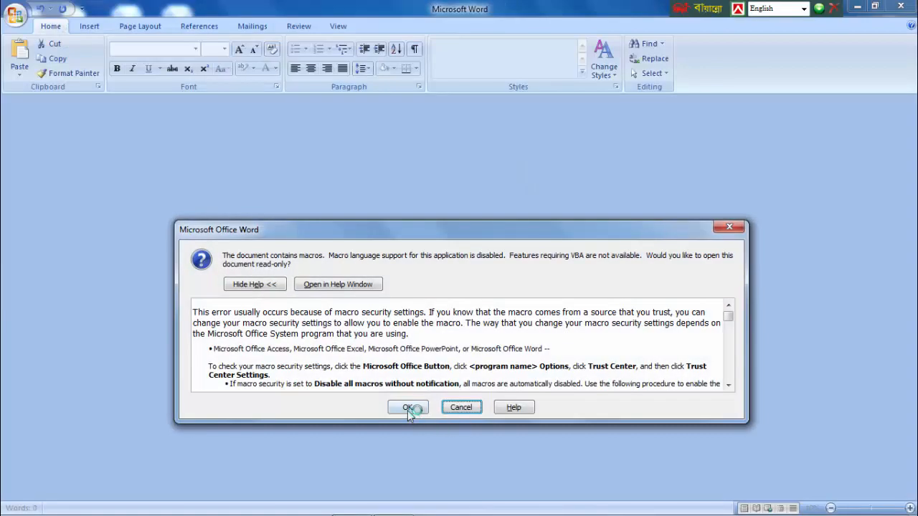
pyautogui.click(407, 408)
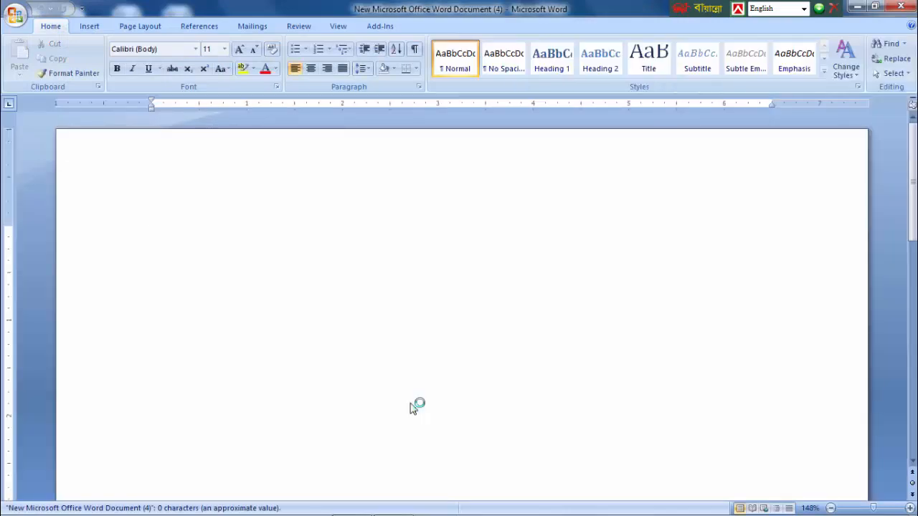
# Step: Switch to Google Chrome and open youtube.com
pyautogui.moveTo(92, 514)
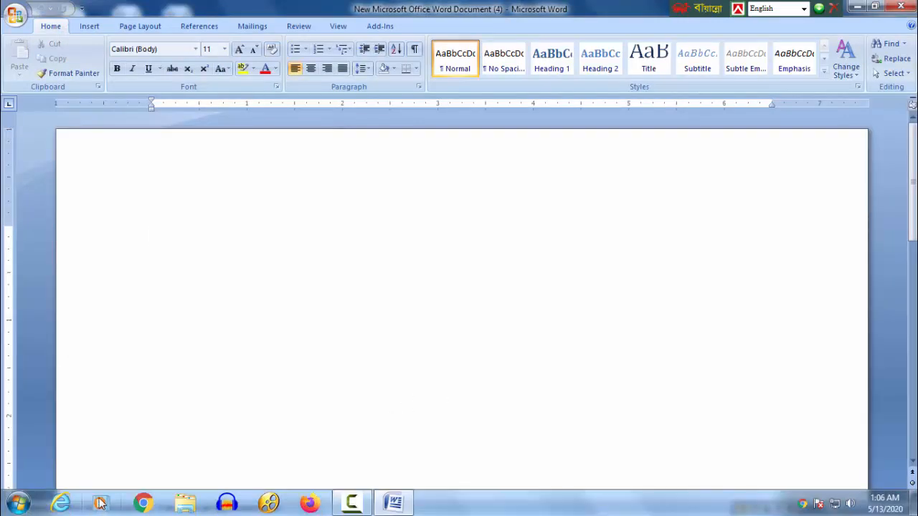
pyautogui.click(144, 505)
pyautogui.write('y')
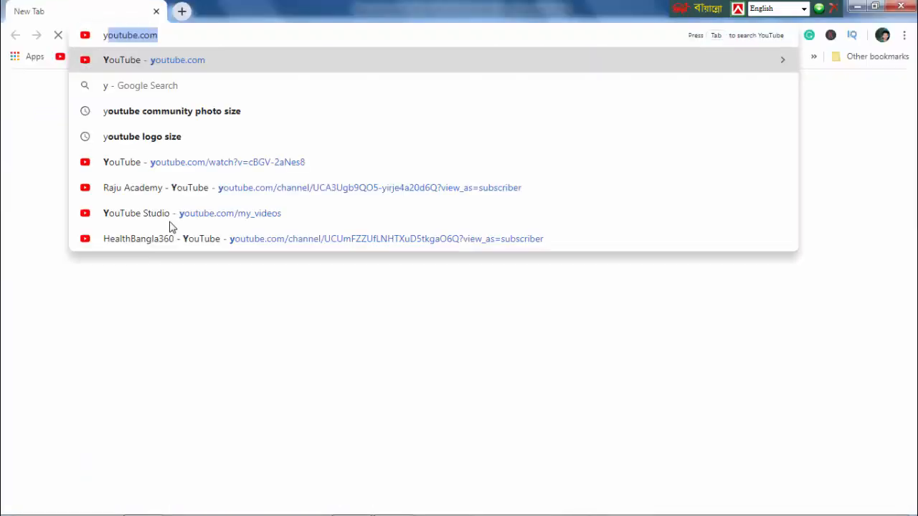
pyautogui.press('Return')
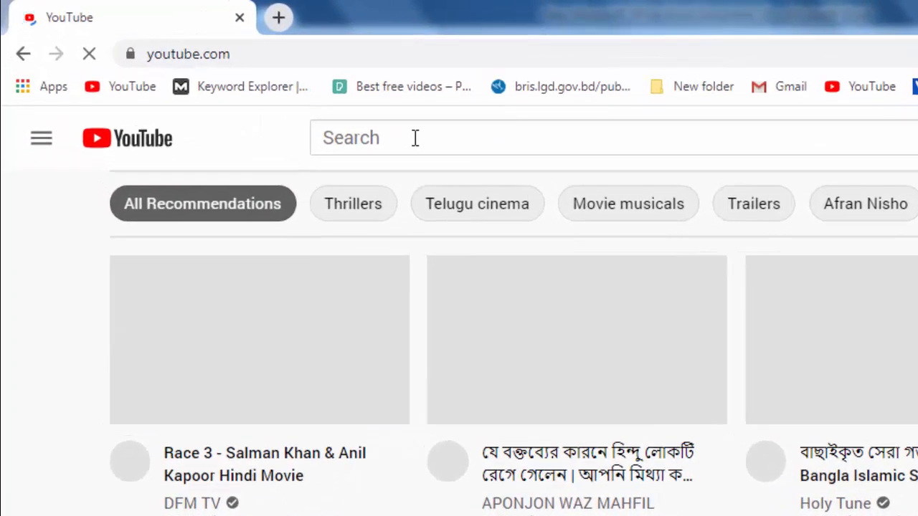
# Step: Search YouTube for "raju academy"
pyautogui.click(366, 139)
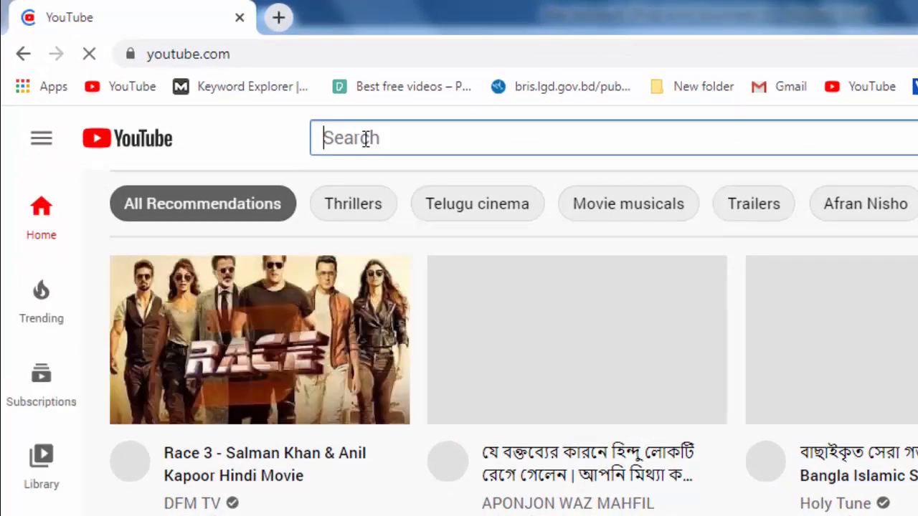
pyautogui.write('raj')
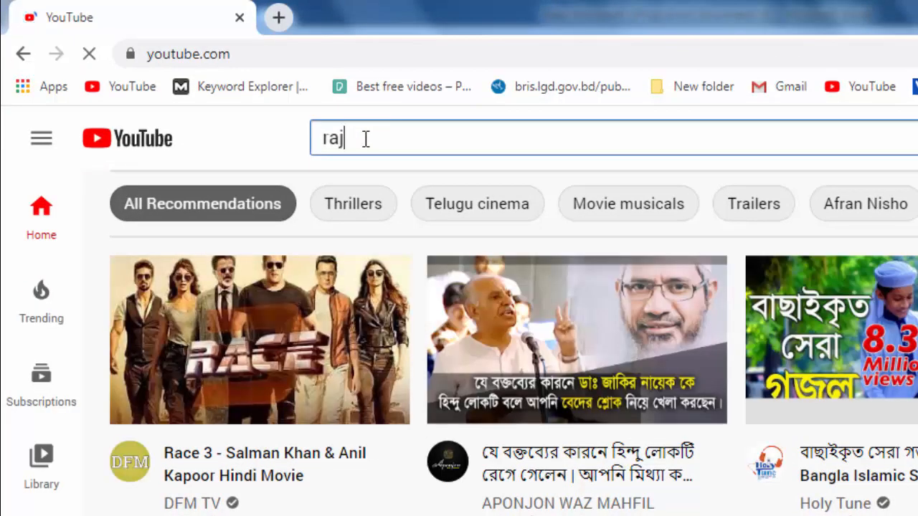
pyautogui.write('u acade')
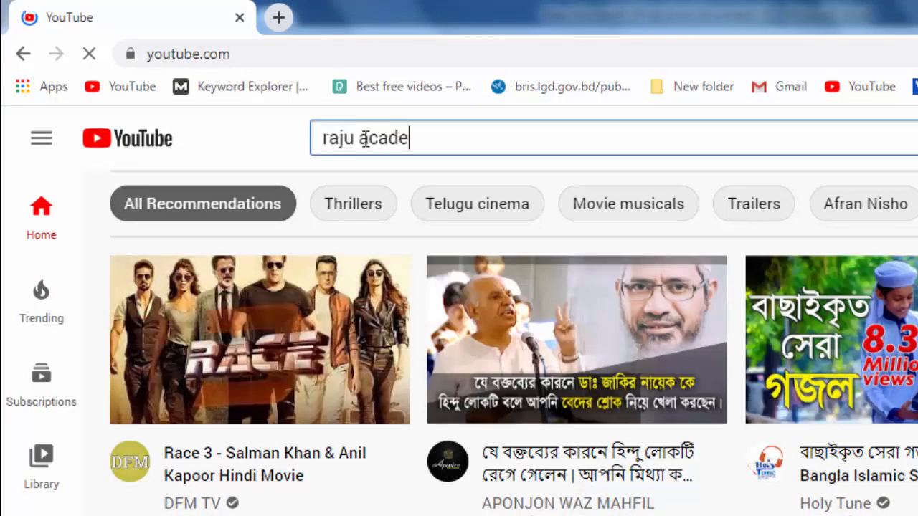
pyautogui.write('y')
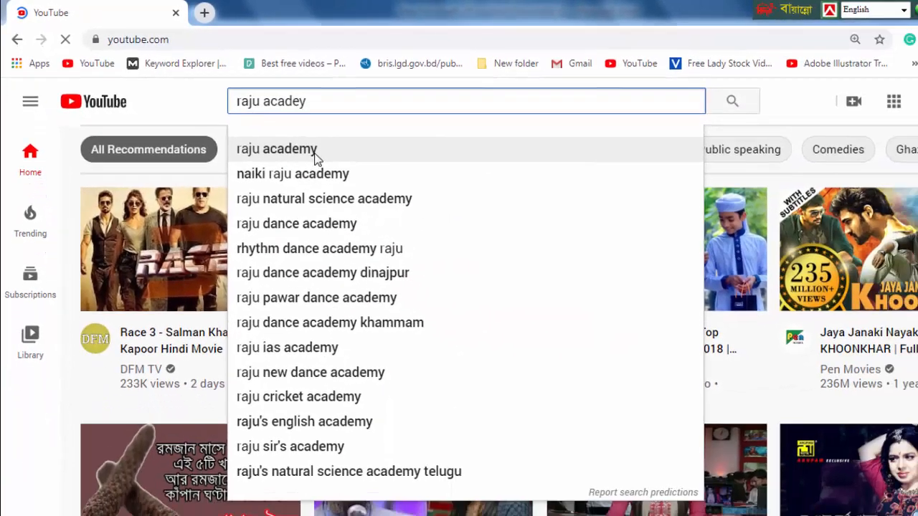
pyautogui.click(428, 209)
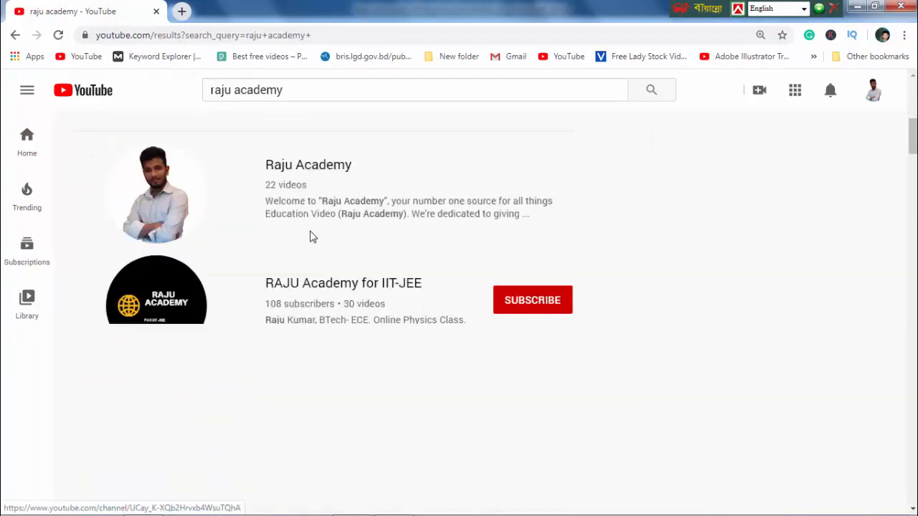
# Step: Open the Raju Academy channel with 22 videos from the search results
pyautogui.scroll(1, 313, 228)
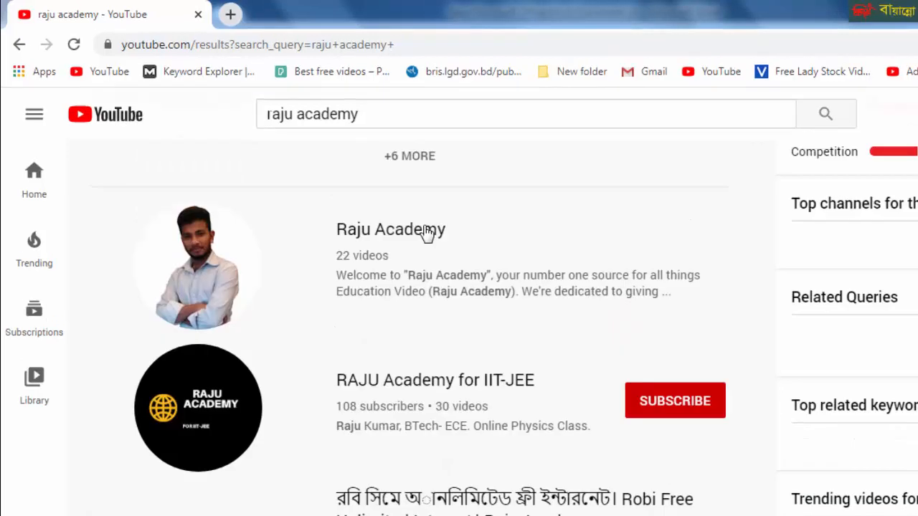
pyautogui.click(423, 241)
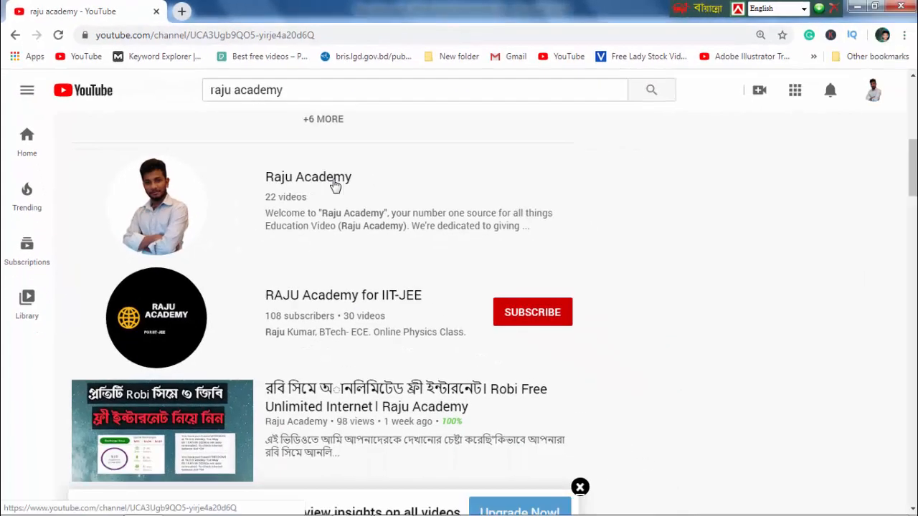
pyautogui.click(335, 184)
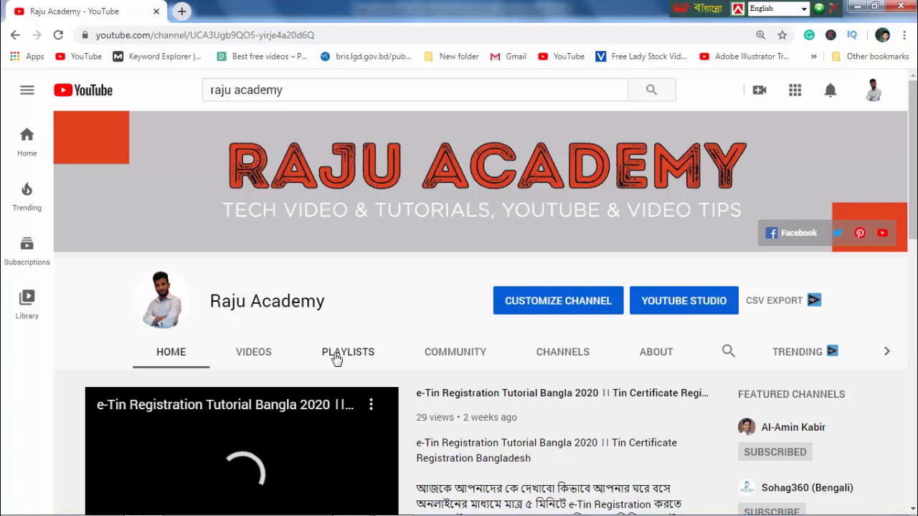
# Step: Play the "Microsoft Word Bangla Tutorial For Beginners" playlist from the channel's created playlists
pyautogui.click(336, 356)
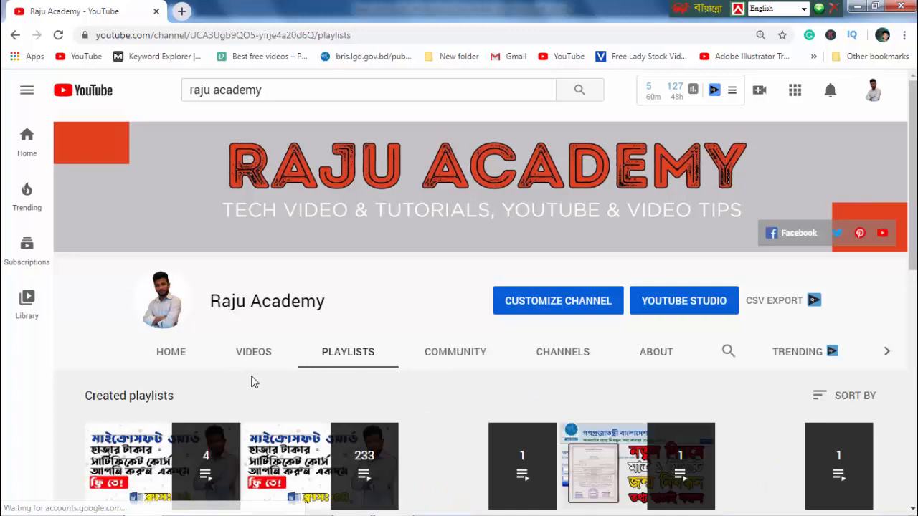
pyautogui.scroll(-2, 367, 340)
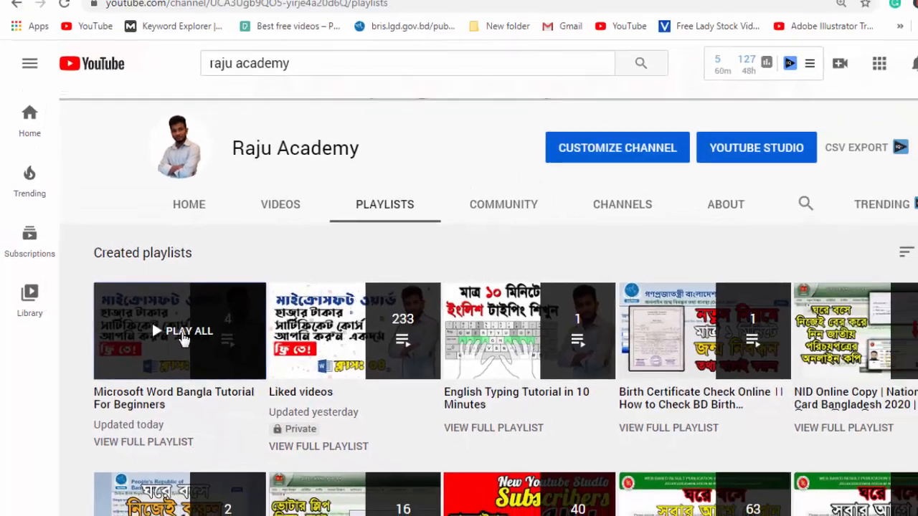
pyautogui.click(183, 337)
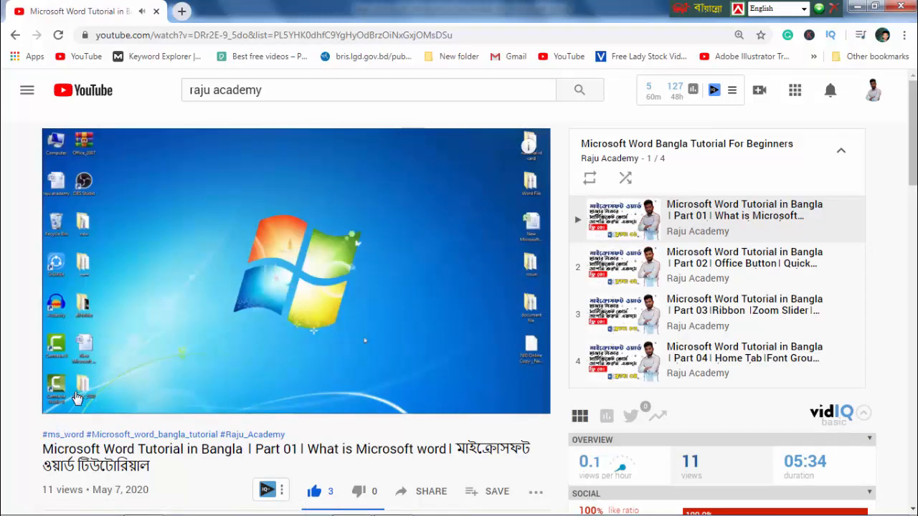
pyautogui.click(92, 403)
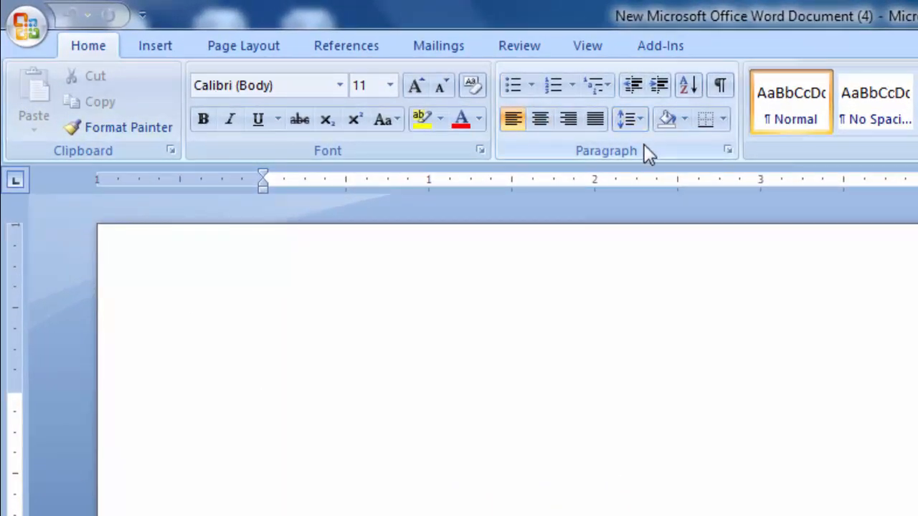
pyautogui.hotkey('ctrl', 'shift', 'd')
pyautogui.moveTo(10, 52); pyautogui.dragTo(185, 164)
pyautogui.moveTo(492, 60); pyautogui.dragTo(747, 172)
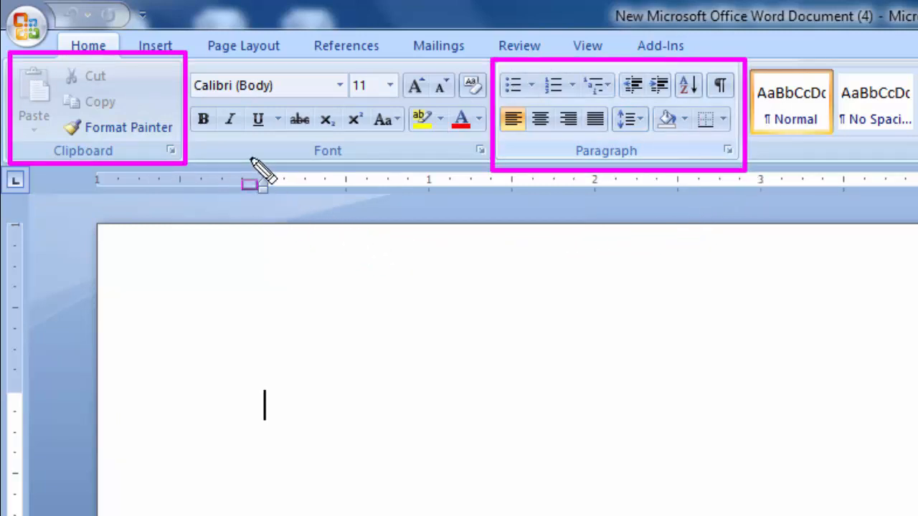
pyautogui.press('Escape')
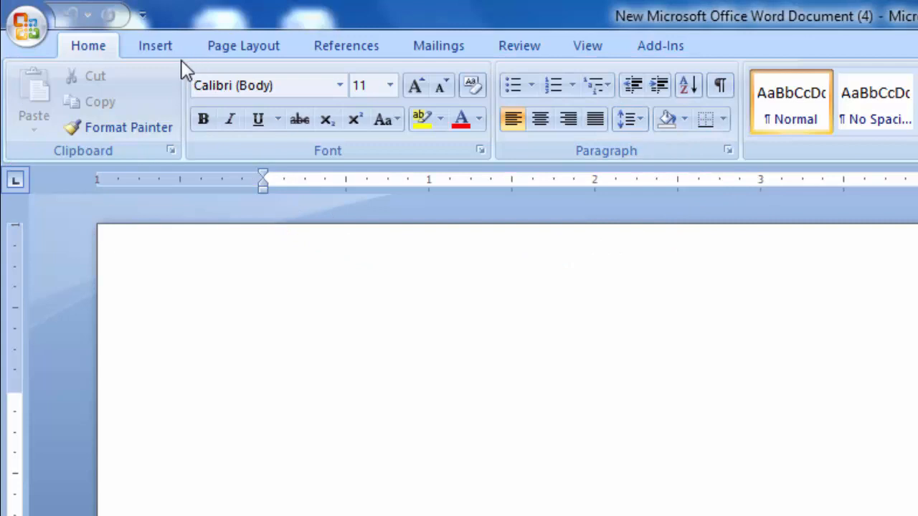
pyautogui.moveTo(183, 59)
pyautogui.mouseDown()
pyautogui.moveTo(348, 153)
pyautogui.moveTo(512, 180)
pyautogui.moveTo(493, 166)
pyautogui.mouseUp()
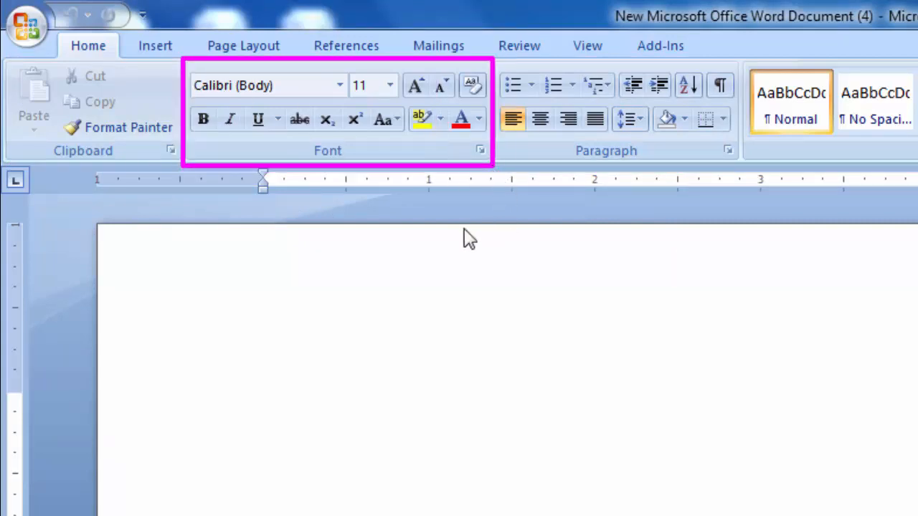
pyautogui.press('Escape')
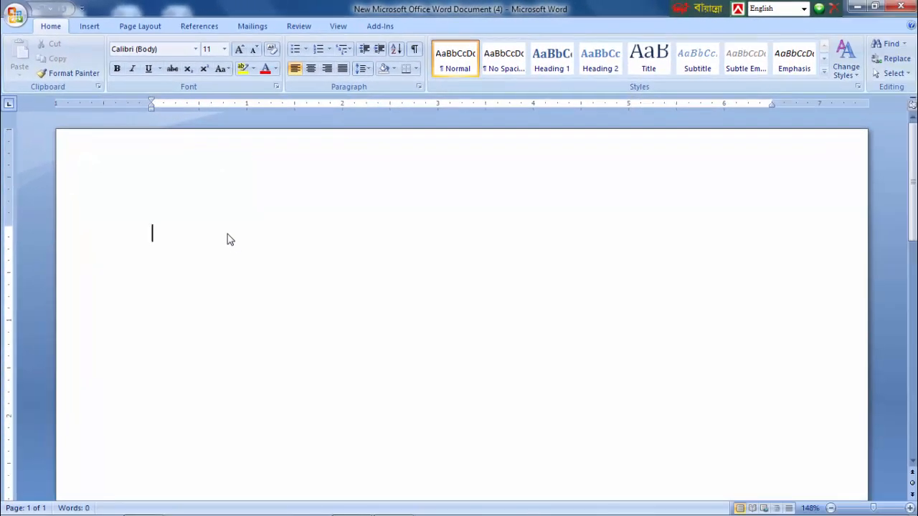
# Step: Enter the sentence "Dhaka is the capital of bangladesh" at the start of the blank Word document
pyautogui.write('Dhaka is the c')
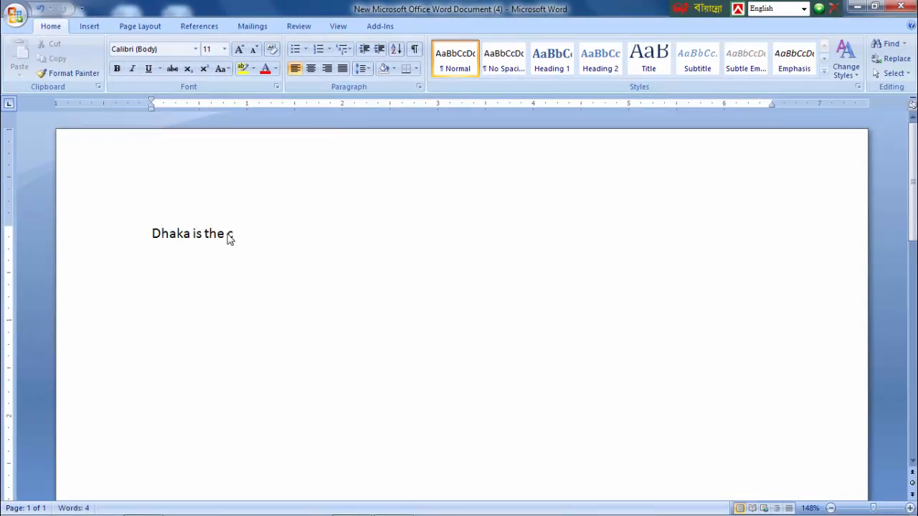
pyautogui.write('apital of bangladesh')
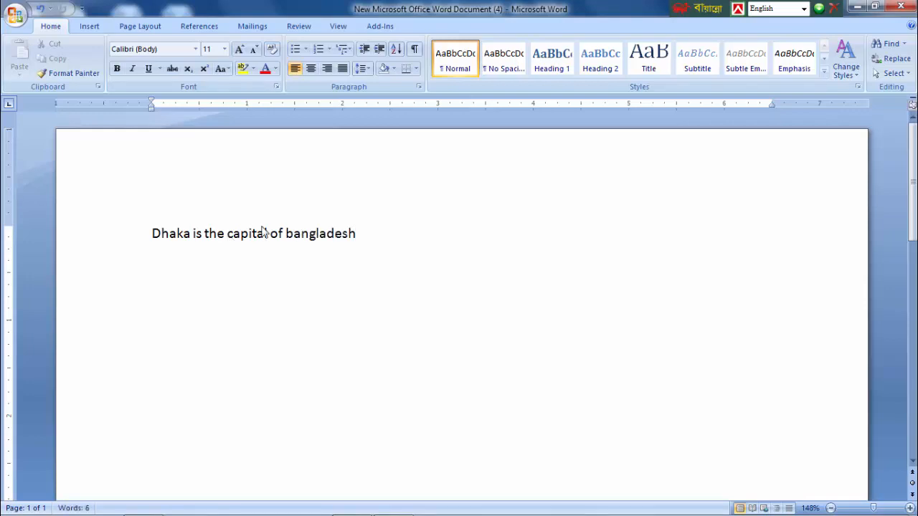
pyautogui.moveTo(152, 239); pyautogui.dragTo(122, 246)
pyautogui.click(328, 246)
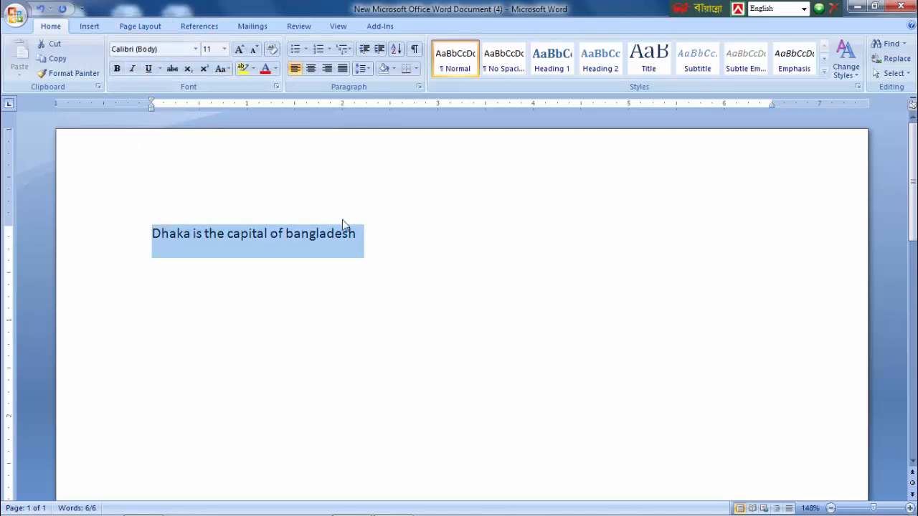
pyautogui.click(355, 242)
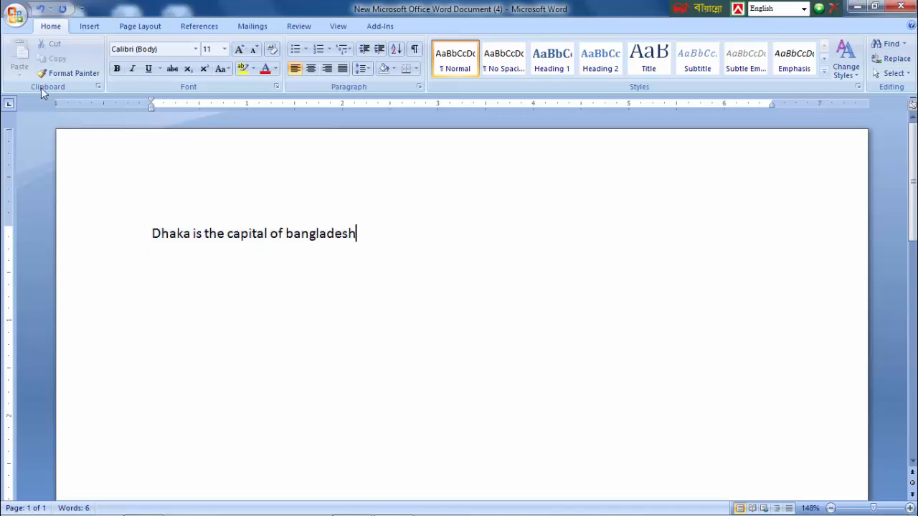
# Step: Set the font size of the sentence "Dhaka is the capital of bangladesh" to 20
pyautogui.moveTo(351, 239); pyautogui.dragTo(174, 237)
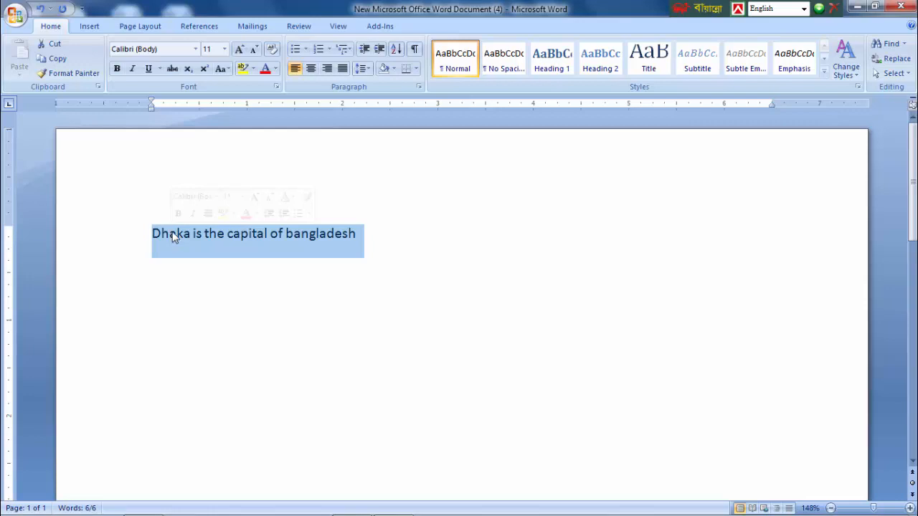
pyautogui.click(224, 49)
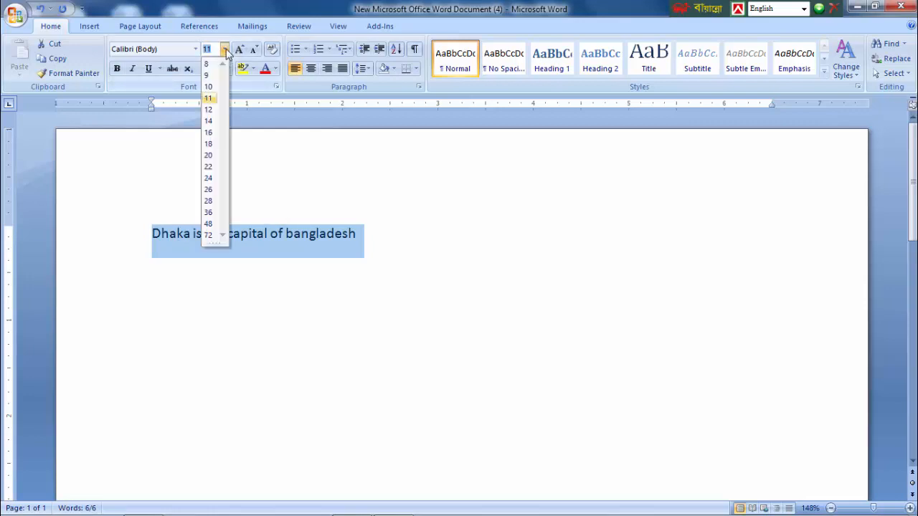
pyautogui.click(208, 155)
pyautogui.click(285, 243)
pyautogui.moveTo(526, 247); pyautogui.dragTo(168, 256)
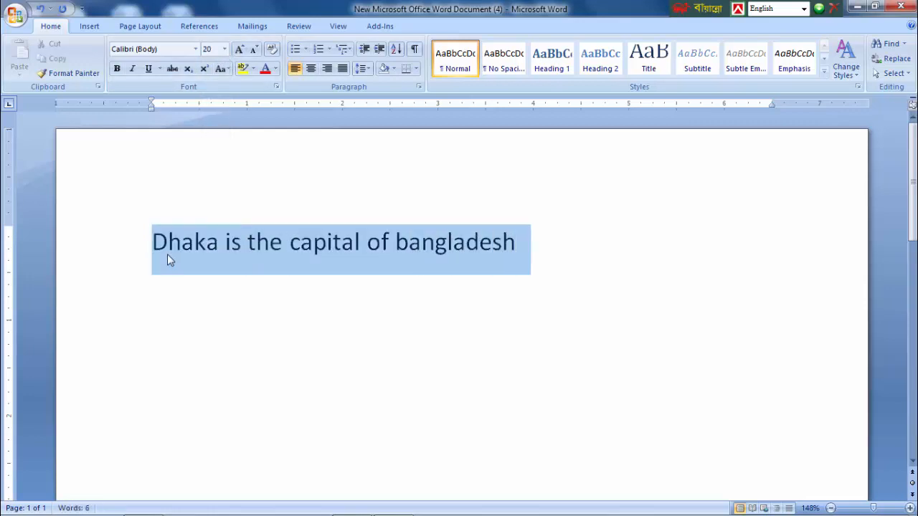
pyautogui.click(182, 244)
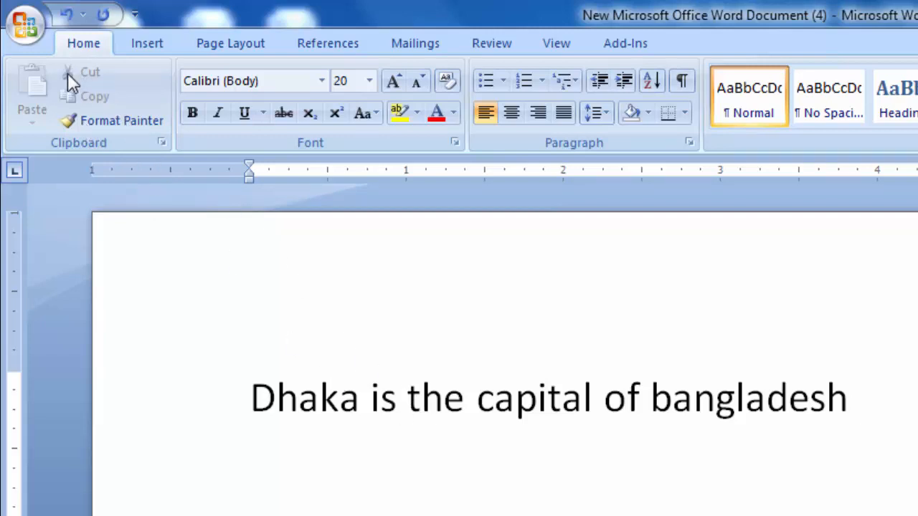
# Step: Cut the whole sentence "Dhaka is the capital of bangladesh" from the document to the clipboard
pyautogui.click(301, 414)
pyautogui.click(255, 411)
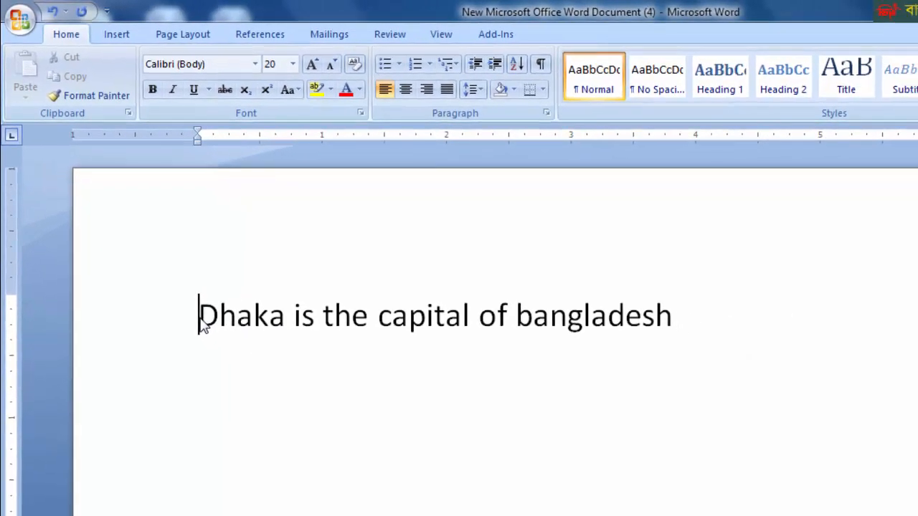
pyautogui.moveTo(203, 326); pyautogui.dragTo(570, 325)
pyautogui.moveTo(660, 317); pyautogui.dragTo(670, 318)
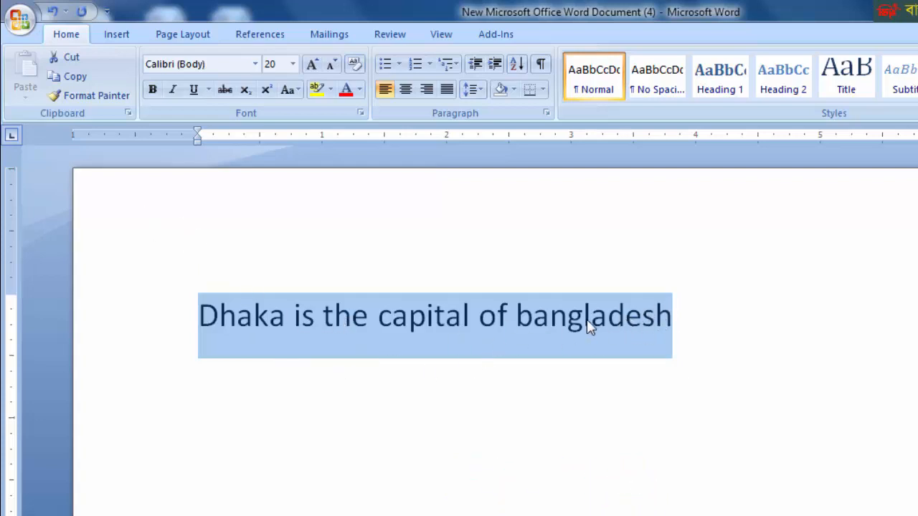
pyautogui.click(67, 59)
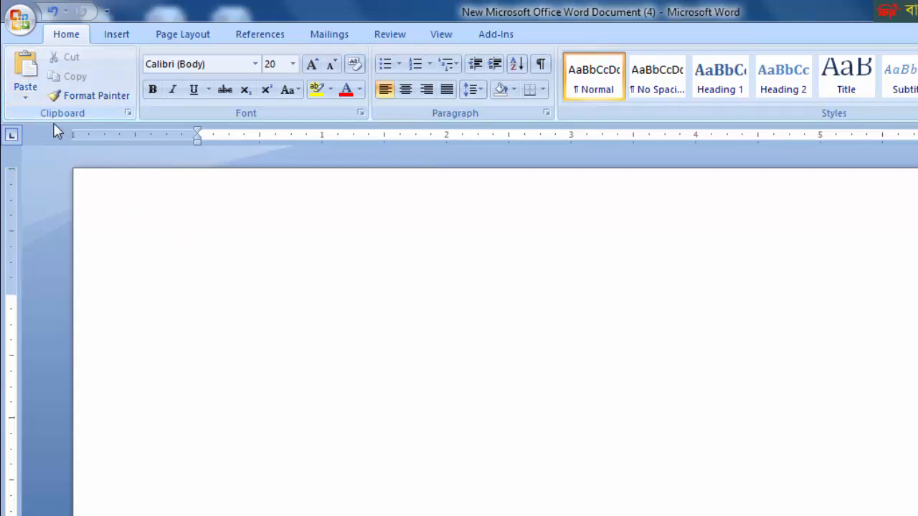
# Step: Paste the cut sentence "Dhaka is the capital of bangladesh" four times, each copy on its own line
pyautogui.click(27, 69)
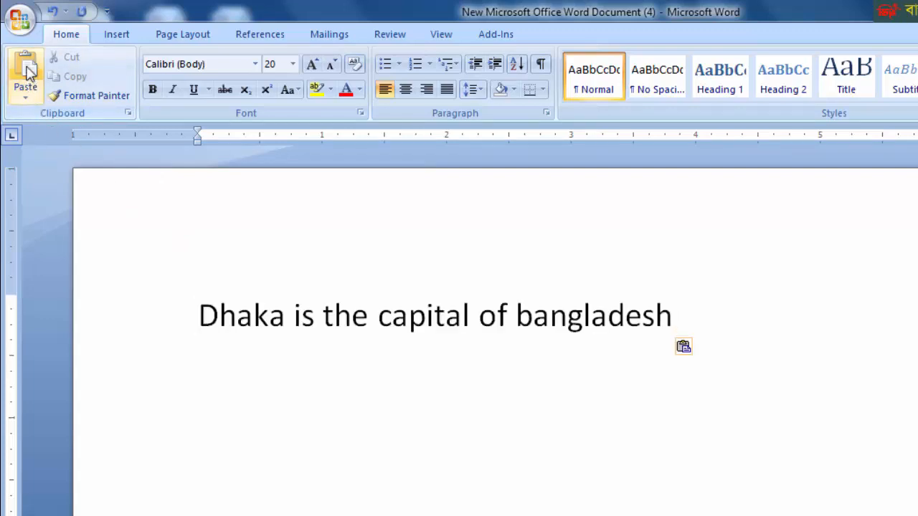
pyautogui.press('Return')
pyautogui.click(27, 69)
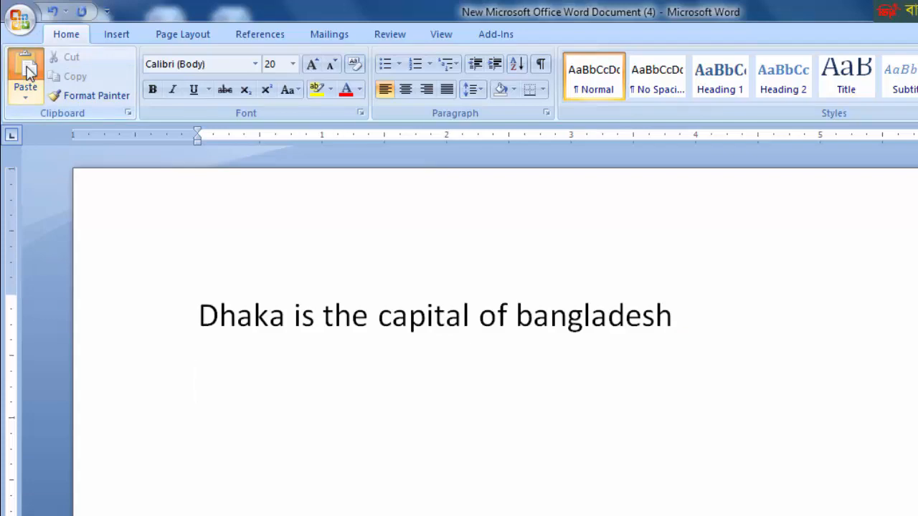
pyautogui.press('Return')
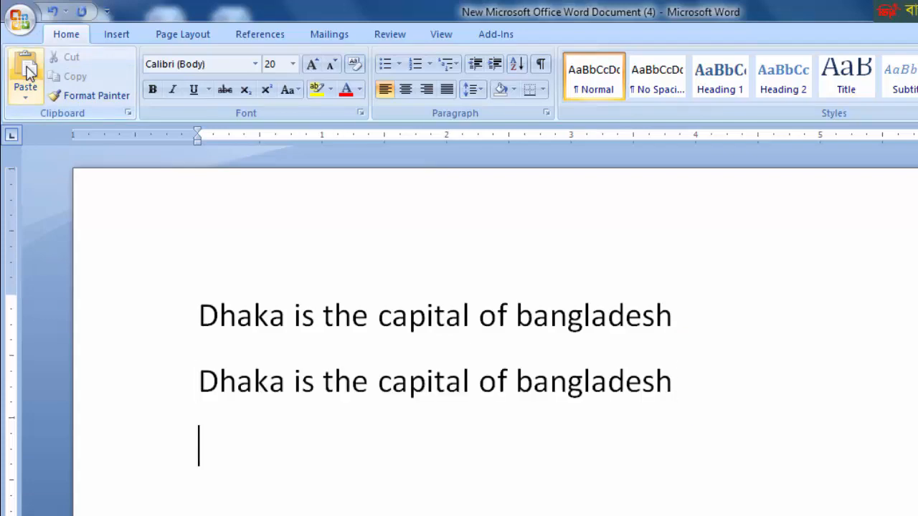
pyautogui.click(27, 68)
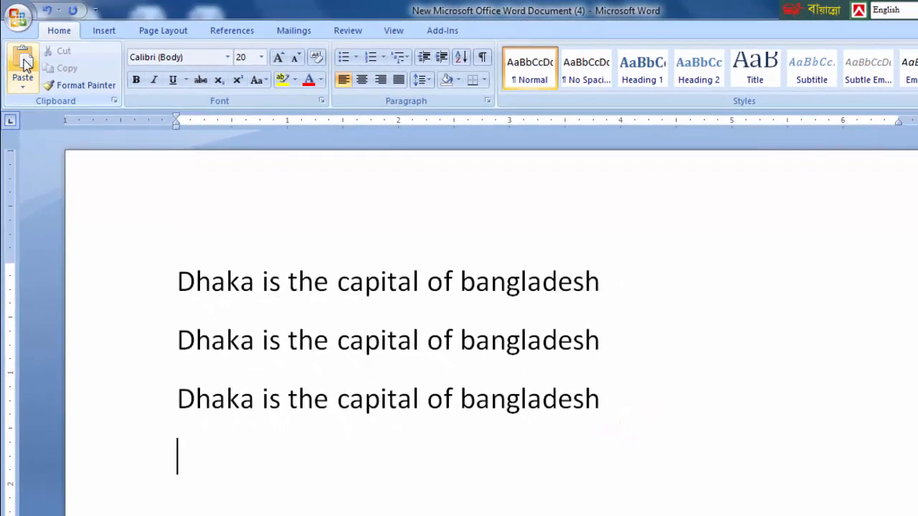
pyautogui.click(25, 66)
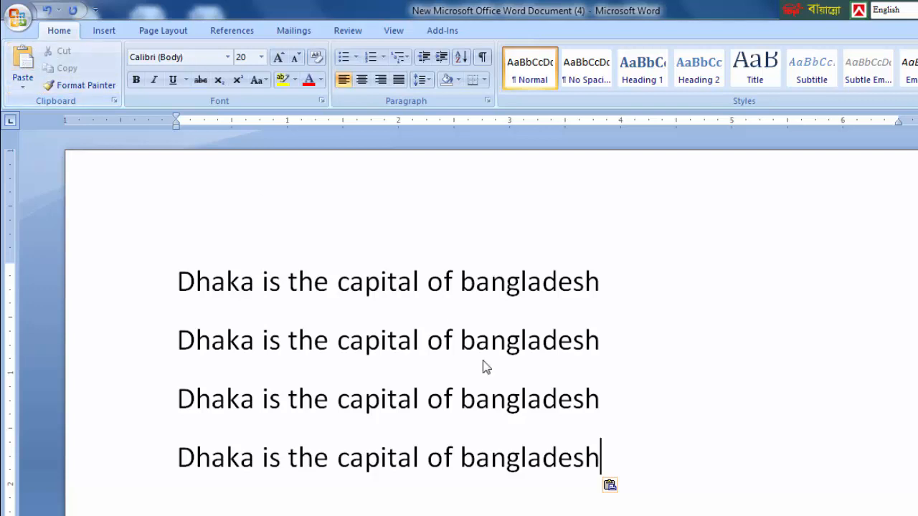
# Step: Delete the last three copies of the sentence and cut the remaining first line to the clipboard
pyautogui.moveTo(612, 459); pyautogui.dragTo(197, 348)
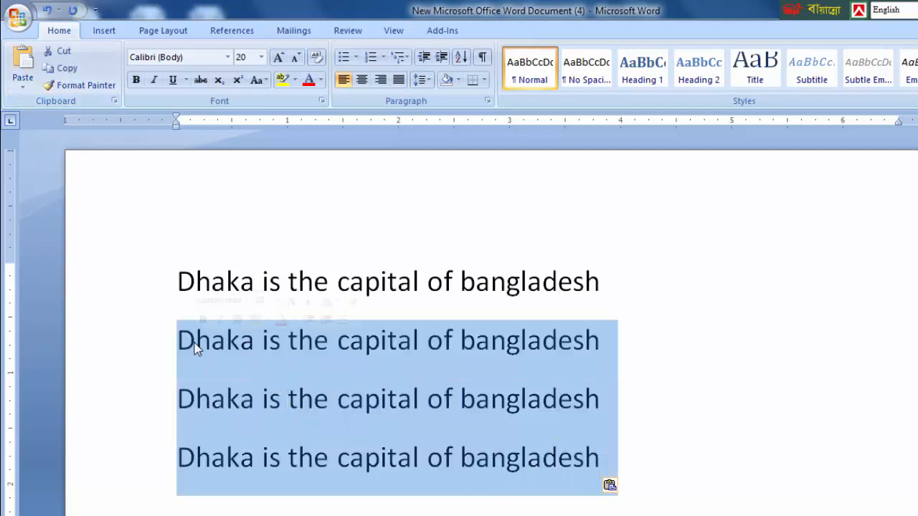
pyautogui.press('Delete')
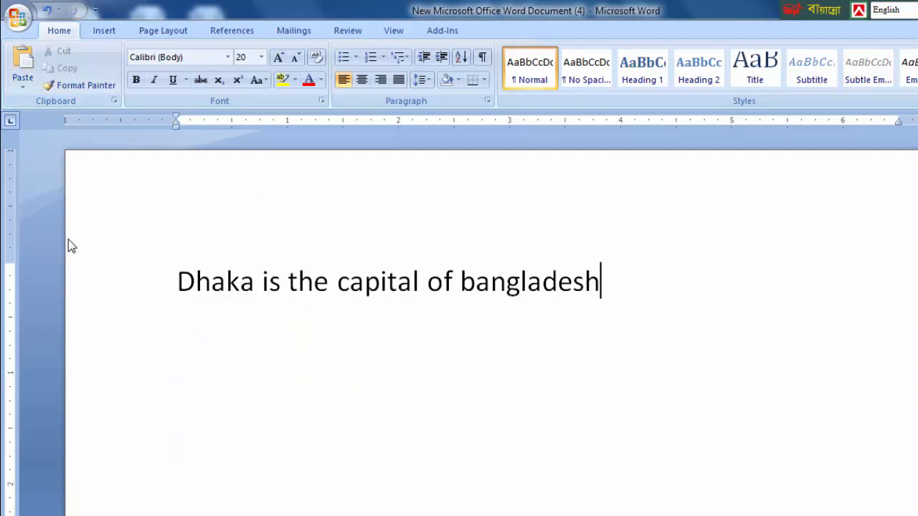
pyautogui.moveTo(615, 304); pyautogui.dragTo(24, 274)
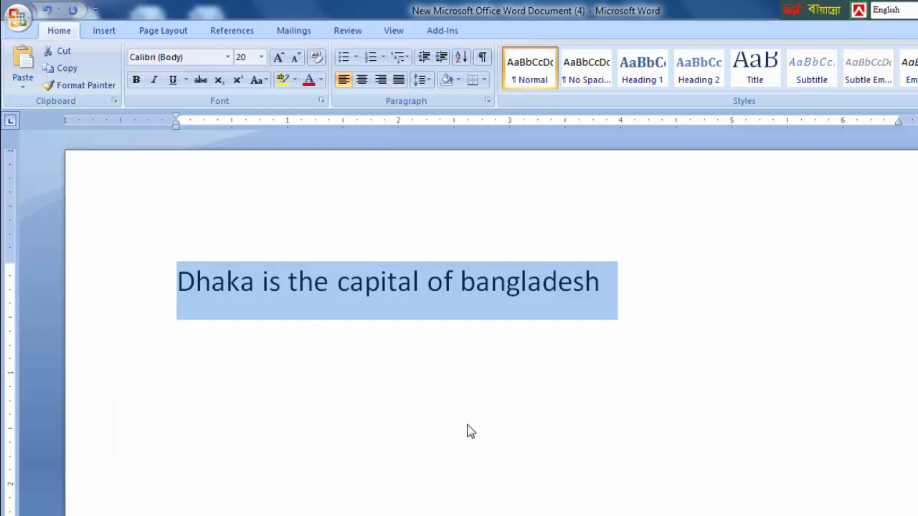
pyautogui.hotkey('ctrl', 'x')
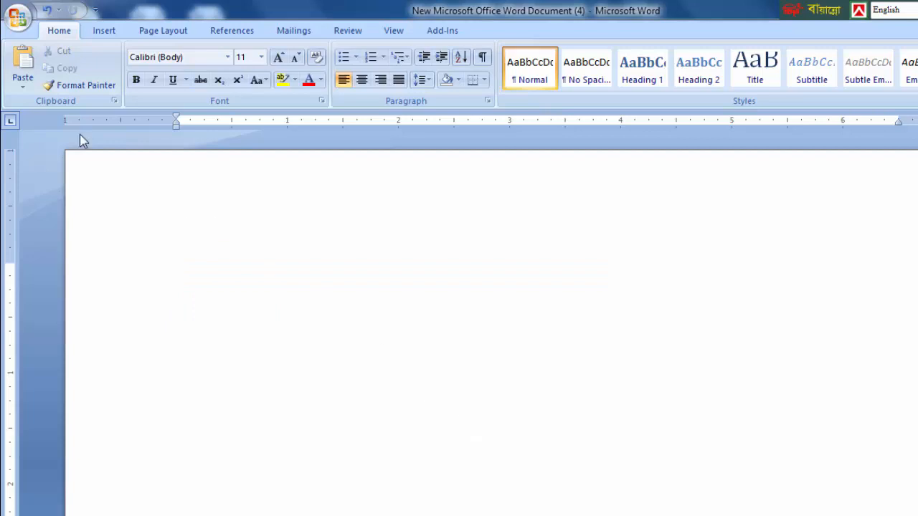
# Step: Paste the cut sentence twice, on two consecutive lines of the document
pyautogui.click(27, 70)
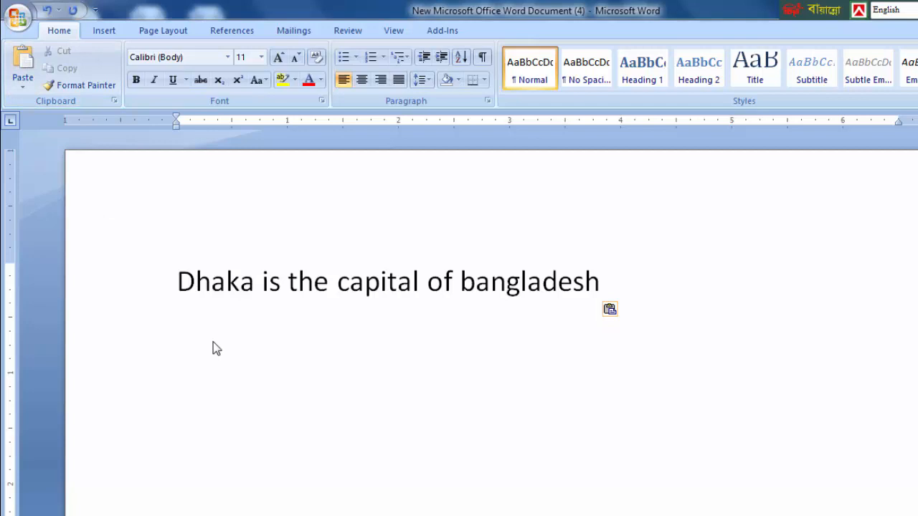
pyautogui.hotkey('ctrl', 'v')
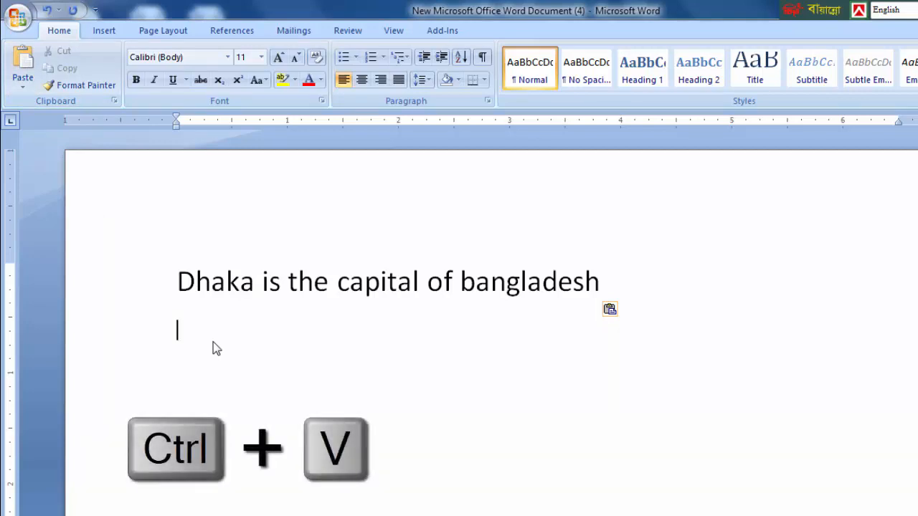
pyautogui.hotkey('ctrl', 'v')
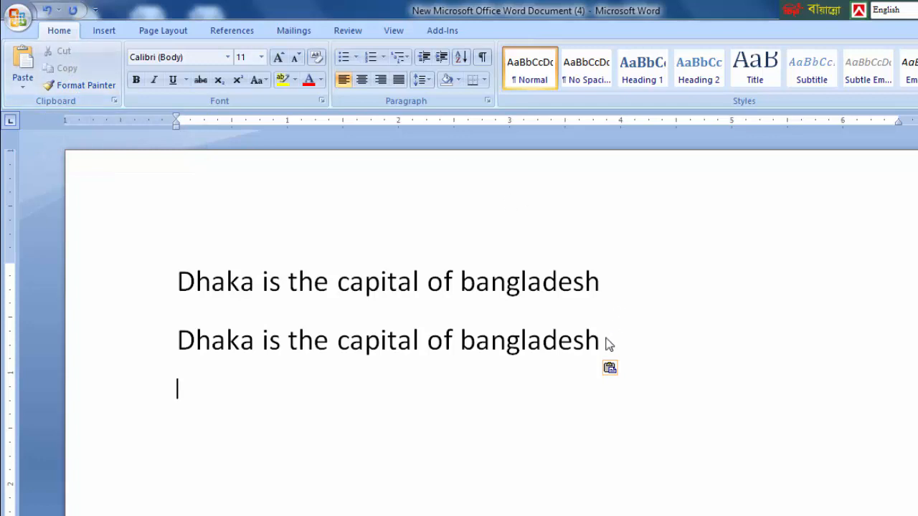
# Step: Cut the second sentence line and remove the empty line below the first one
pyautogui.moveTo(602, 342); pyautogui.dragTo(160, 359)
pyautogui.hotkey('ctrl', 'x')
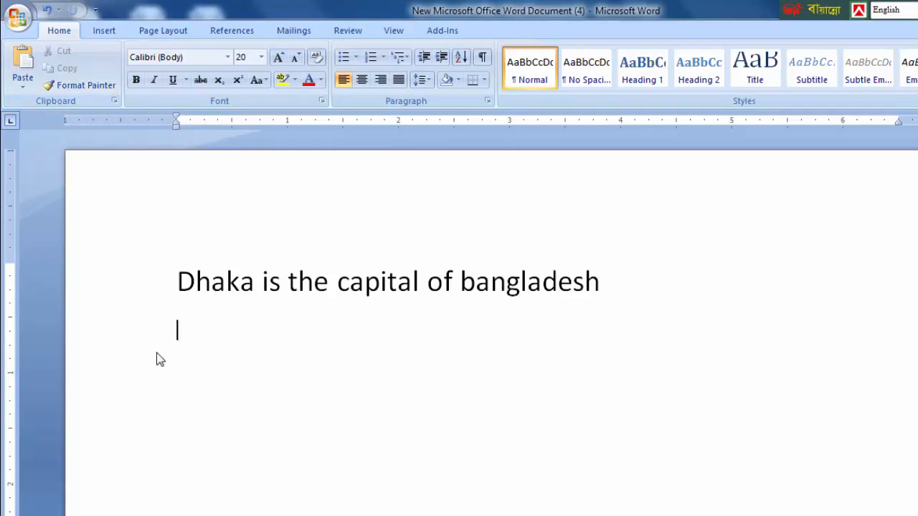
pyautogui.press('BackSpace')
# Step: Copy the remaining sentence and paste four copies on the lines below it
pyautogui.moveTo(609, 283); pyautogui.dragTo(52, 289)
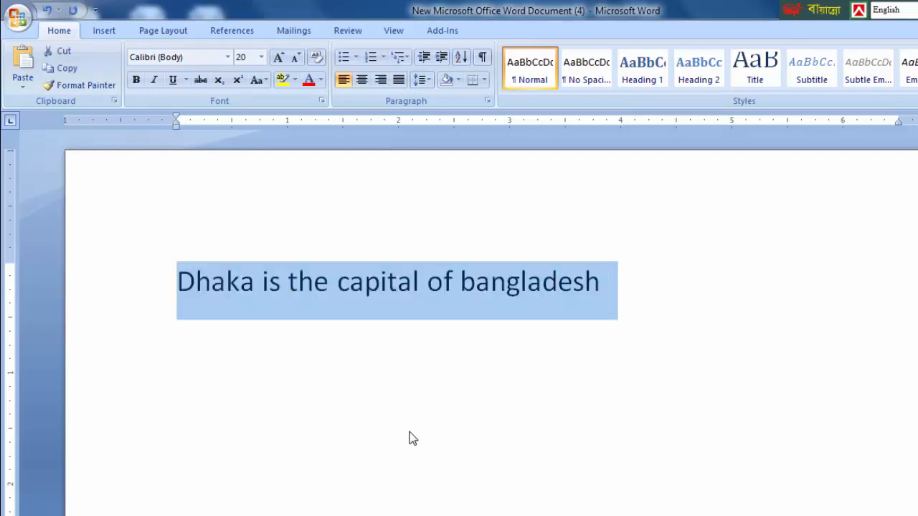
pyautogui.click(68, 71)
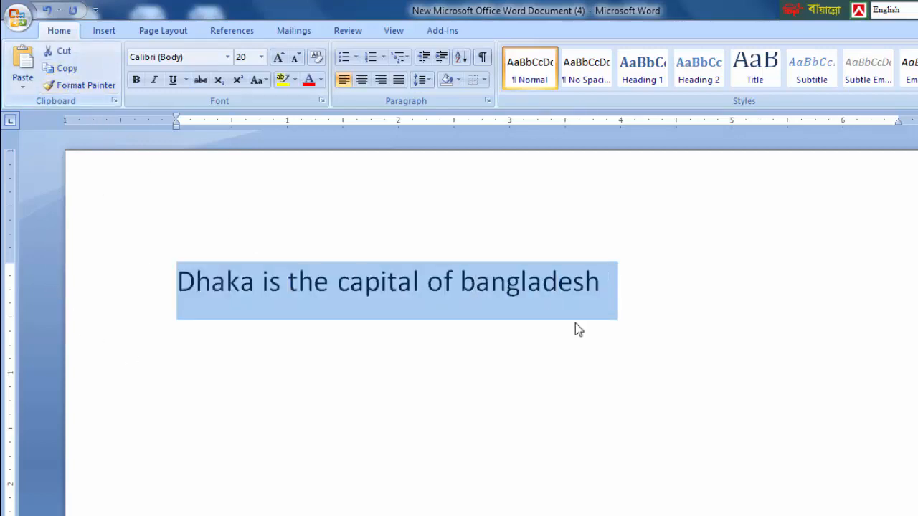
pyautogui.click(651, 287)
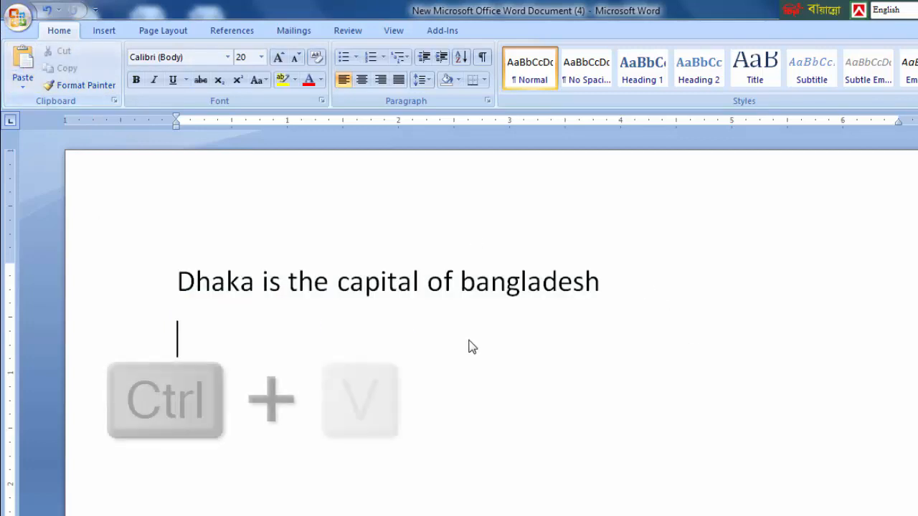
pyautogui.hotkey('ctrl', 'v')
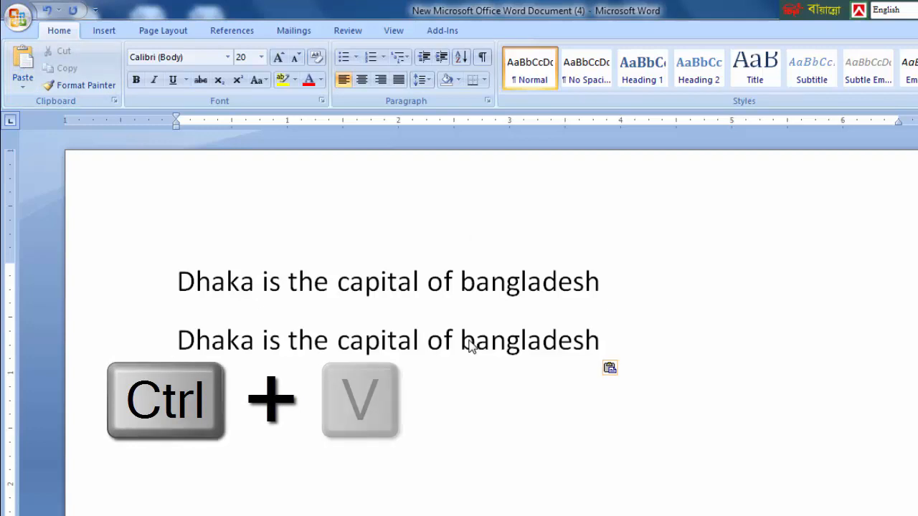
pyautogui.hotkey('ctrl', 'v')
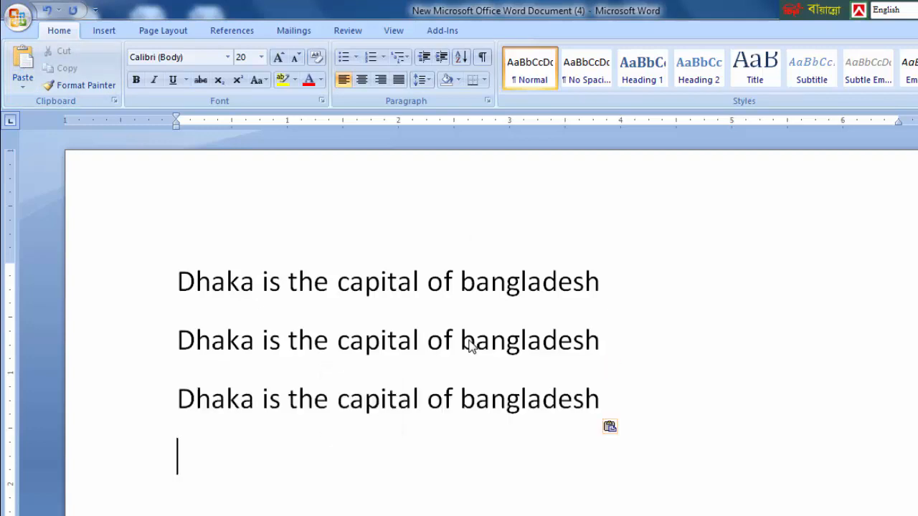
pyautogui.hotkey('ctrl', 'v')
pyautogui.hotkey('ctrl', 'v')
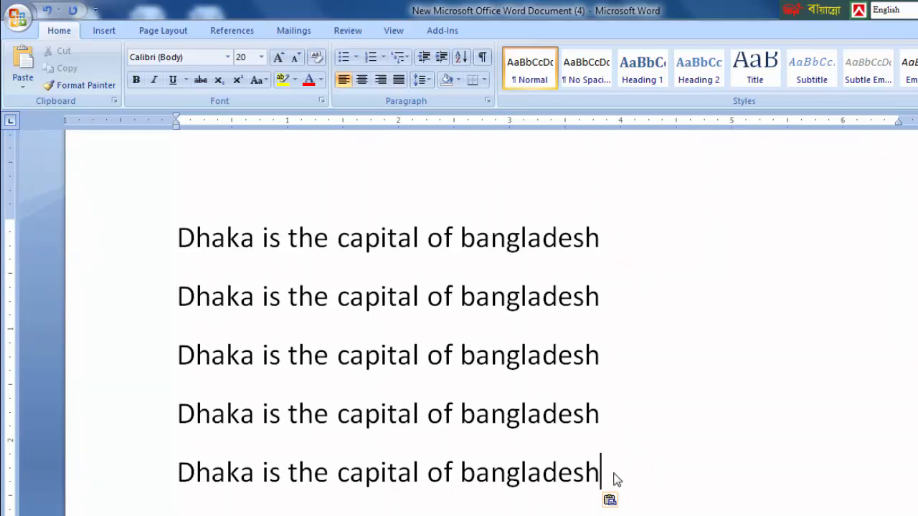
pyautogui.moveTo(609, 476); pyautogui.dragTo(184, 268)
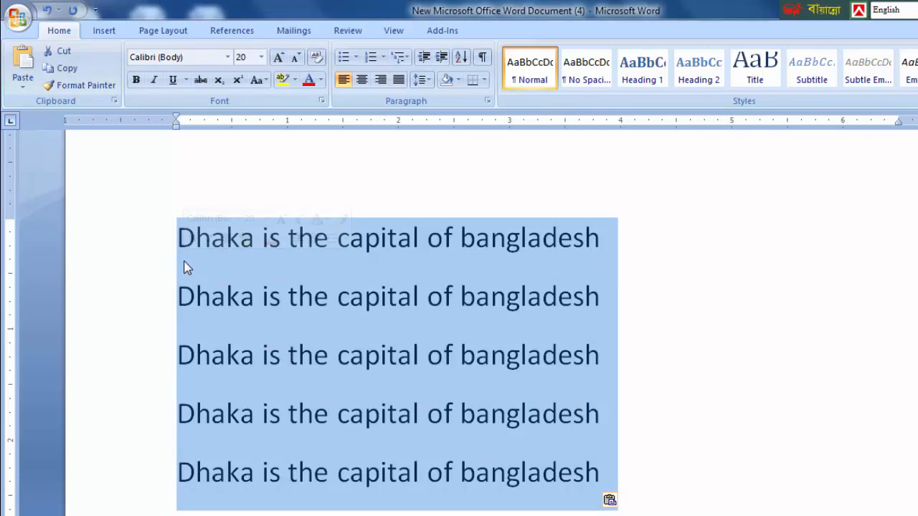
pyautogui.press('Delete')
pyautogui.hotkey('ctrl', 'z')
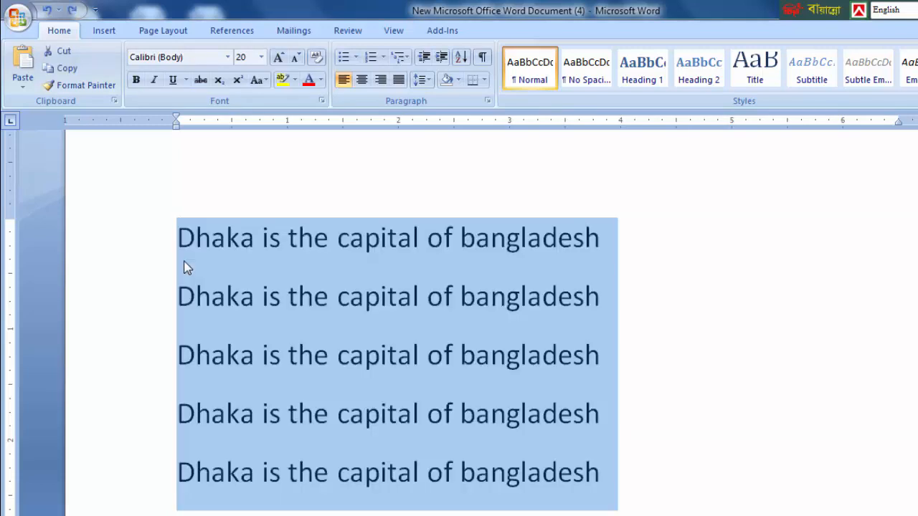
# Step: Delete the four sentence copies below the first line, along with the leftover empty line
pyautogui.click(244, 354)
pyautogui.moveTo(178, 295); pyautogui.dragTo(681, 488)
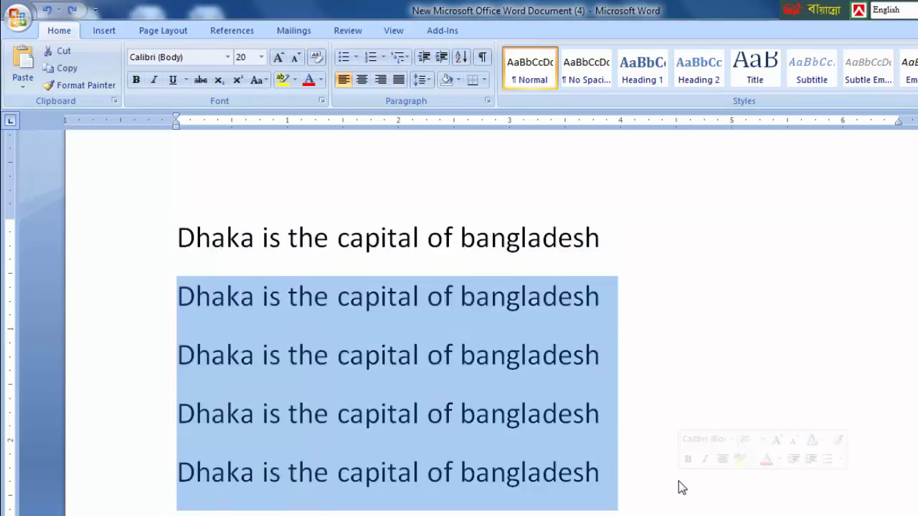
pyautogui.press('Delete')
pyautogui.press('BackSpace')
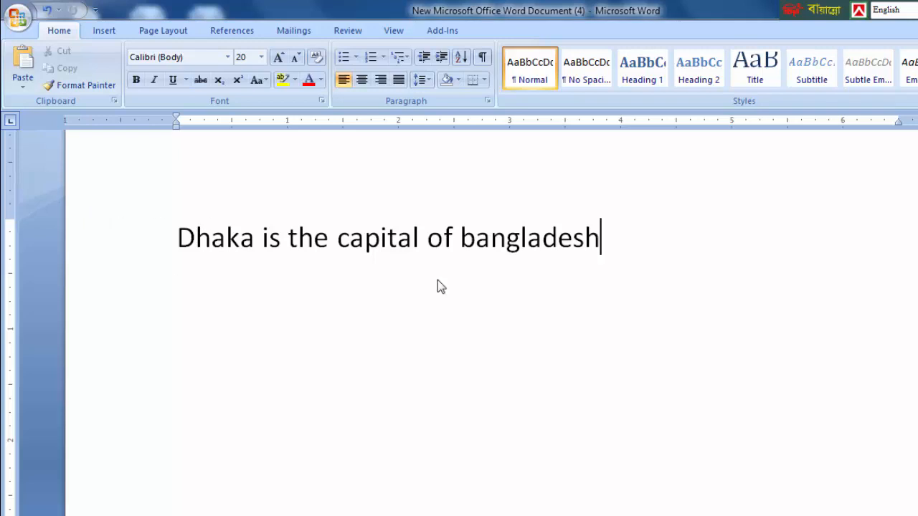
# Step: Copy the sentence "Dhaka is the capital of bangladesh" and paste it three times on the lines below
pyautogui.moveTo(608, 244); pyautogui.dragTo(65, 250)
pyautogui.hotkey('ctrl', 'c')
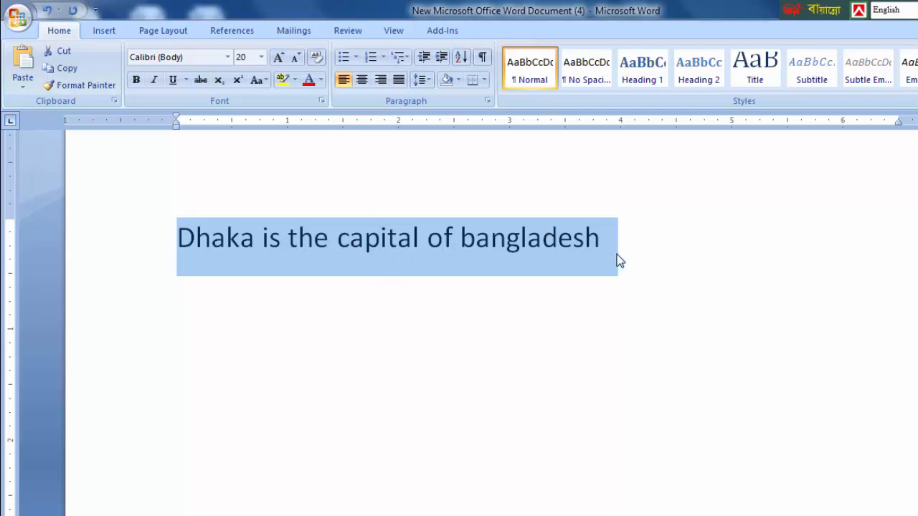
pyautogui.click(648, 269)
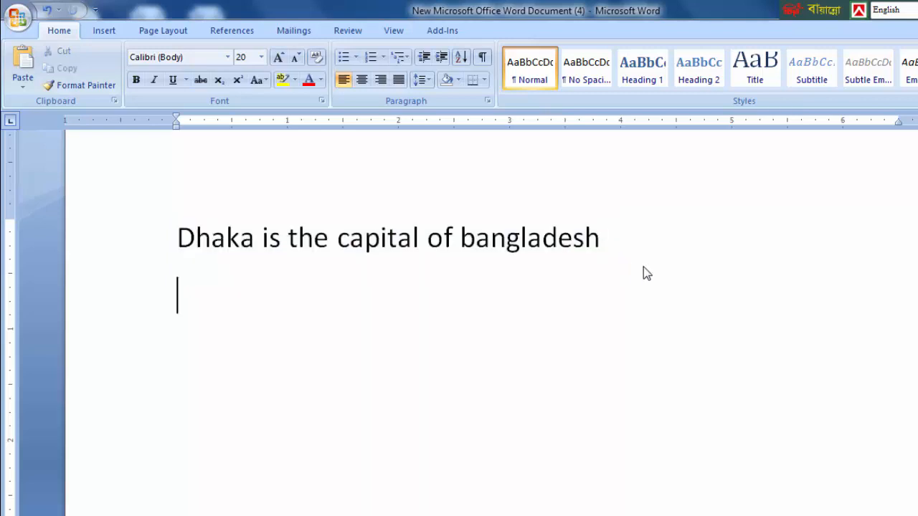
pyautogui.hotkey('ctrl', 'v')
pyautogui.hotkey('ctrl', 'v')
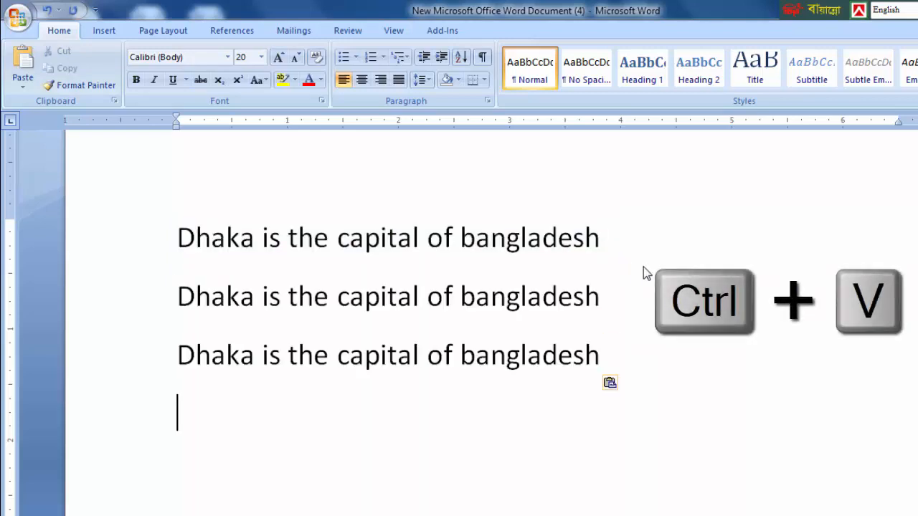
pyautogui.hotkey('ctrl', 'v')
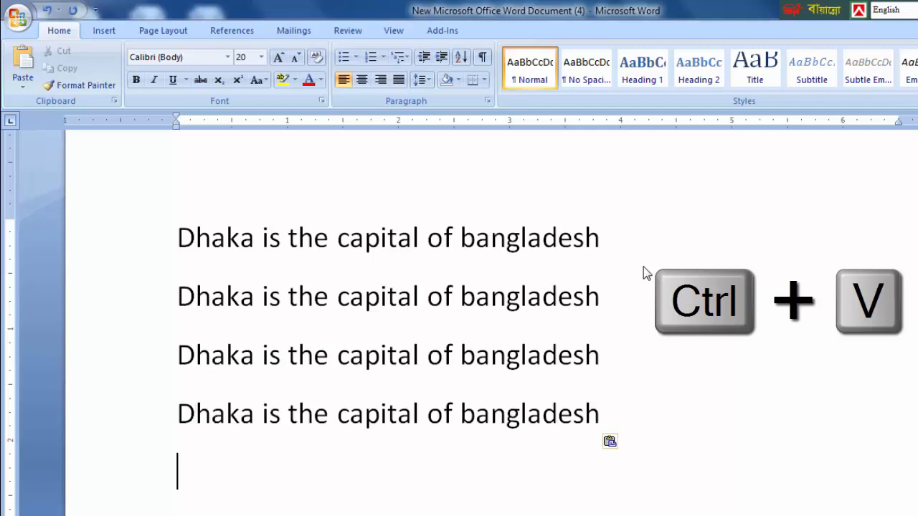
# Step: Format the first sentence line as bold, italic and underlined, dismissing the Windows color scheme message without changing the scheme
pyautogui.moveTo(592, 424); pyautogui.dragTo(179, 244)
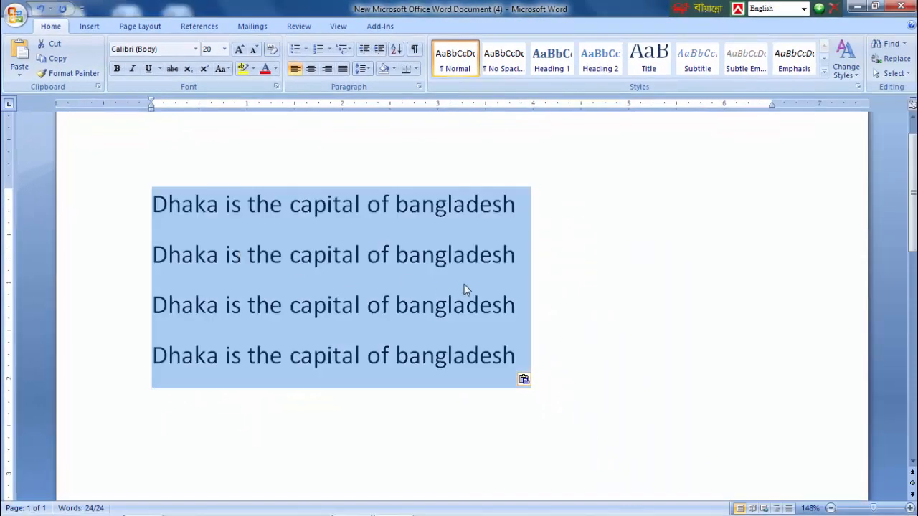
pyautogui.click(463, 284)
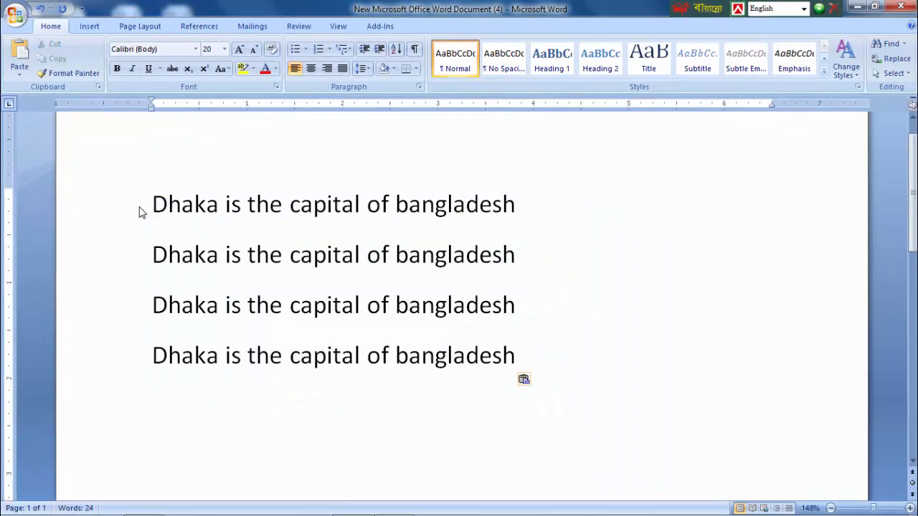
pyautogui.moveTo(149, 208); pyautogui.dragTo(504, 210)
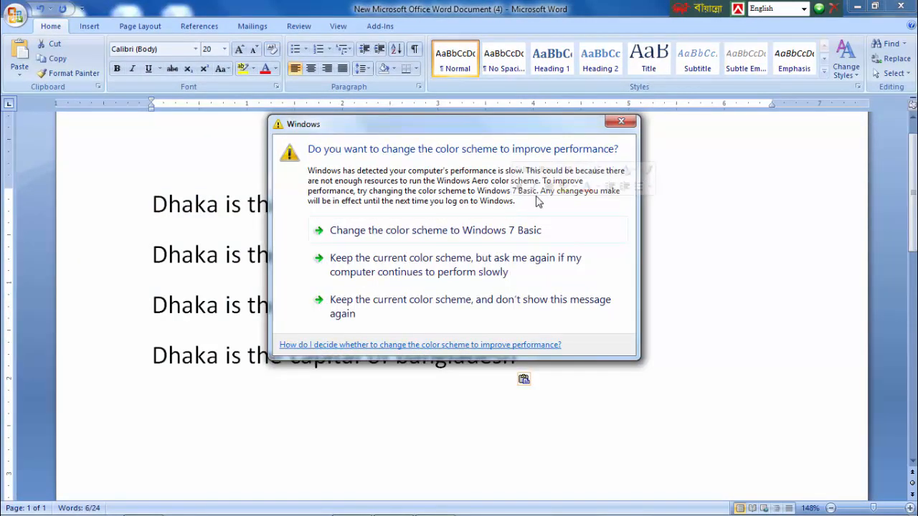
pyautogui.click(621, 121)
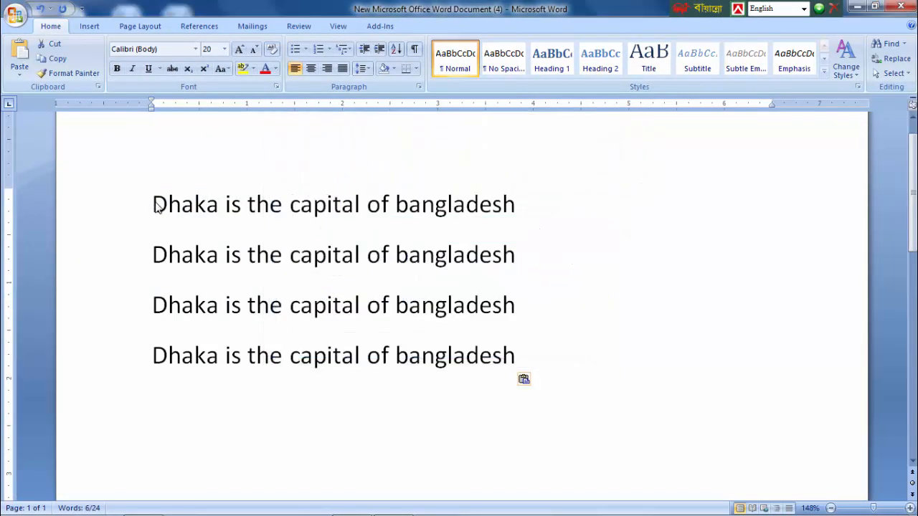
pyautogui.click(154, 204)
pyautogui.moveTo(153, 204); pyautogui.dragTo(514, 205)
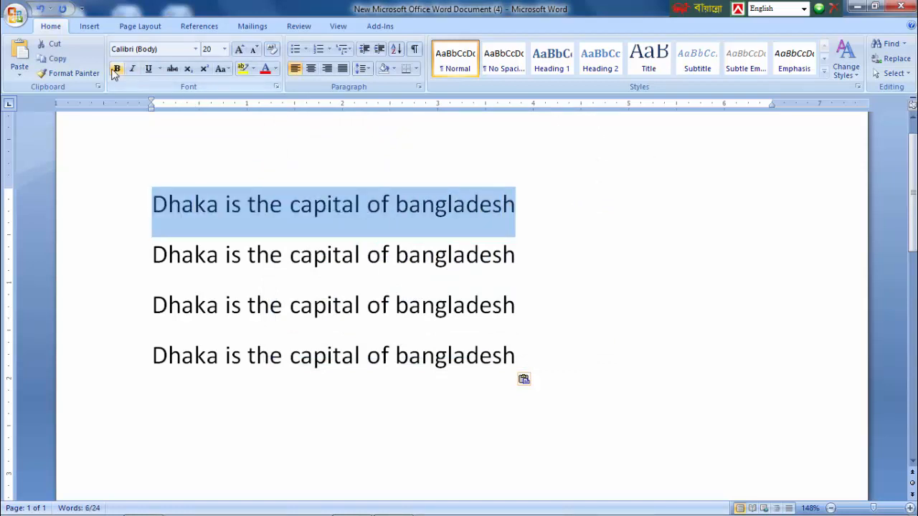
pyautogui.click(116, 69)
pyautogui.click(132, 69)
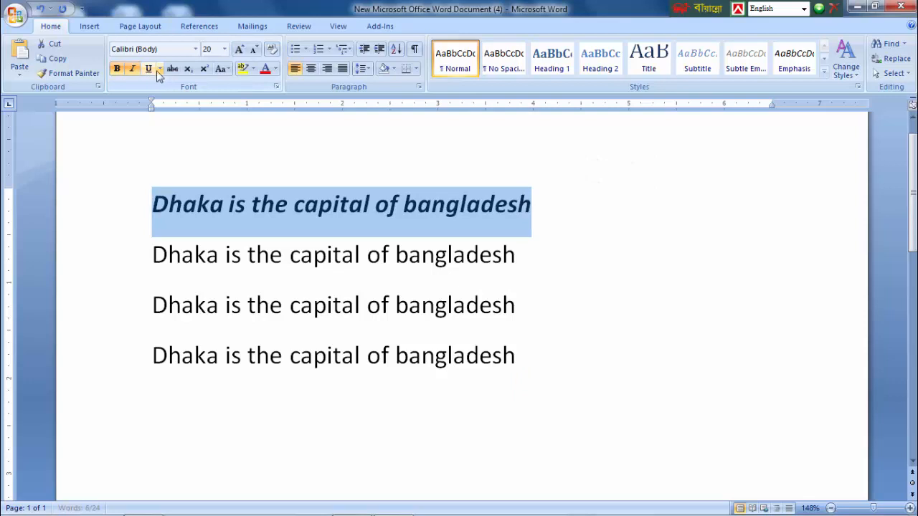
pyautogui.click(148, 69)
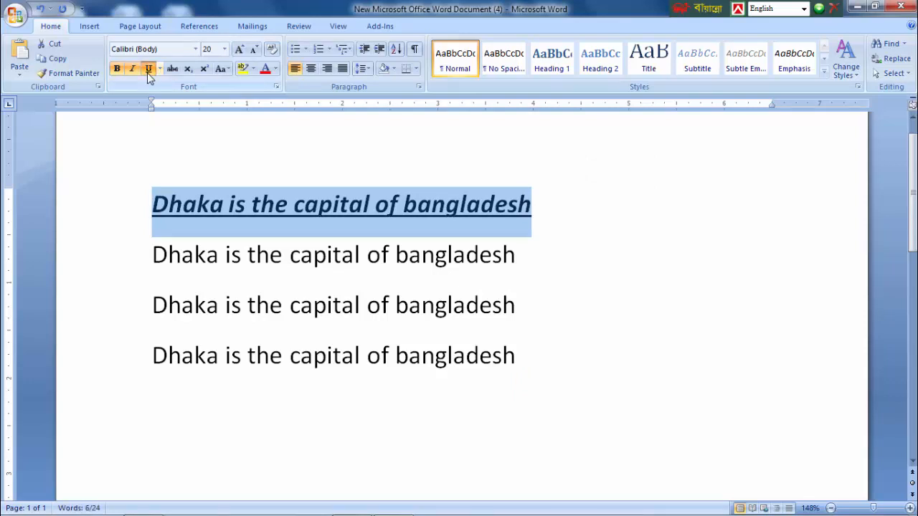
# Step: Change the font of the first sentence line to Airstrike and deselect it
pyautogui.click(195, 50)
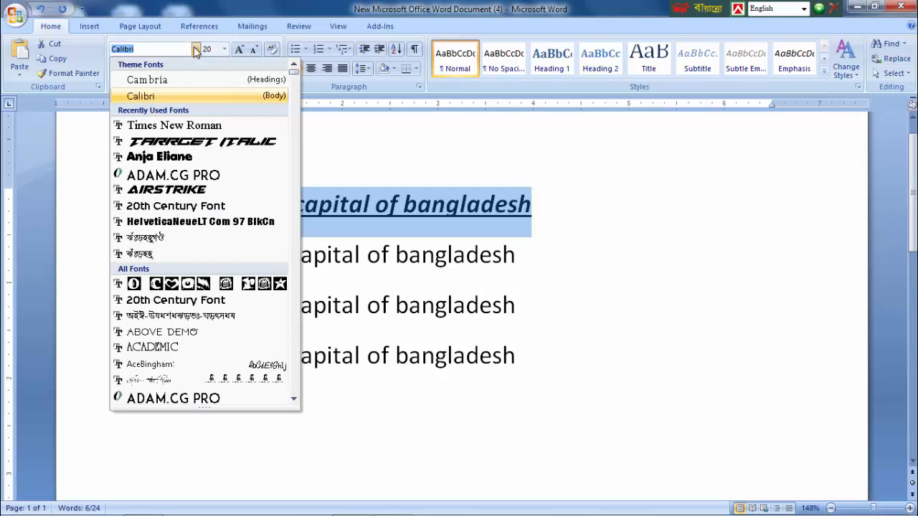
pyautogui.click(176, 190)
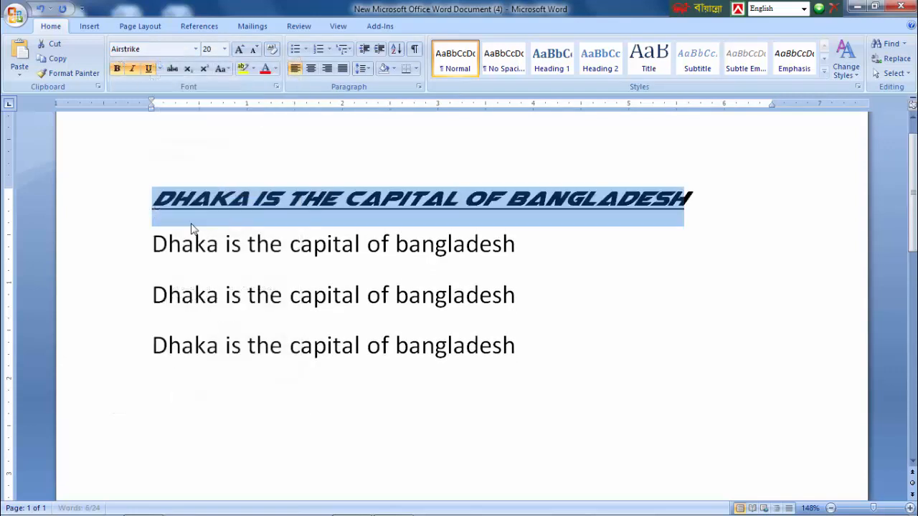
pyautogui.click(226, 244)
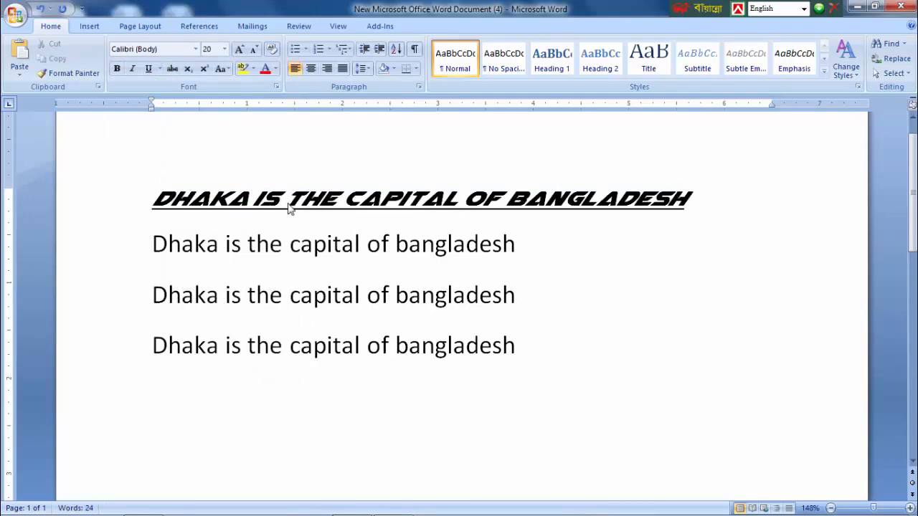
# Step: Copy the first line's formatting onto the words "Dhaka" and "bangladesh" in the second line with Format Painter
pyautogui.click(290, 206)
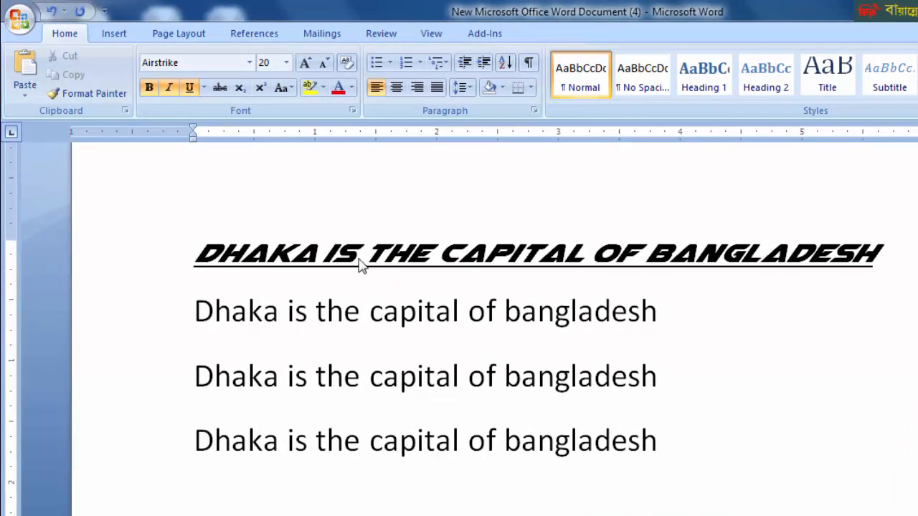
pyautogui.click(82, 94)
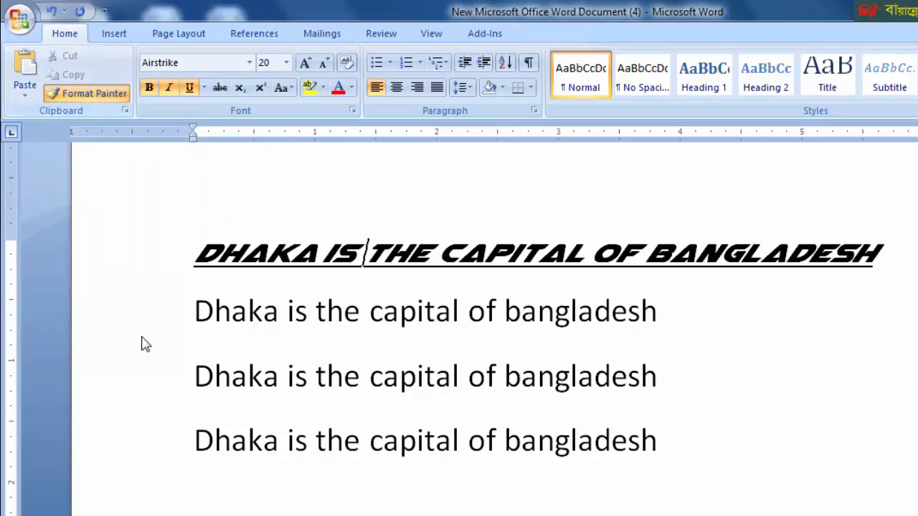
pyautogui.click(229, 310)
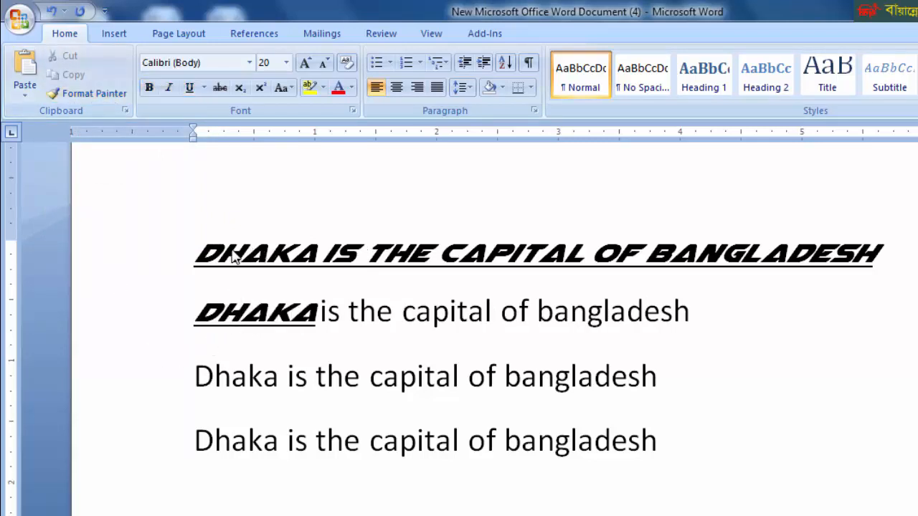
pyautogui.click(362, 254)
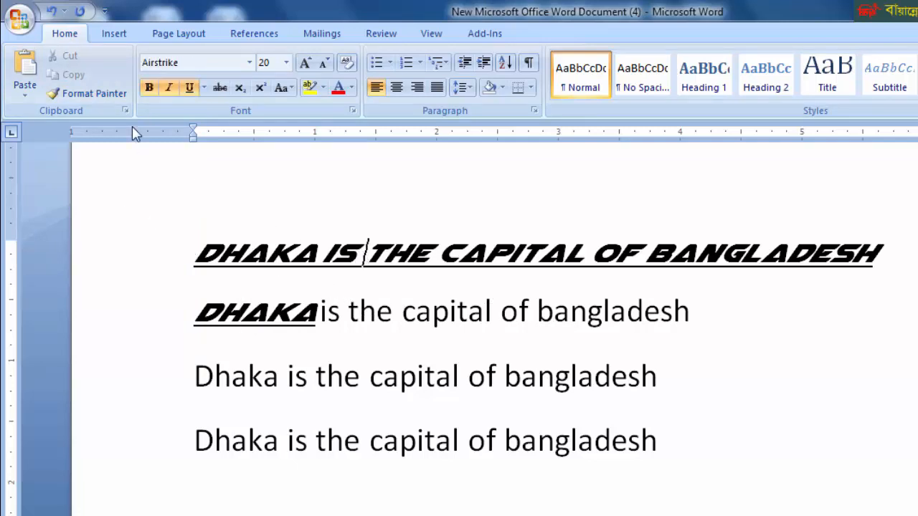
pyautogui.click(107, 94)
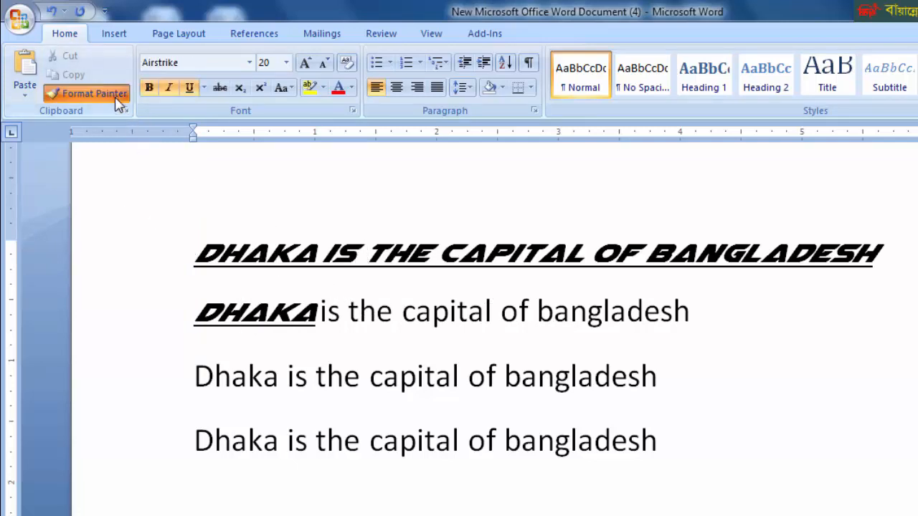
pyautogui.click(580, 316)
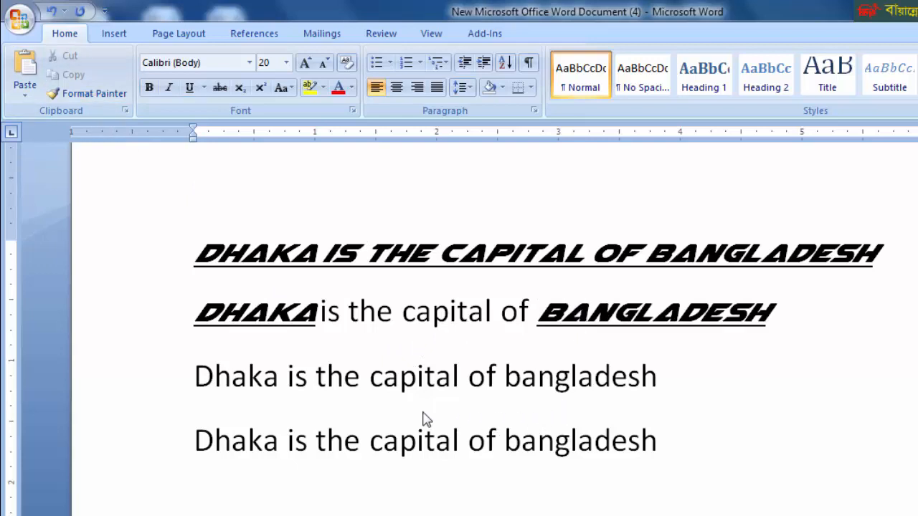
# Step: Copy the plain formatting of "bangladesh" in the third line onto "bangladesh" in the second line with Format Painter
pyautogui.click(542, 379)
pyautogui.click(96, 95)
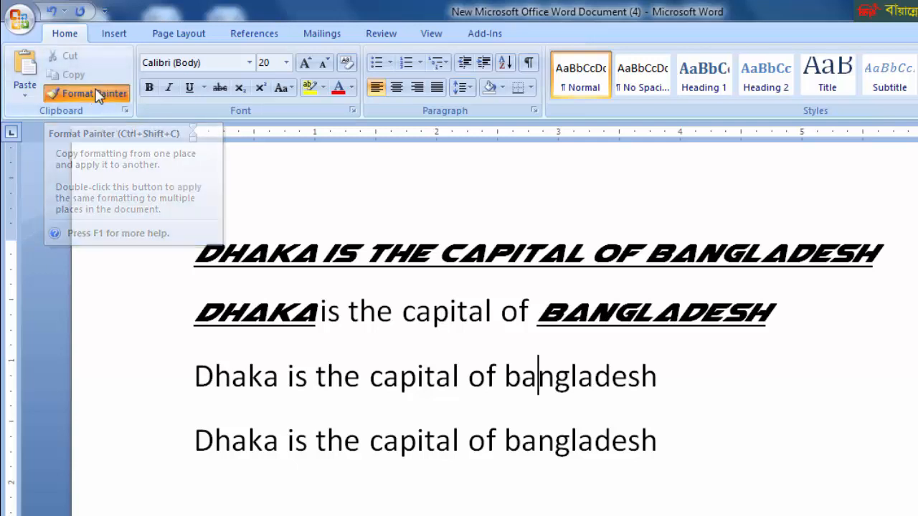
pyautogui.click(625, 313)
pyautogui.moveTo(678, 392); pyautogui.dragTo(500, 413)
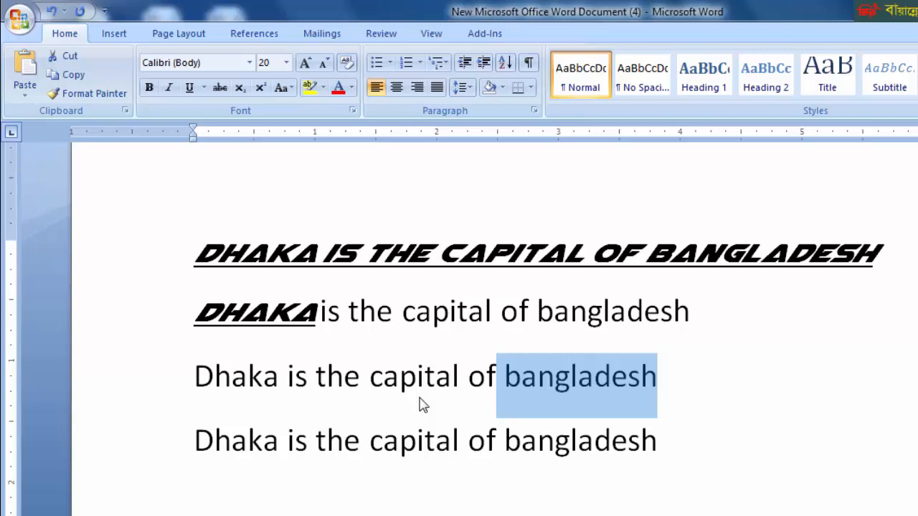
pyautogui.click(430, 388)
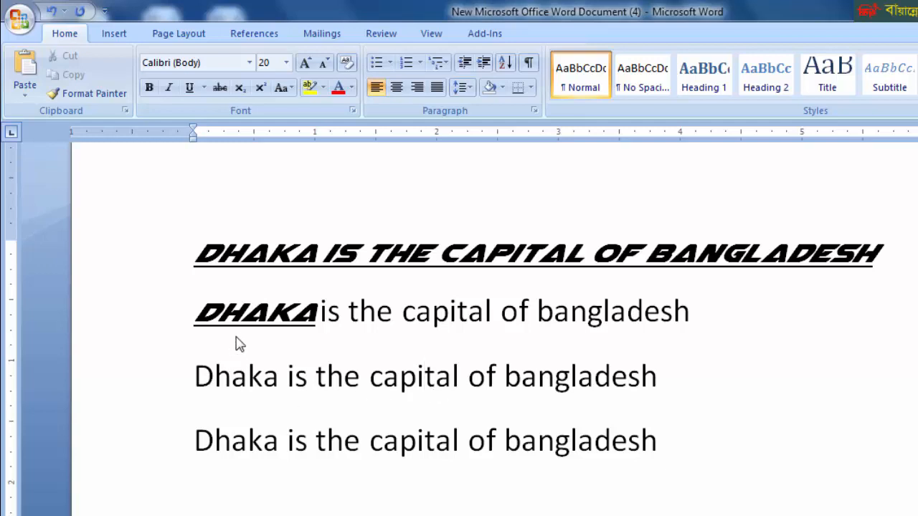
# Step: Copy the plain formatting of "Dhaka" in the third line onto "Dhaka" in the first line with Format Painter
pyautogui.click(232, 375)
pyautogui.click(109, 97)
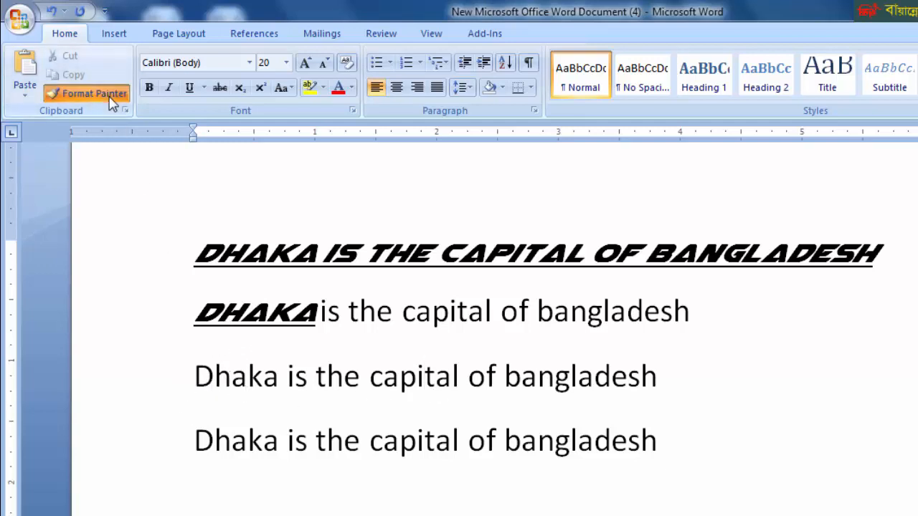
pyautogui.click(315, 252)
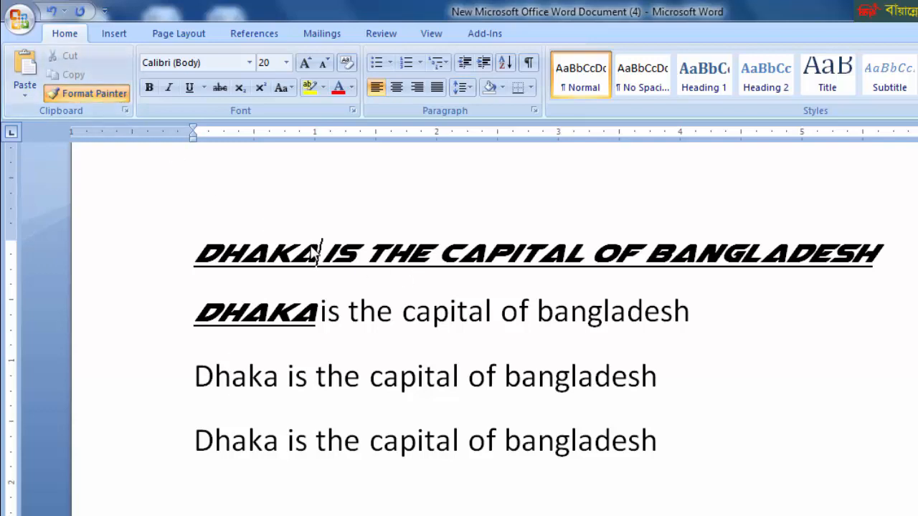
pyautogui.click(291, 382)
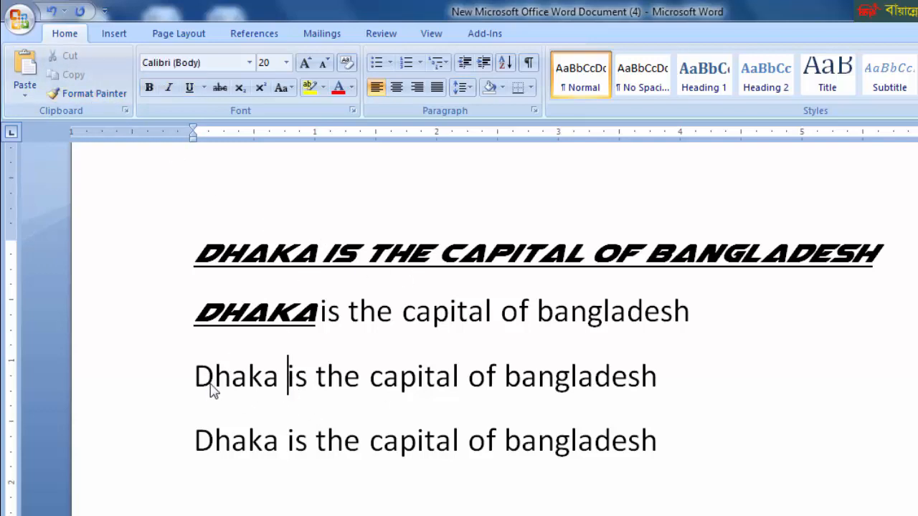
pyautogui.click(214, 380)
pyautogui.click(98, 96)
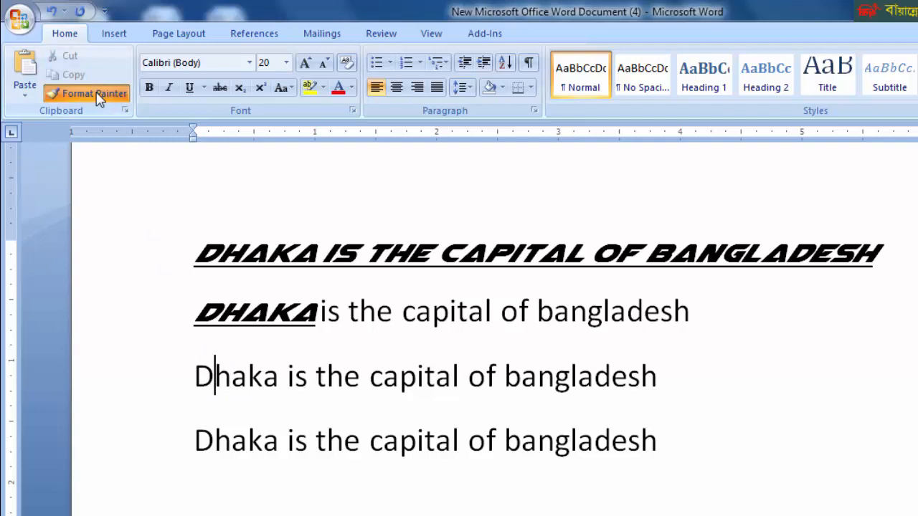
pyautogui.click(273, 253)
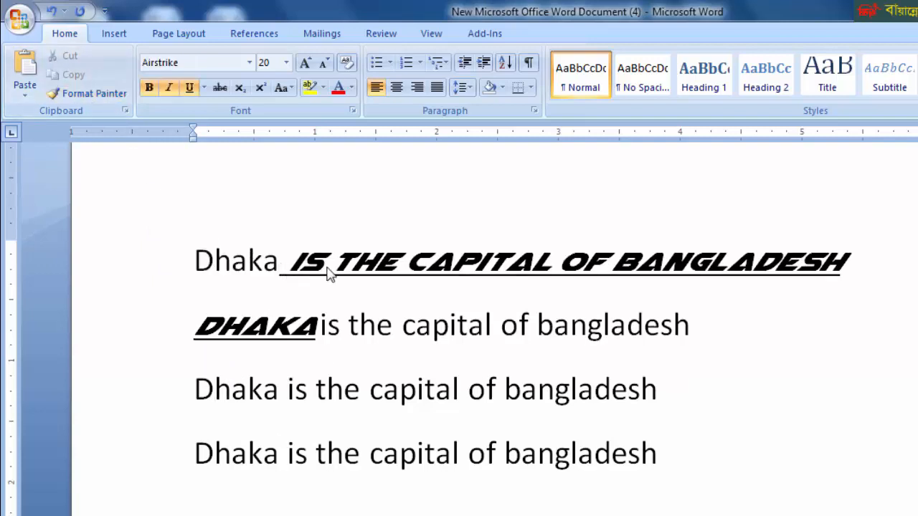
pyautogui.moveTo(281, 399); pyautogui.dragTo(195, 389)
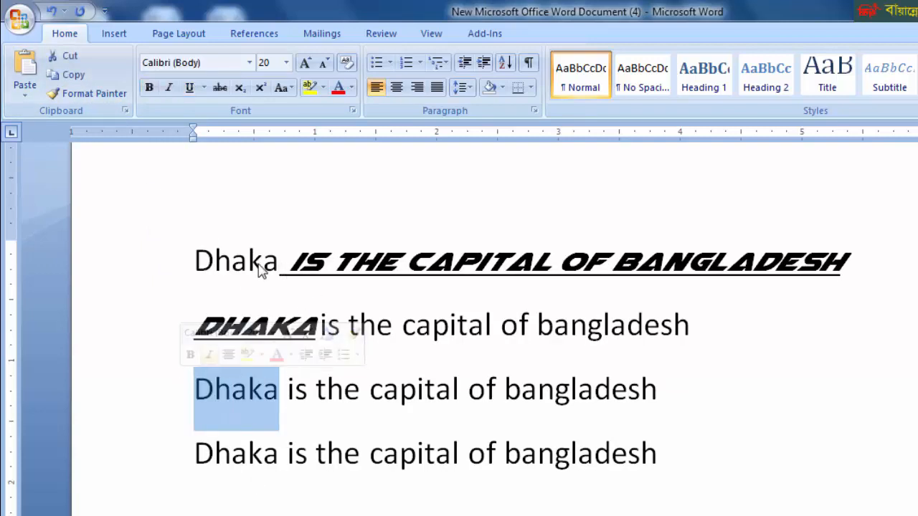
pyautogui.moveTo(285, 264); pyautogui.dragTo(161, 263)
pyautogui.click(409, 262)
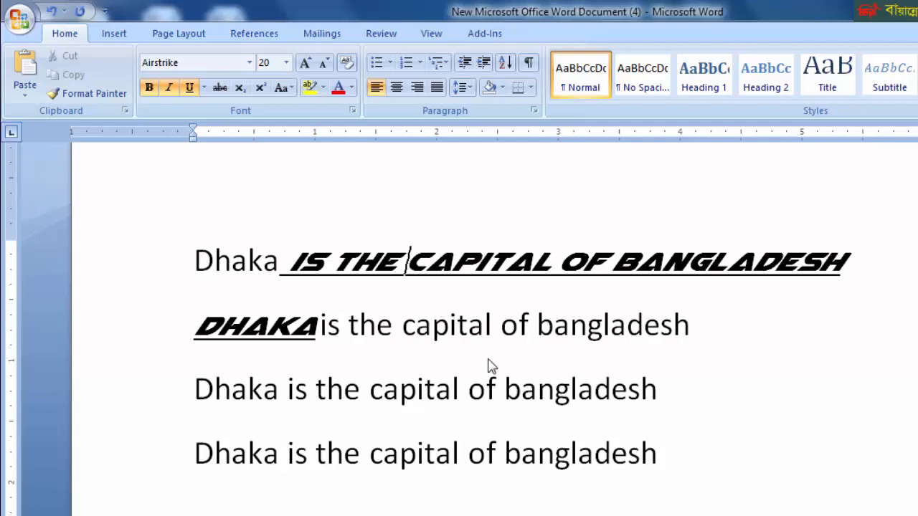
# Step: Delete the first two sentence lines along with the leftover empty line above the remaining sentences
pyautogui.moveTo(194, 260); pyautogui.dragTo(796, 359)
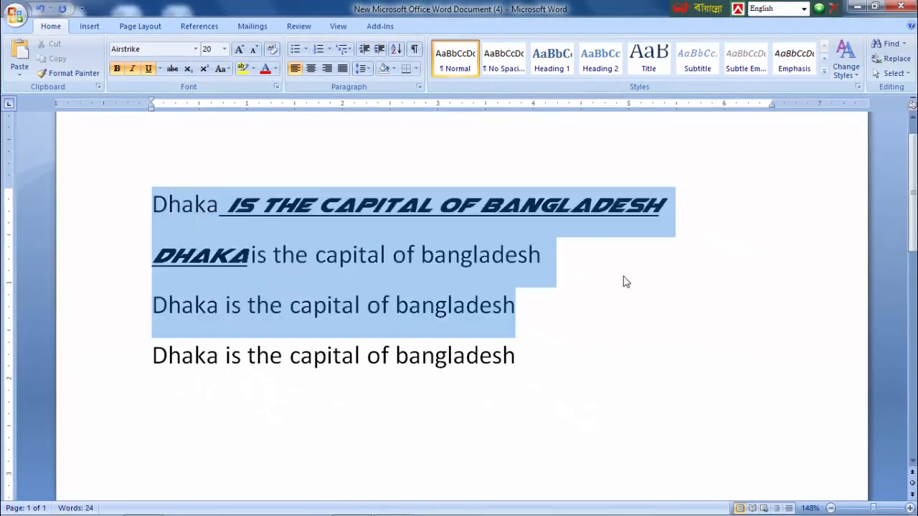
pyautogui.moveTo(623, 282); pyautogui.dragTo(621, 252)
pyautogui.press('Delete')
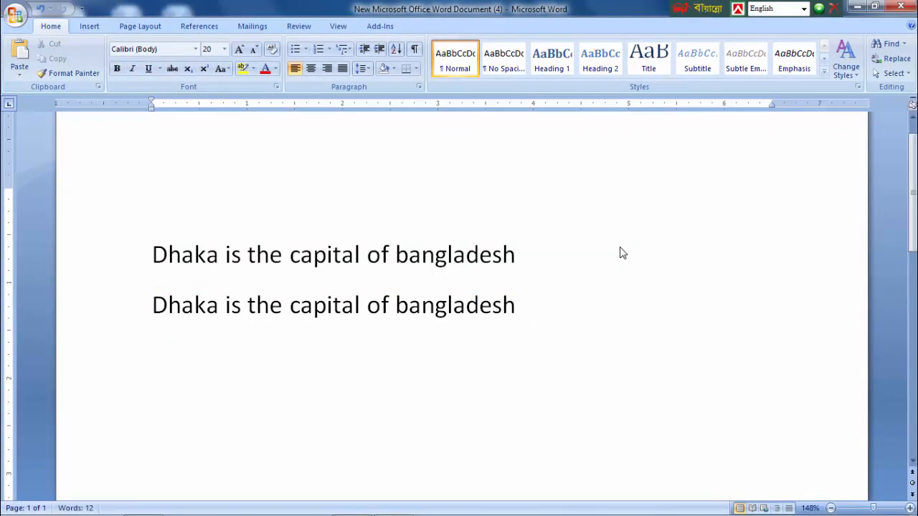
pyautogui.press('Delete')
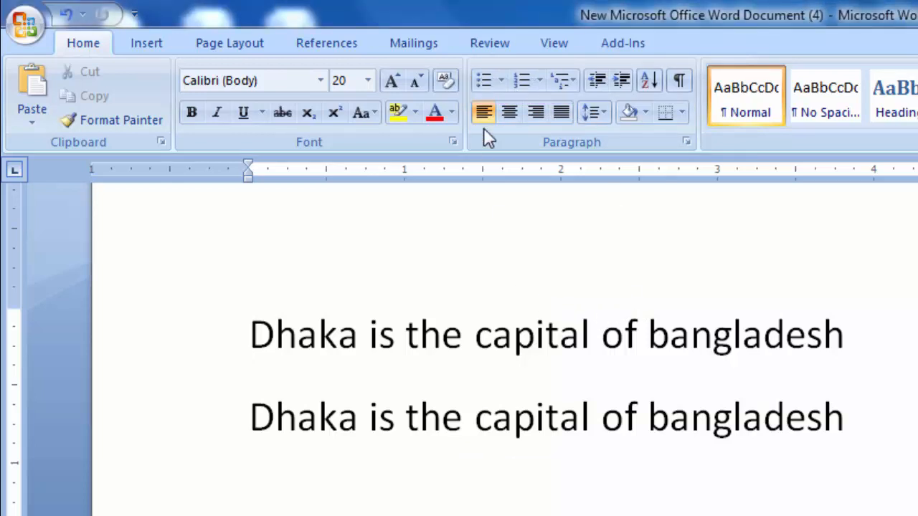
# Step: Apply the arrow bullet from the Bullet Library to the first sentence line
pyautogui.click(499, 79)
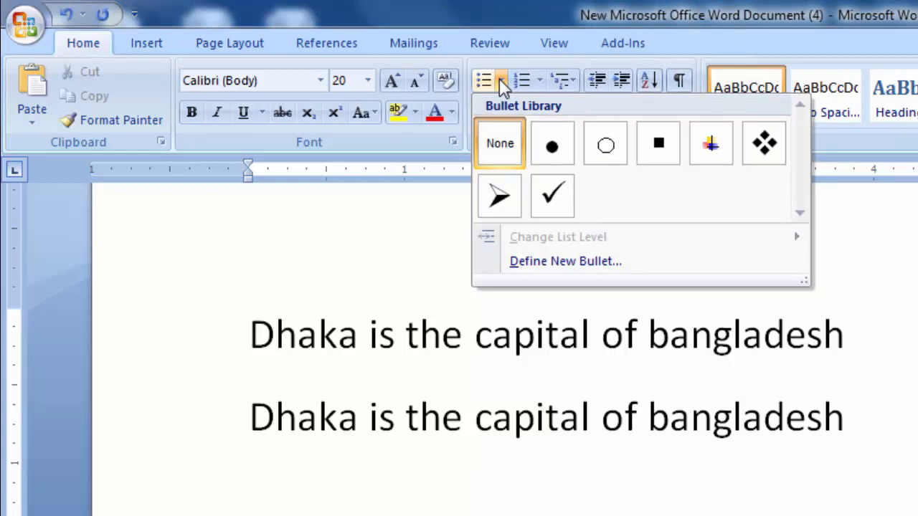
pyautogui.click(252, 332)
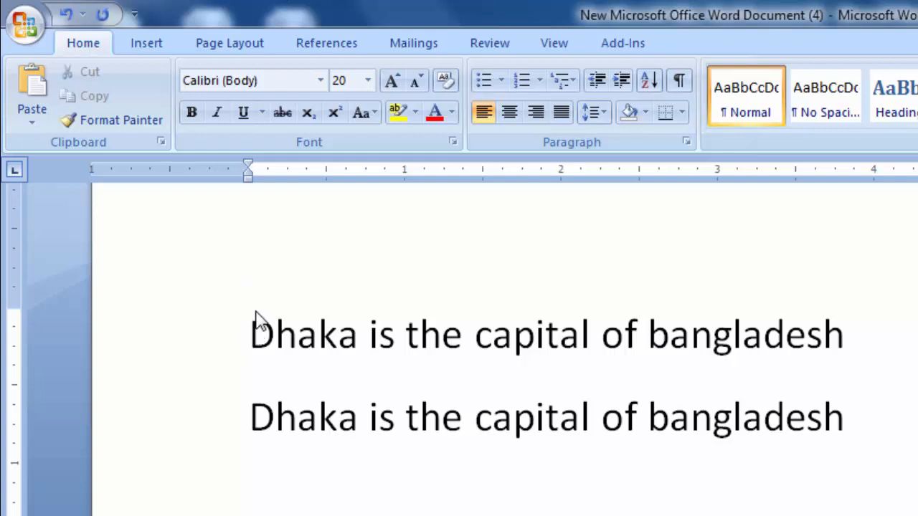
pyautogui.click(499, 80)
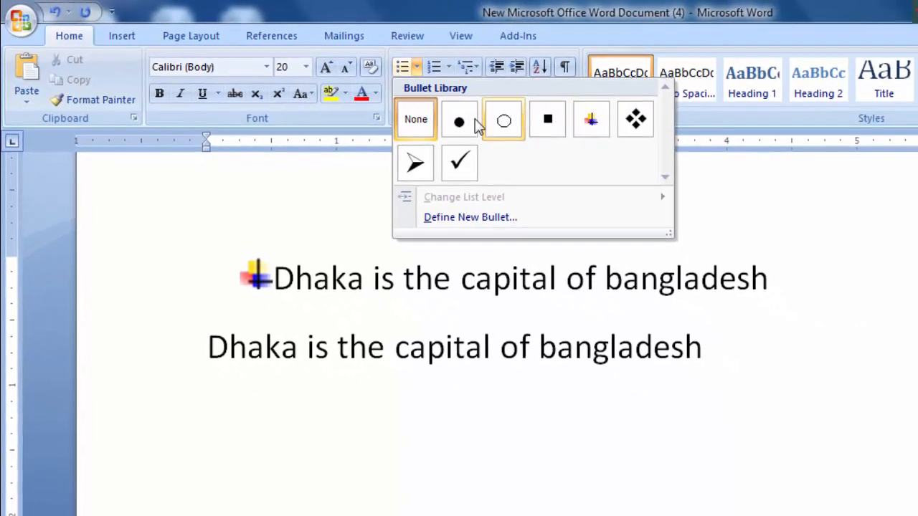
pyautogui.click(417, 162)
# Step: Add three bulleted items below the first sentence: "glsjflksjflkjsl", "jsflkjfslkj" and "ksjflkjslk"
pyautogui.click(772, 281)
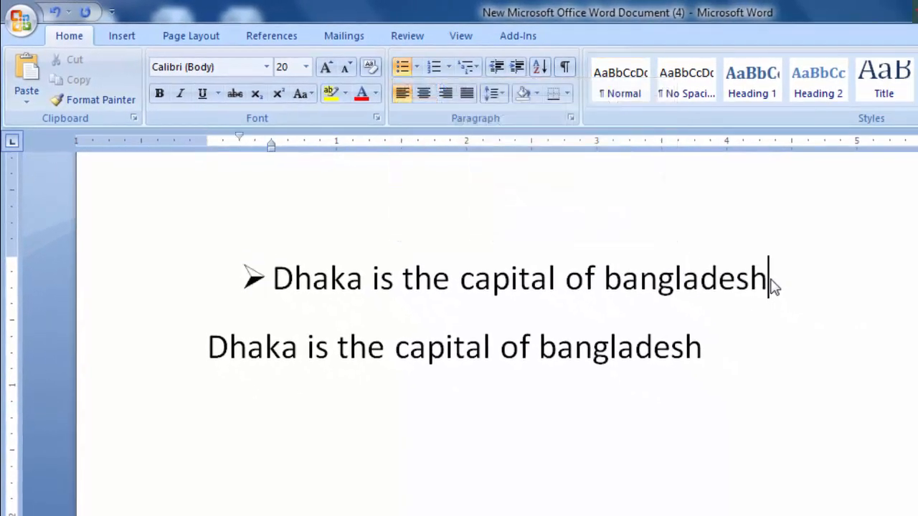
pyautogui.press('Return')
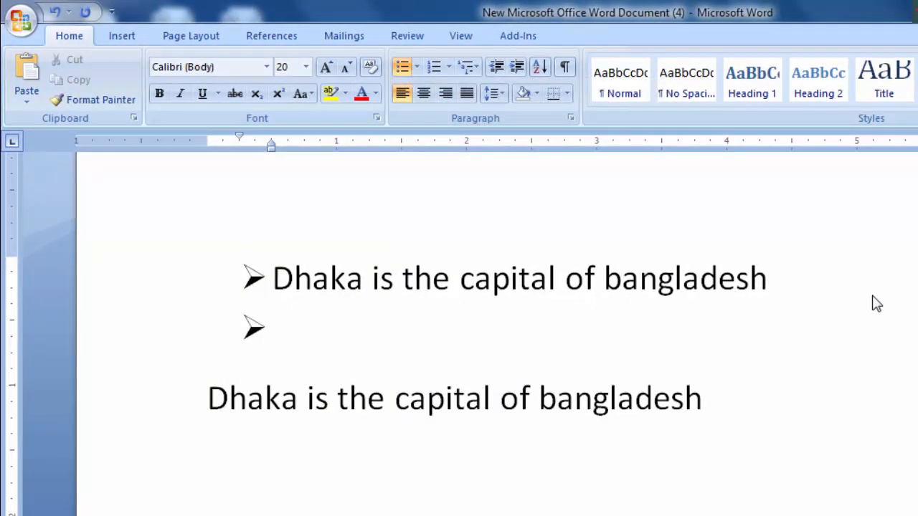
pyautogui.write('glsjflksjflkjsl')
pyautogui.press('Return')
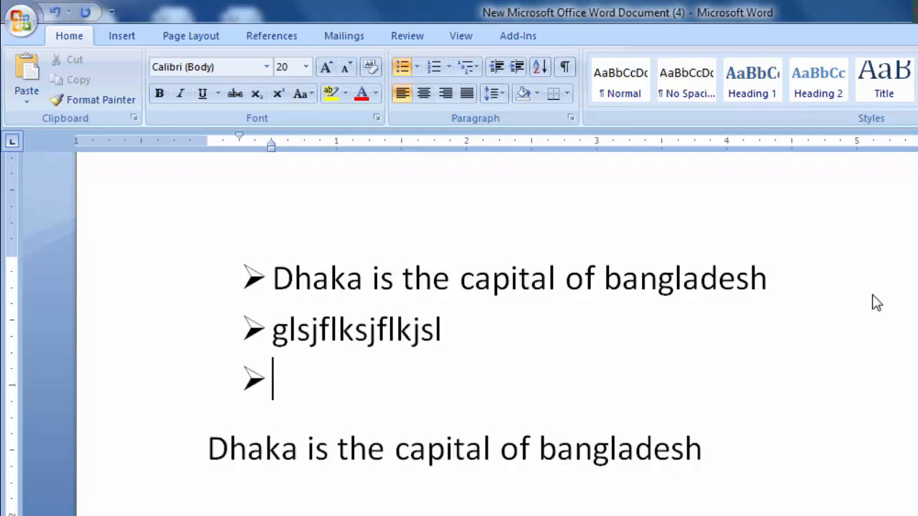
pyautogui.write('jsflkjfslkj')
pyautogui.press('Return')
pyautogui.write('ksjflkjslk')
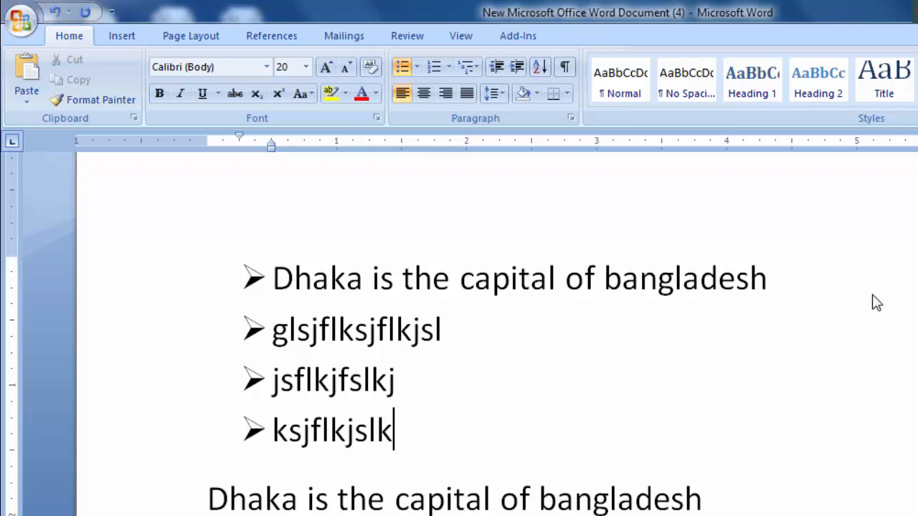
# Step: Change the bulleted list to the lowercase Roman numbering style (i., ii., iii.)
pyautogui.click(449, 67)
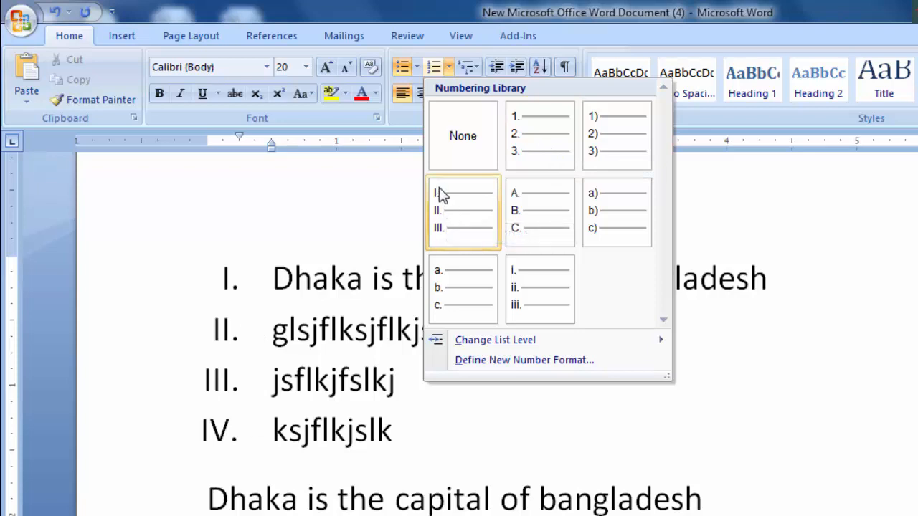
pyautogui.click(530, 281)
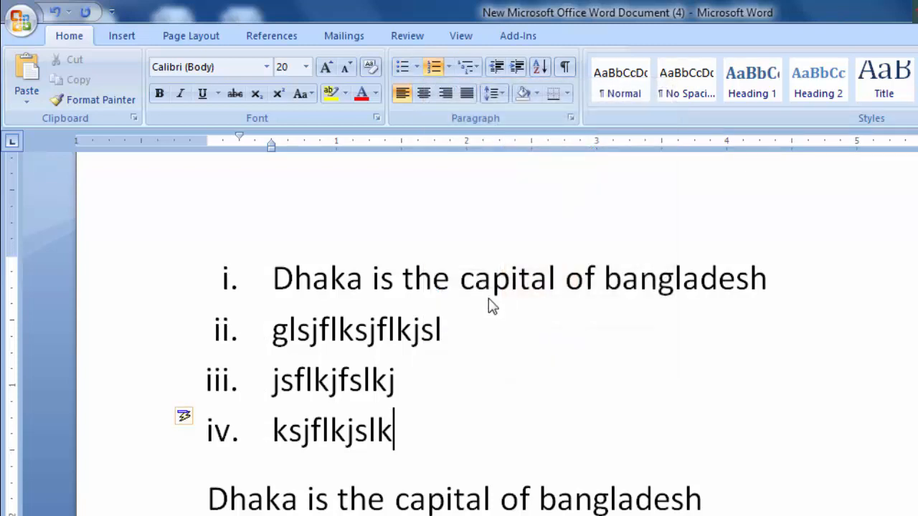
# Step: Continue the numbered list with three more items, "djdglk;j", "lkjsflkj" and "ljsflkj", undoing the accidental end of the list
pyautogui.press('Return')
pyautogui.press('Return')
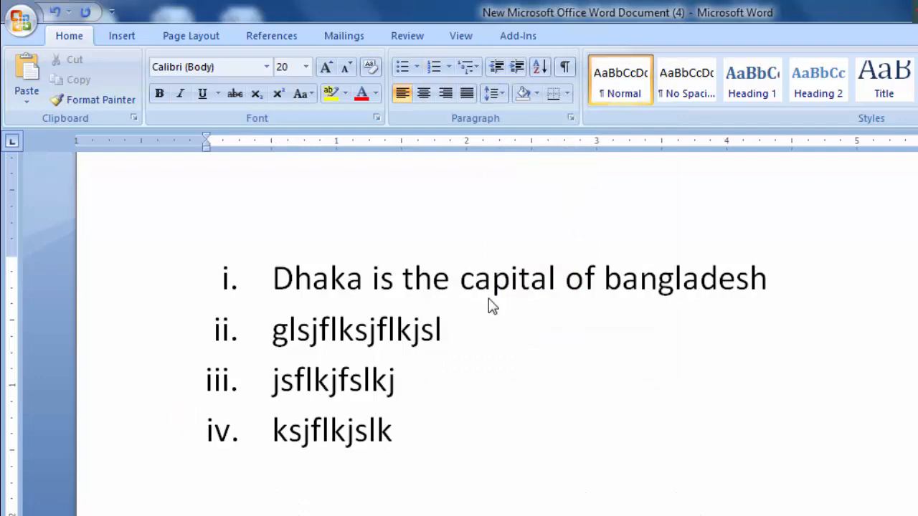
pyautogui.hotkey('ctrl', 'z')
pyautogui.write('djdgl;j')
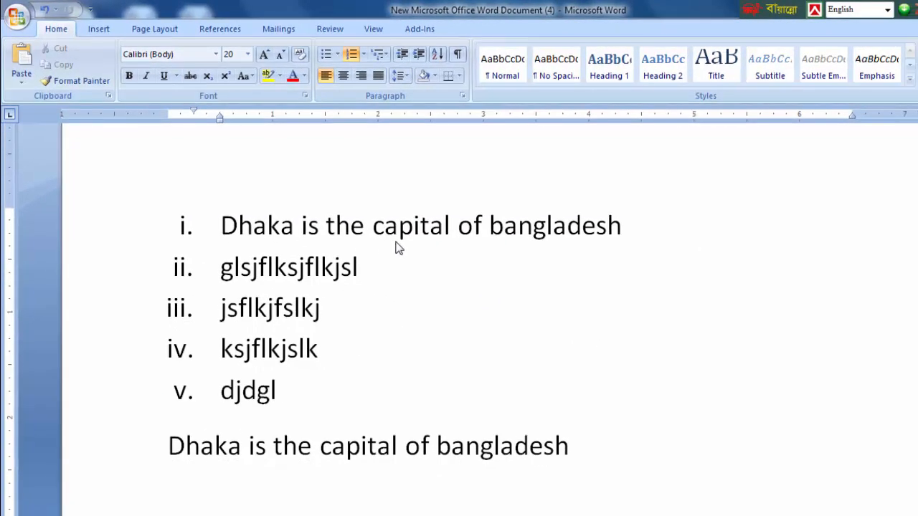
pyautogui.press('Return')
pyautogui.write('lkjsflkj')
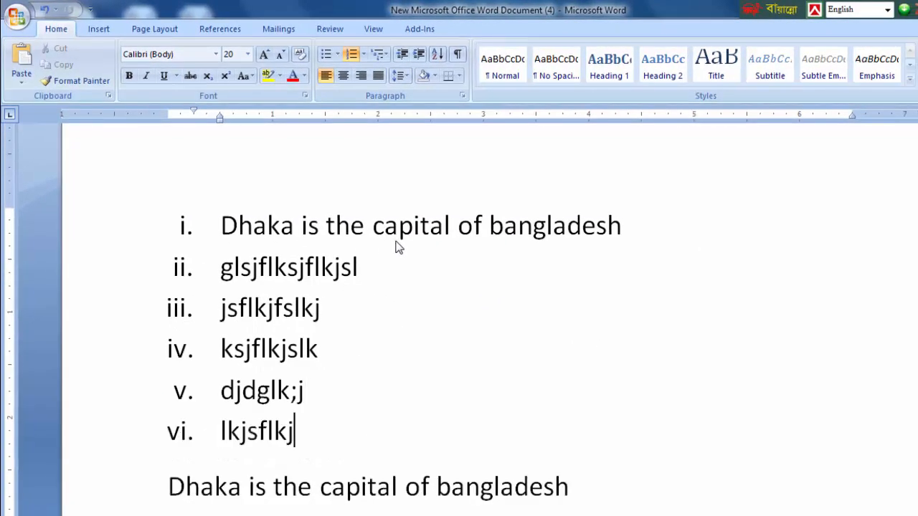
pyautogui.press('Return')
pyautogui.write('ljsflkj')
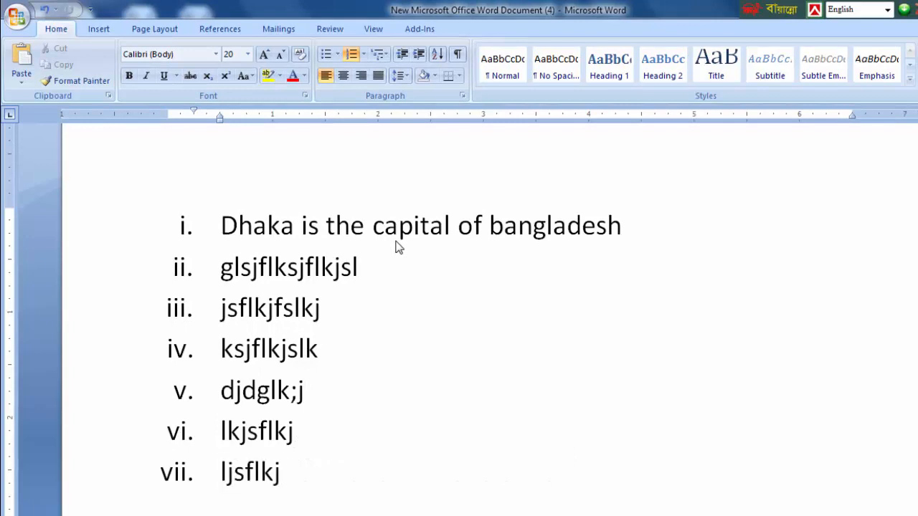
# Step: Apply the 1., 2., 3. numbering format to the whole list, followed by the 1), a), i) multilevel list style
pyautogui.click(186, 230)
pyautogui.click(337, 54)
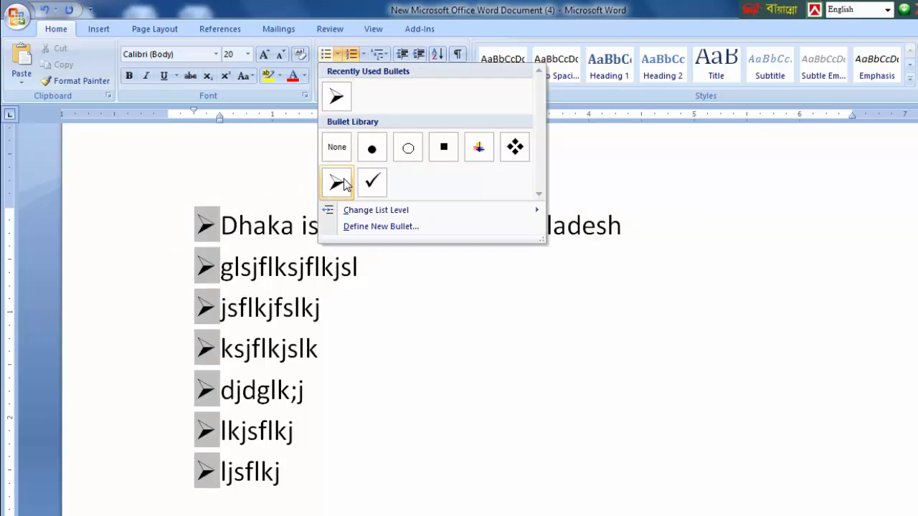
pyautogui.click(364, 54)
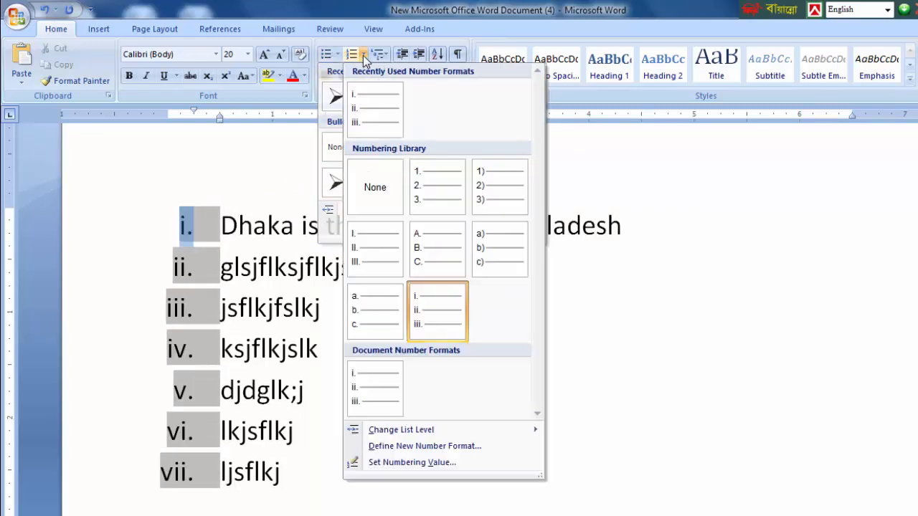
pyautogui.click(428, 186)
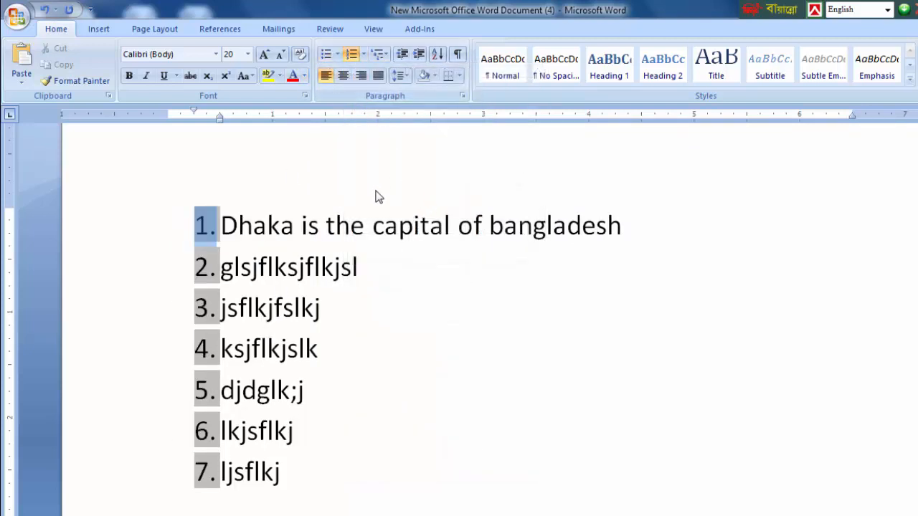
pyautogui.click(387, 54)
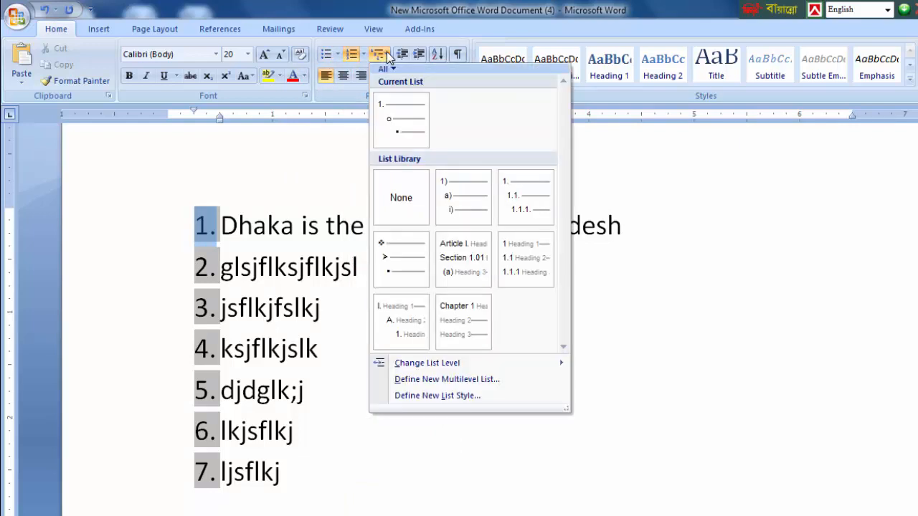
pyautogui.click(464, 206)
# Step: Change the whole list to the multilevel bullet style that starts with the four-diamond symbol
pyautogui.click(180, 227)
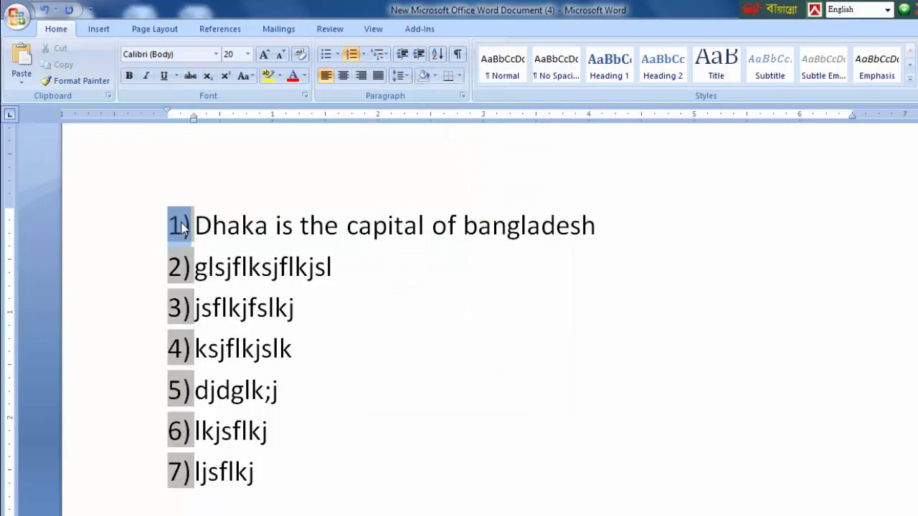
pyautogui.click(385, 55)
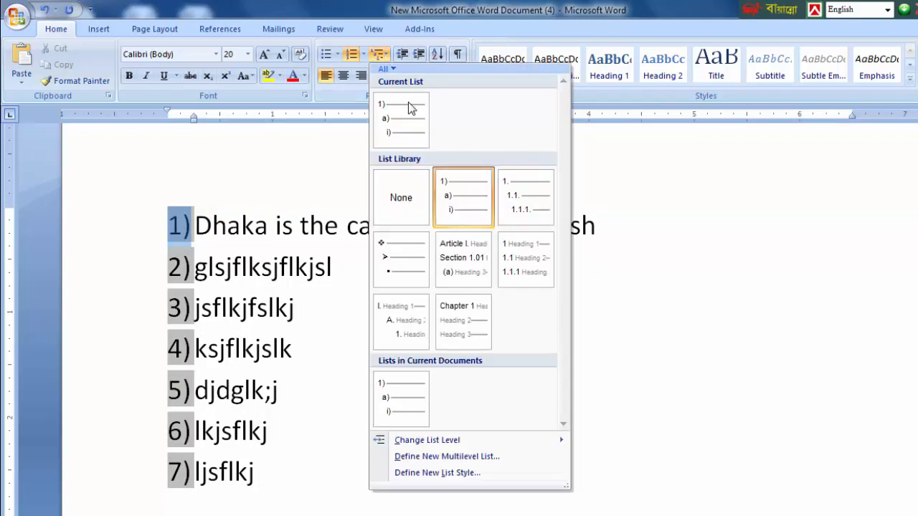
pyautogui.moveTo(408, 128)
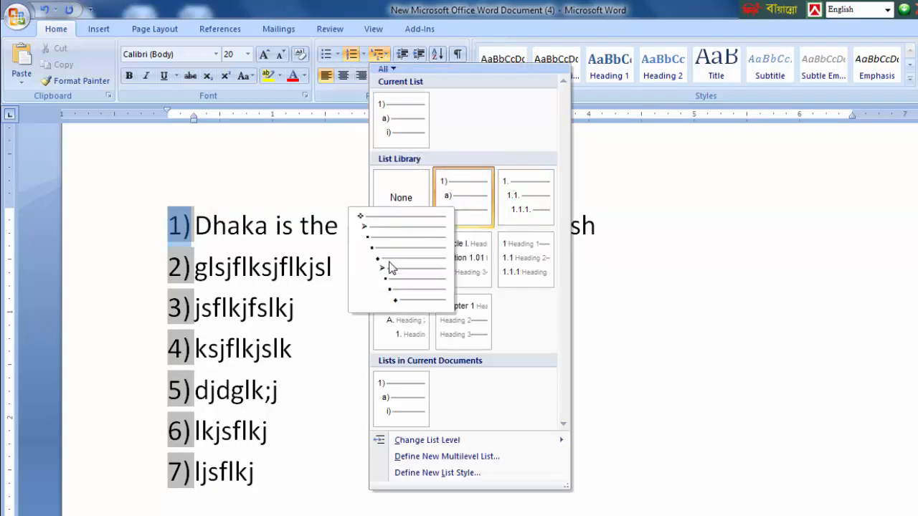
pyautogui.click(396, 266)
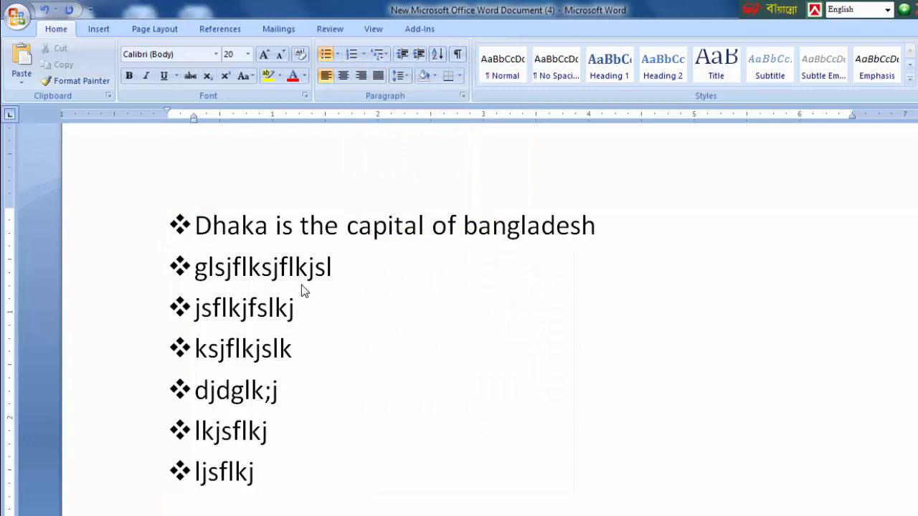
pyautogui.click(181, 226)
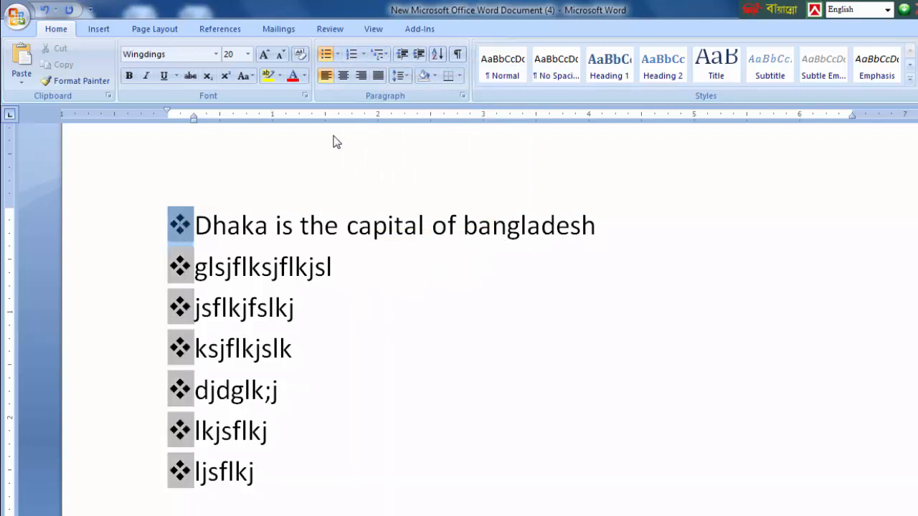
pyautogui.click(365, 53)
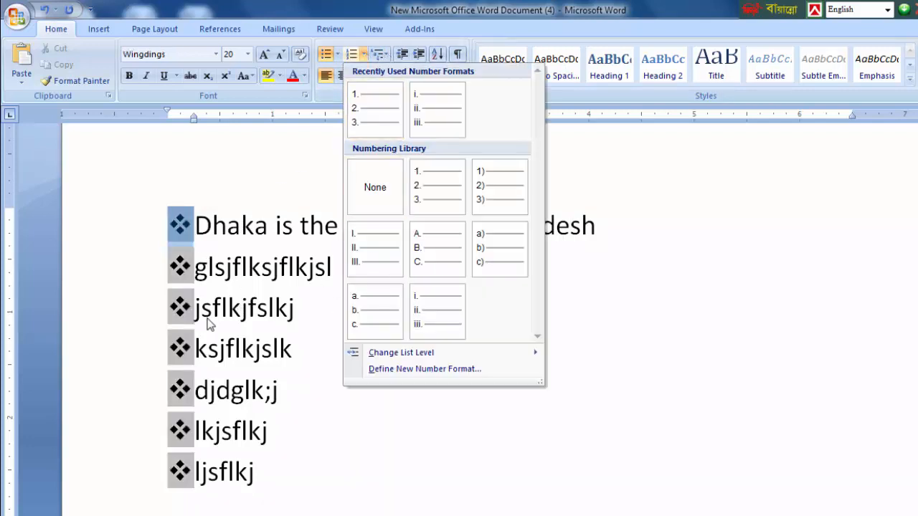
pyautogui.click(209, 284)
pyautogui.click(259, 285)
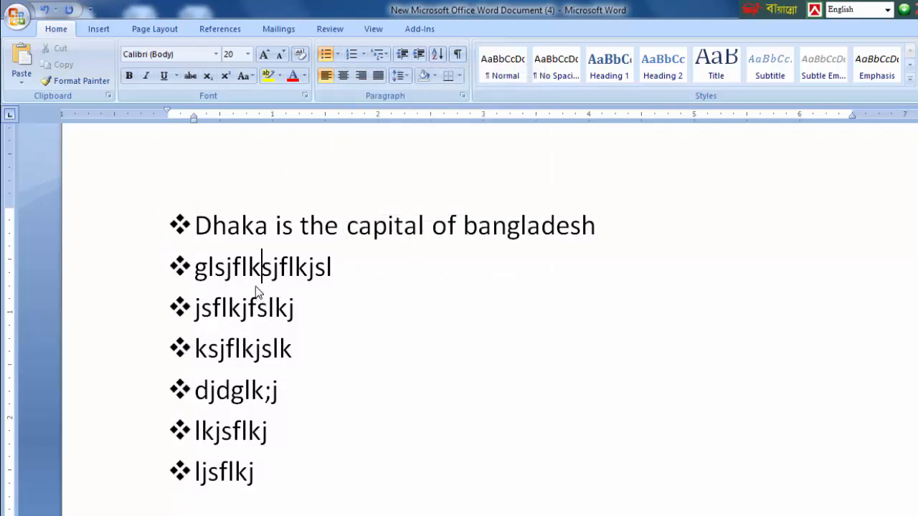
# Step: Increase the indent of the whole bulleted list repeatedly until its bullets reach the 5-inch mark on the ruler
pyautogui.click(195, 226)
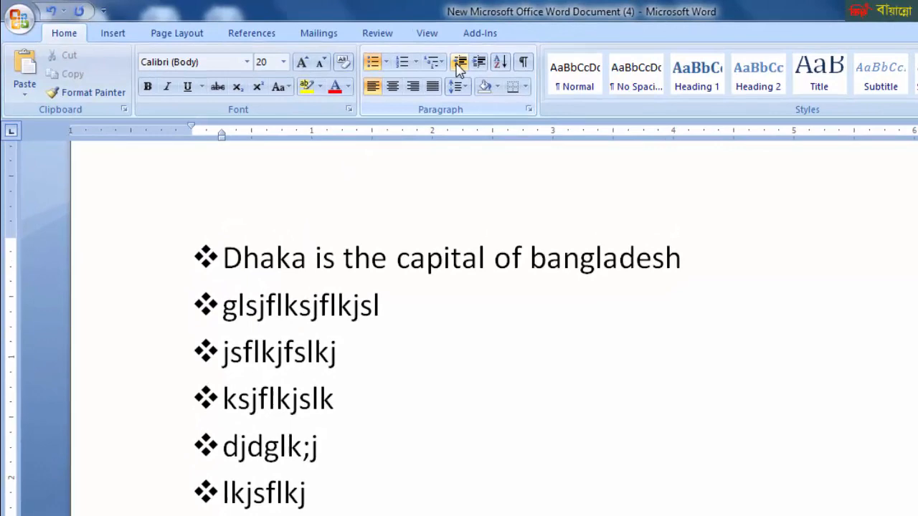
pyautogui.click(479, 63)
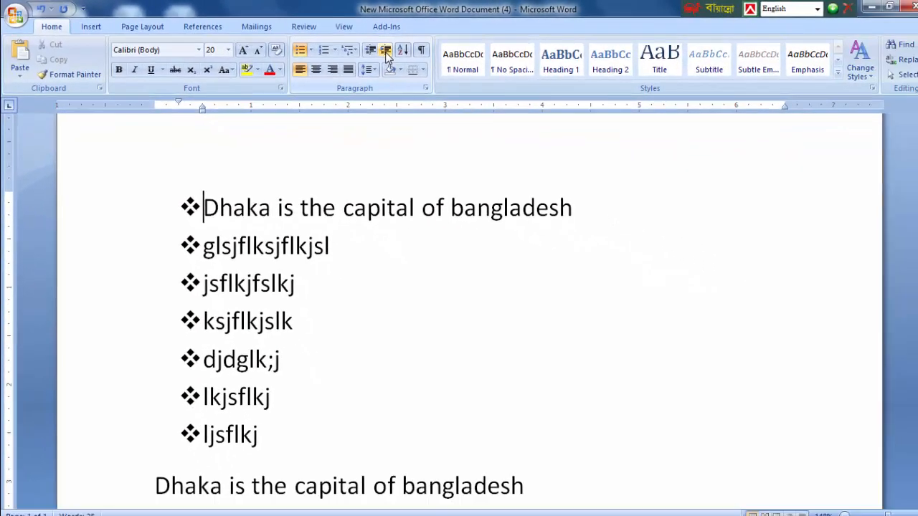
pyautogui.click(190, 208)
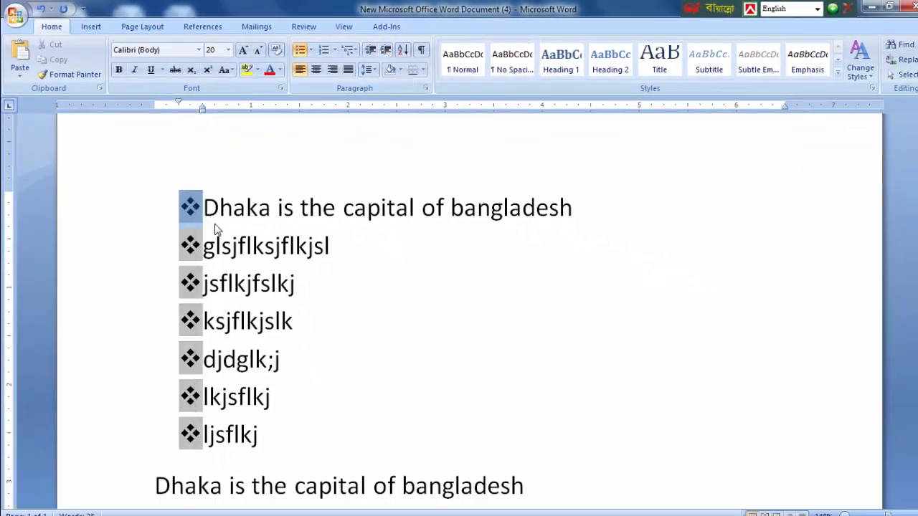
pyautogui.click(386, 50)
pyautogui.click(386, 51)
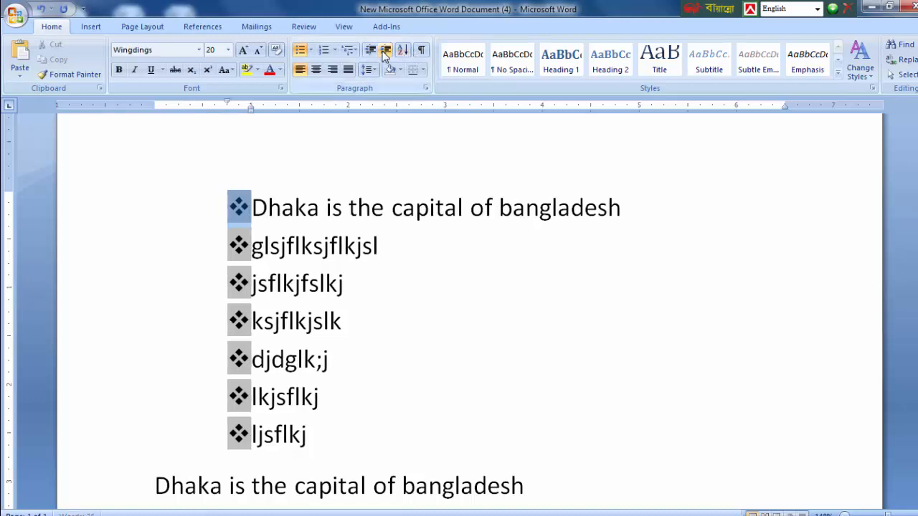
pyautogui.click(385, 51)
pyautogui.click(386, 51)
pyautogui.click(385, 51)
pyautogui.click(386, 51)
pyautogui.click(386, 51)
pyautogui.click(385, 51)
pyautogui.click(386, 51)
pyautogui.click(386, 51)
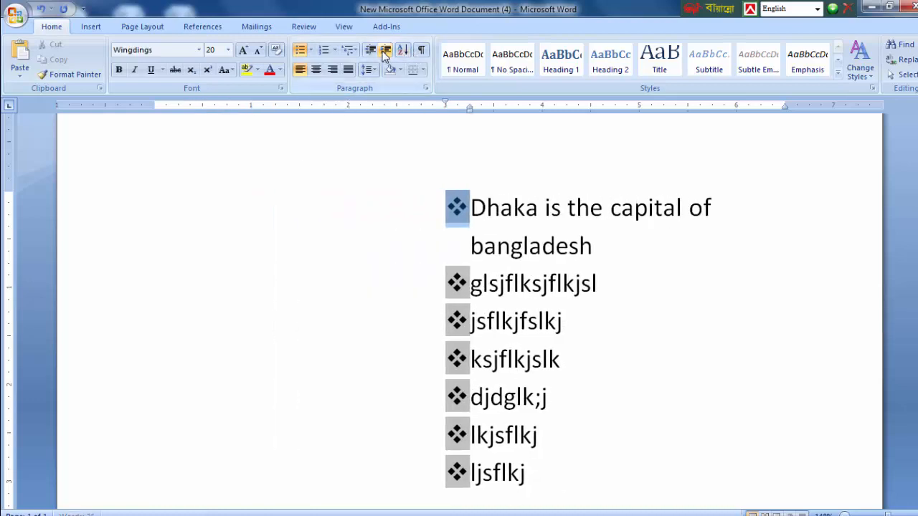
pyautogui.click(386, 51)
pyautogui.click(386, 51)
pyautogui.click(386, 51)
pyautogui.click(386, 51)
pyautogui.click(386, 51)
pyautogui.click(386, 51)
pyautogui.click(386, 51)
pyautogui.click(385, 51)
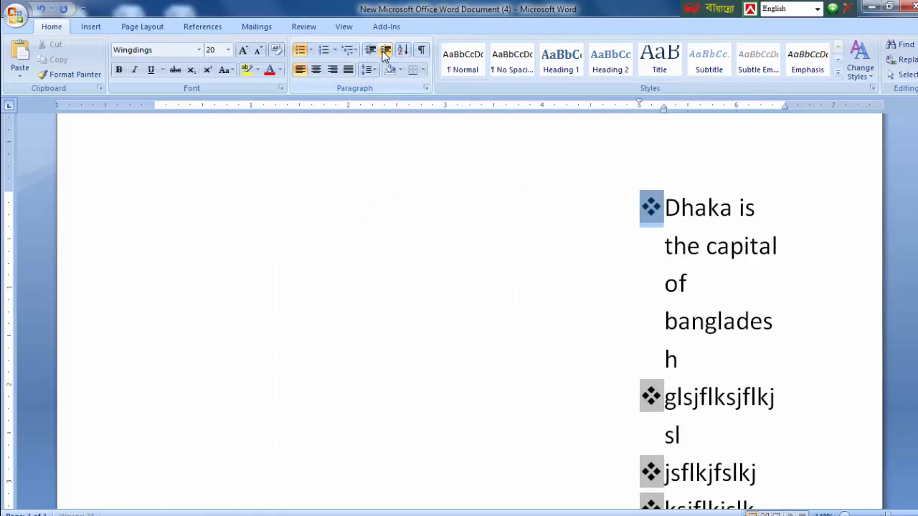
# Step: Decrease the bulleted list's indent repeatedly until its bullets are back at the page's left margin
pyautogui.click(370, 51)
pyautogui.click(370, 51)
pyautogui.click(370, 51)
pyautogui.click(370, 51)
pyautogui.click(370, 51)
pyautogui.click(370, 51)
pyautogui.click(370, 51)
pyautogui.click(370, 51)
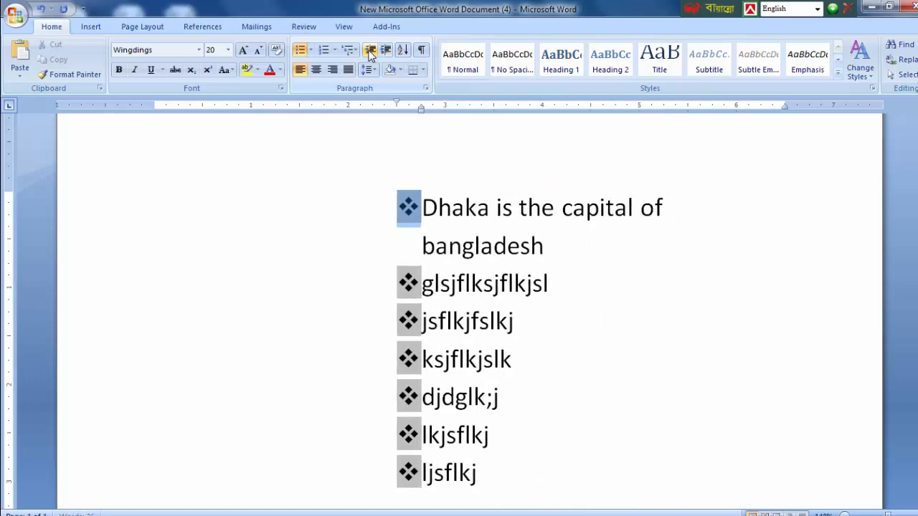
pyautogui.click(370, 51)
pyautogui.click(370, 51)
pyautogui.click(370, 51)
pyautogui.click(370, 51)
pyautogui.click(370, 51)
pyautogui.click(370, 51)
pyautogui.click(370, 51)
pyautogui.click(370, 51)
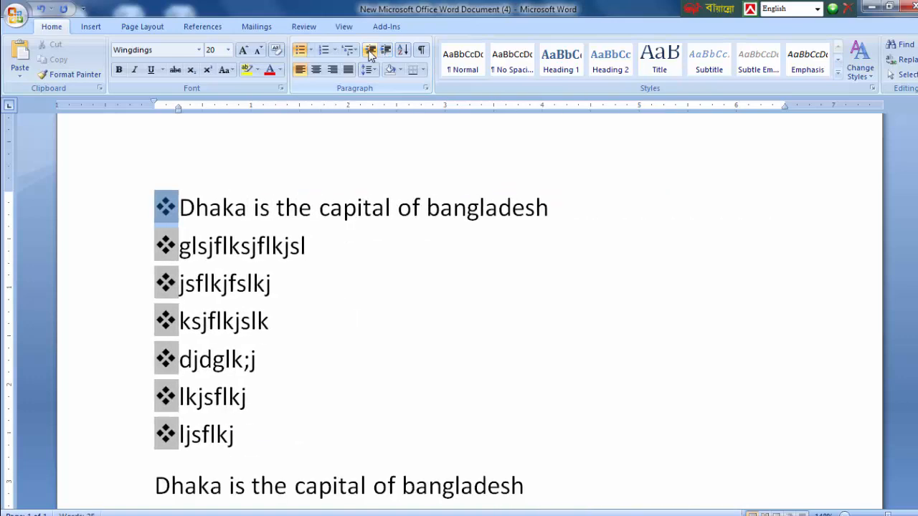
# Step: Increase the list's indent by five levels and decrease it back to the left margin
pyautogui.click(386, 51)
pyautogui.click(386, 51)
pyautogui.click(386, 51)
pyautogui.click(386, 51)
pyautogui.click(386, 51)
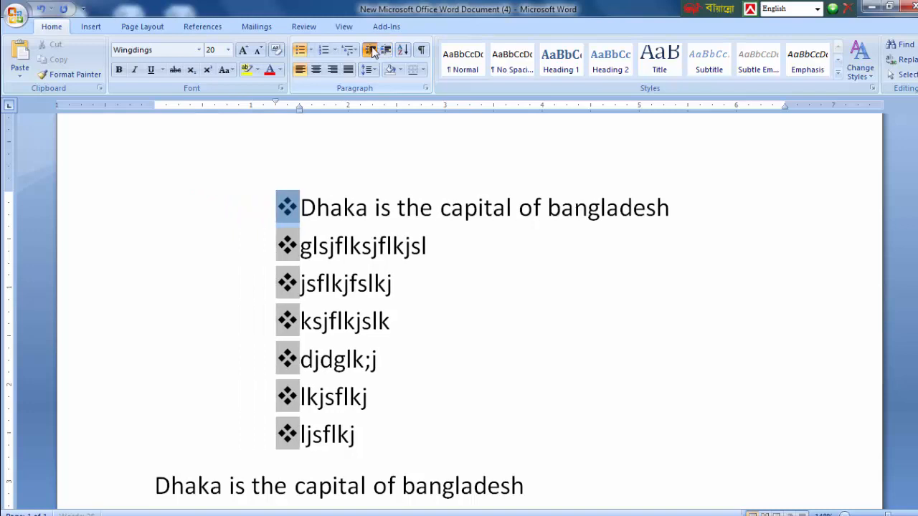
pyautogui.click(370, 51)
pyautogui.click(370, 51)
pyautogui.click(370, 51)
pyautogui.click(370, 50)
pyautogui.click(370, 51)
# Step: Indent the bulleted list from the margin and alternate increasing and decreasing it, ending with the bullets at 0.5 inch
pyautogui.click(386, 51)
pyautogui.click(386, 51)
pyautogui.click(386, 51)
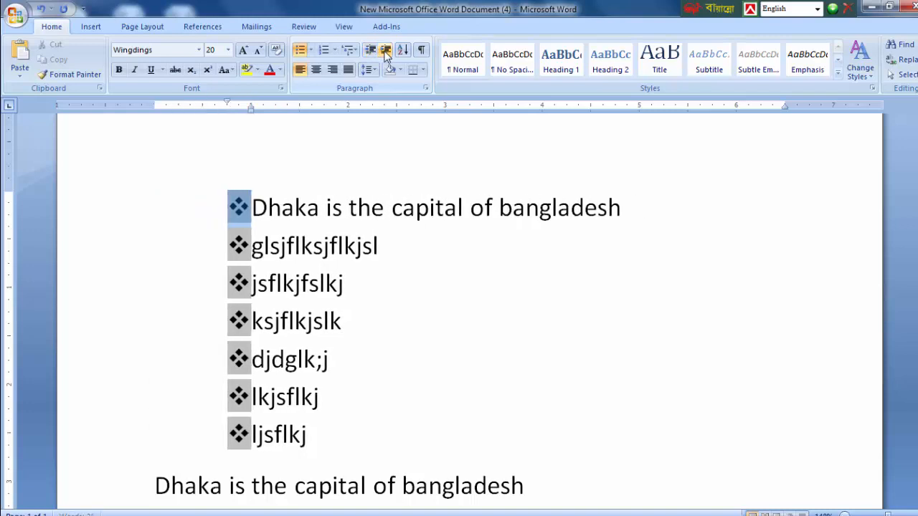
pyautogui.click(370, 51)
pyautogui.click(386, 51)
pyautogui.click(370, 51)
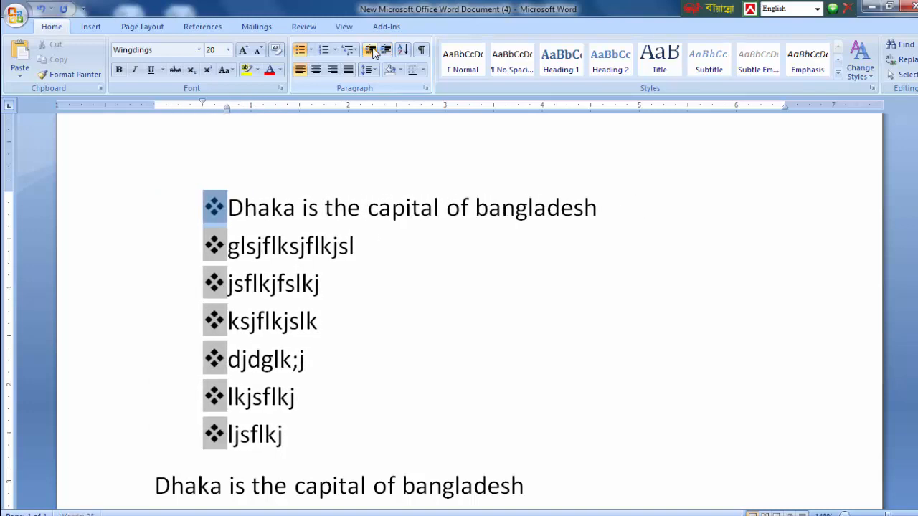
pyautogui.click(386, 51)
pyautogui.click(370, 51)
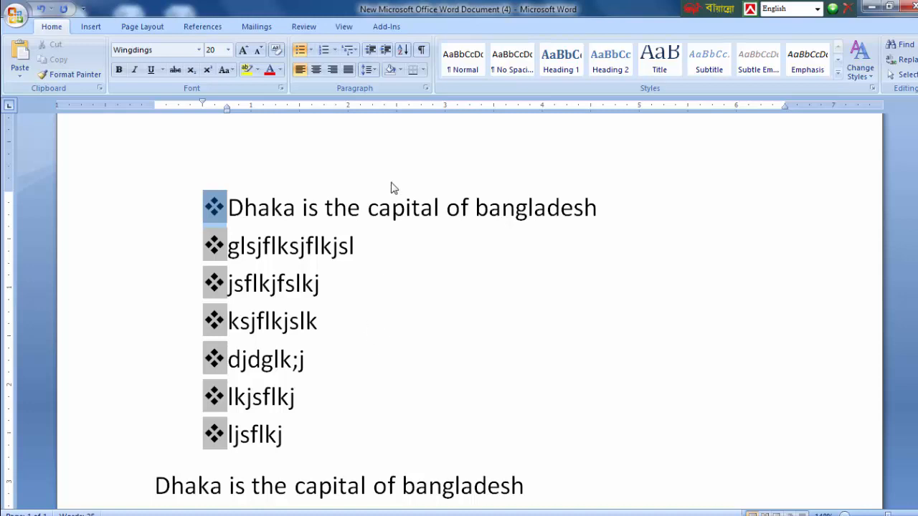
# Step: Try sorting all paragraphs as text in ascending order and undo the sort
pyautogui.click(402, 49)
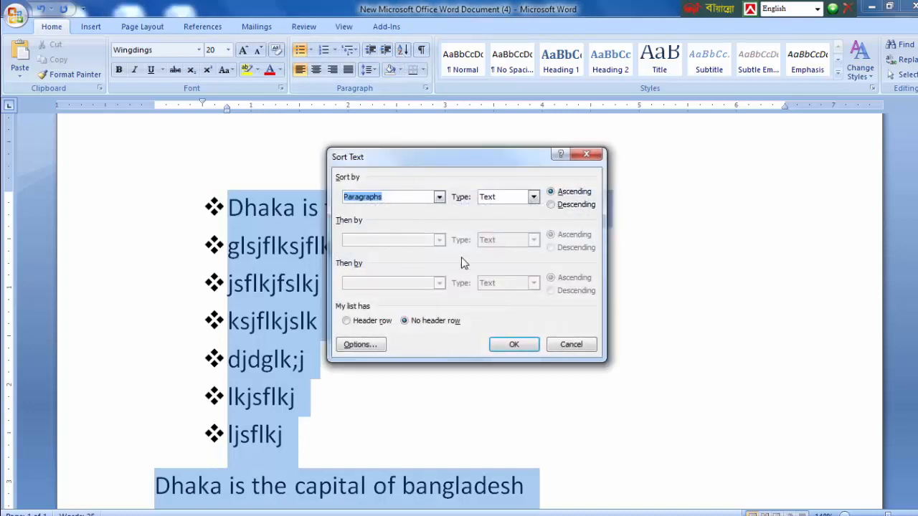
pyautogui.click(514, 344)
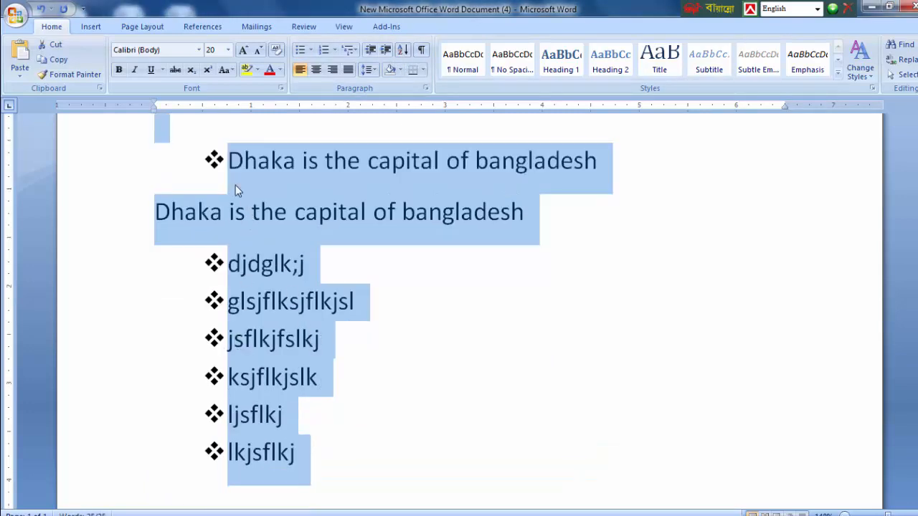
pyautogui.hotkey('ctrl', 'z')
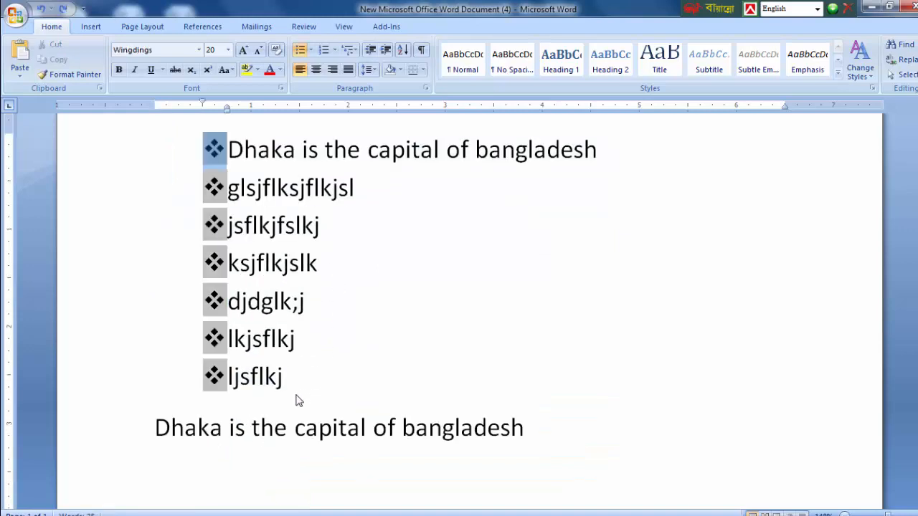
# Step: Undo the last indent decrease on the bulleted list
pyautogui.scroll(3, 298, 384)
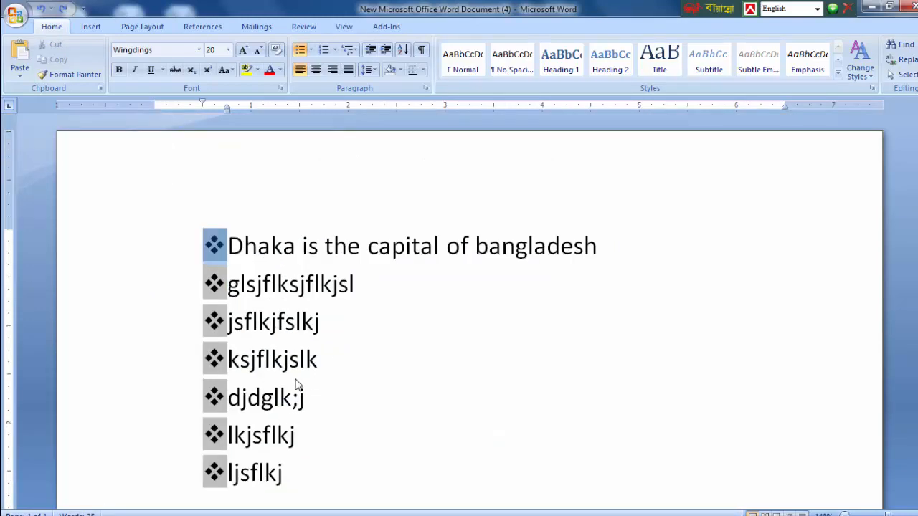
pyautogui.hotkey('ctrl', 'z')
pyautogui.click(305, 384)
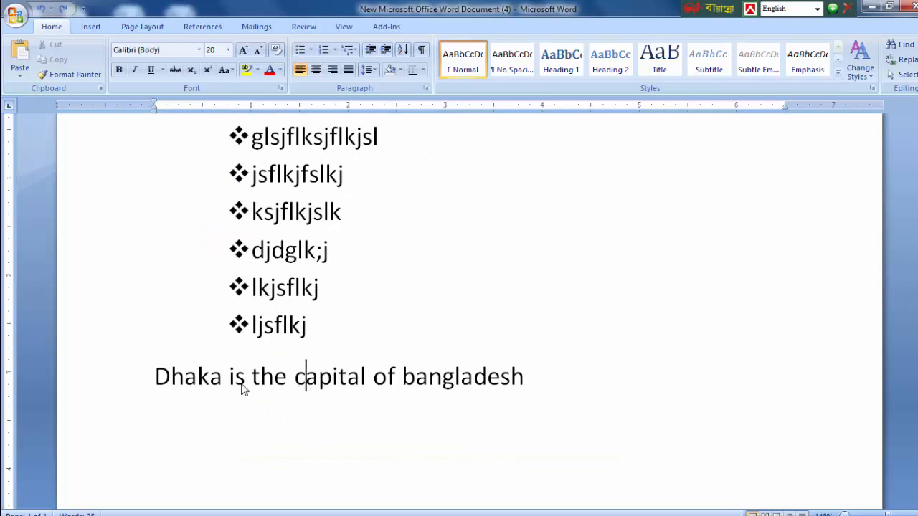
pyautogui.hotkey('ctrl', 'y')
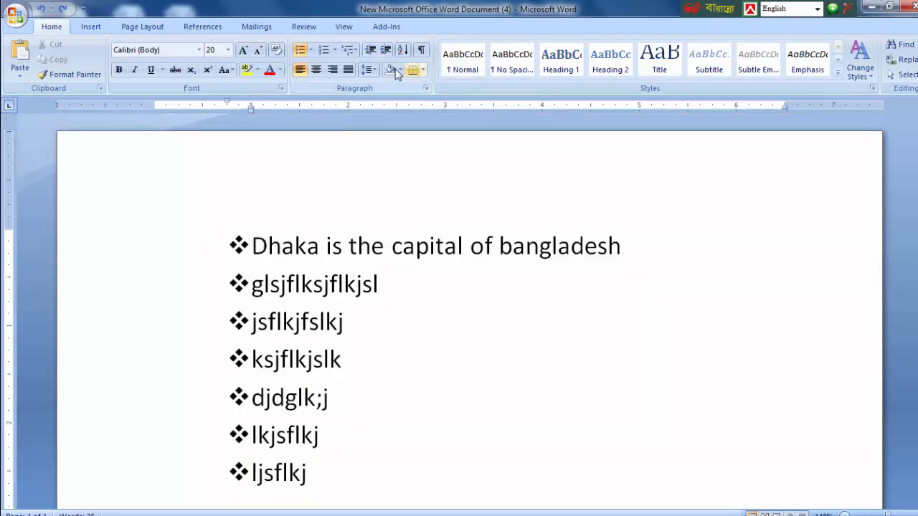
# Step: Sort all the document's paragraphs as text in ascending order with no header row, and clear the selection
pyautogui.click(402, 50)
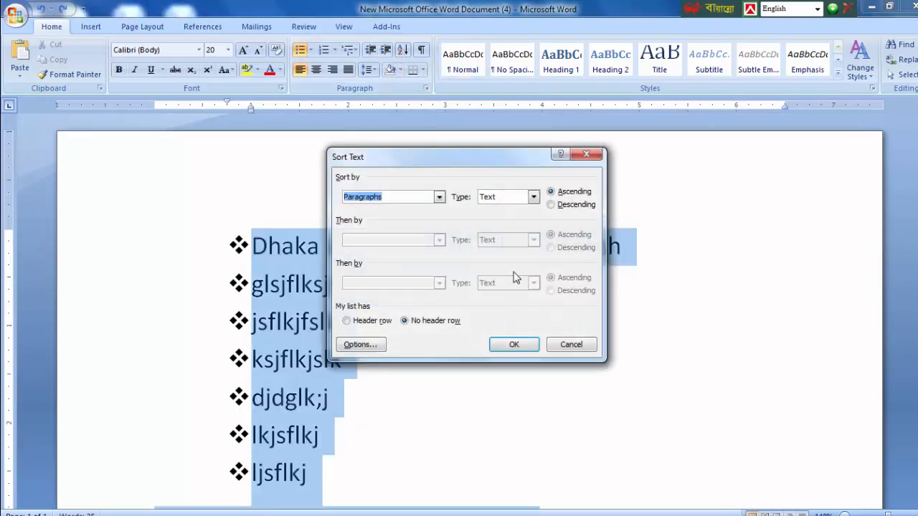
pyautogui.click(514, 344)
pyautogui.scroll(-2, 488, 351)
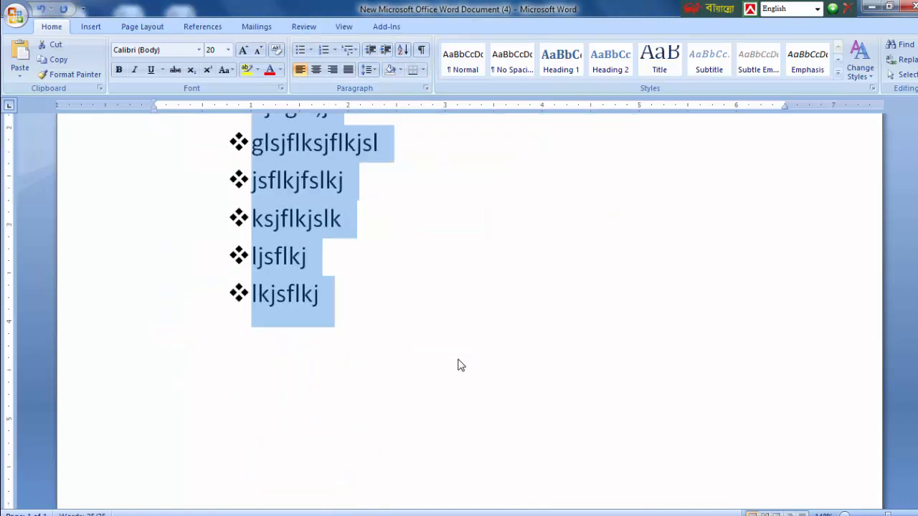
pyautogui.scroll(2, 460, 366)
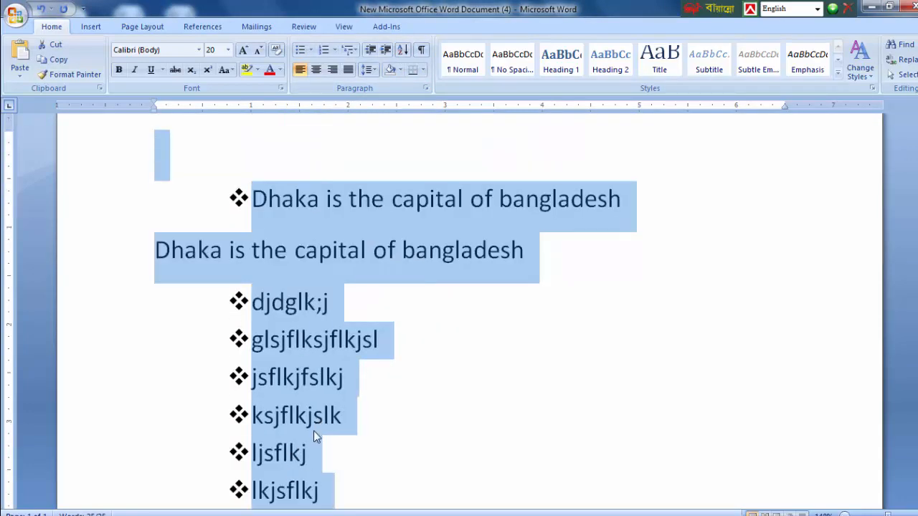
pyautogui.scroll(-1, 313, 434)
pyautogui.click(262, 199)
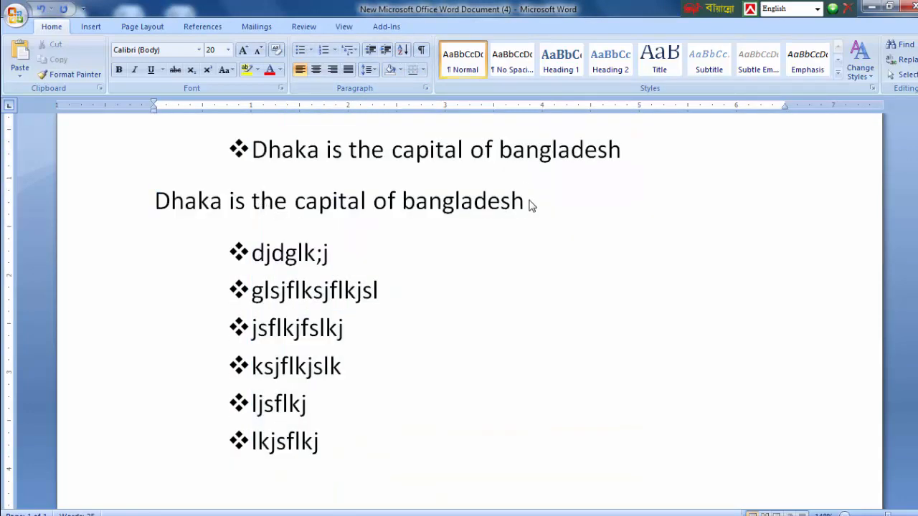
pyautogui.moveTo(528, 203); pyautogui.dragTo(190, 205)
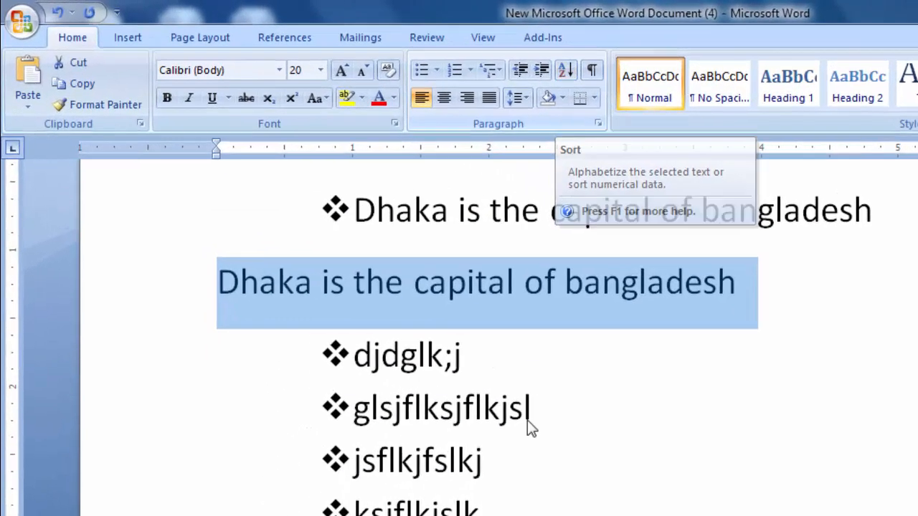
pyautogui.click(527, 420)
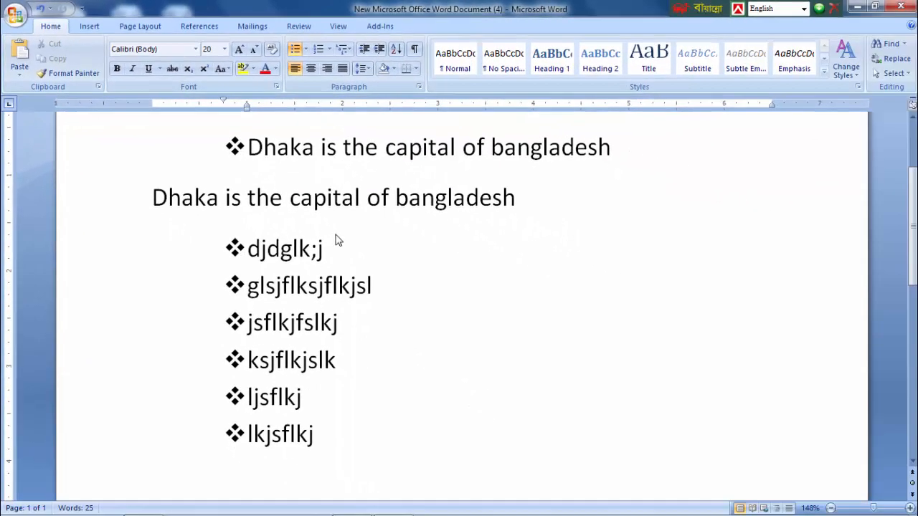
# Step: Center the bulleted "Dhaka is the capital of bangladesh" line and all six bulleted items below the plain sentence
pyautogui.click(312, 159)
pyautogui.click(311, 70)
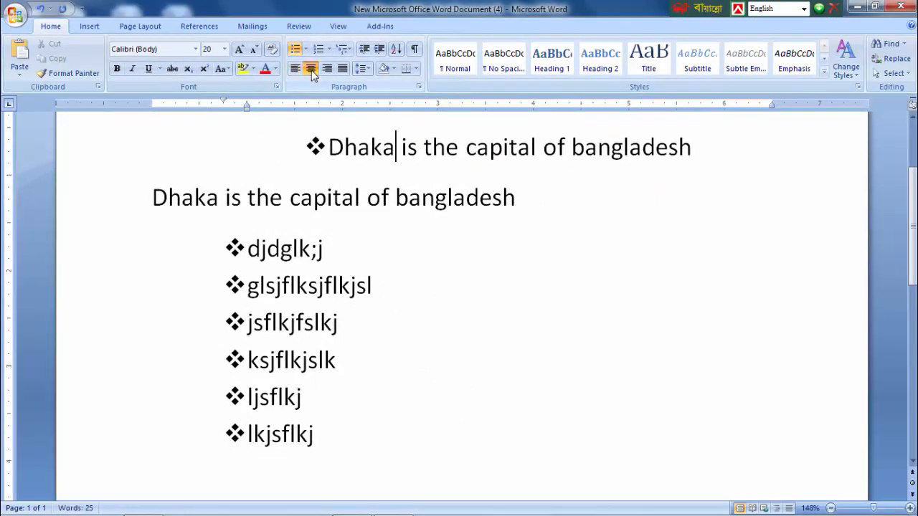
pyautogui.click(271, 250)
pyautogui.click(311, 69)
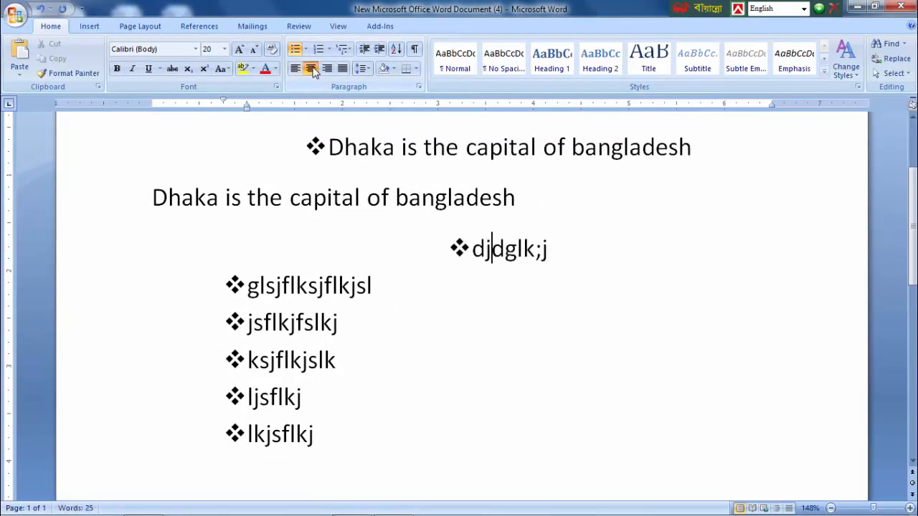
pyautogui.click(310, 286)
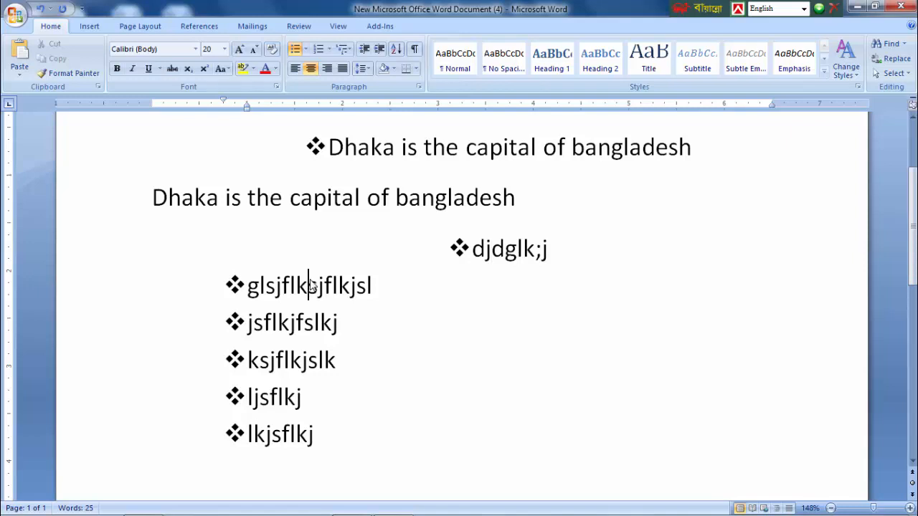
pyautogui.click(310, 69)
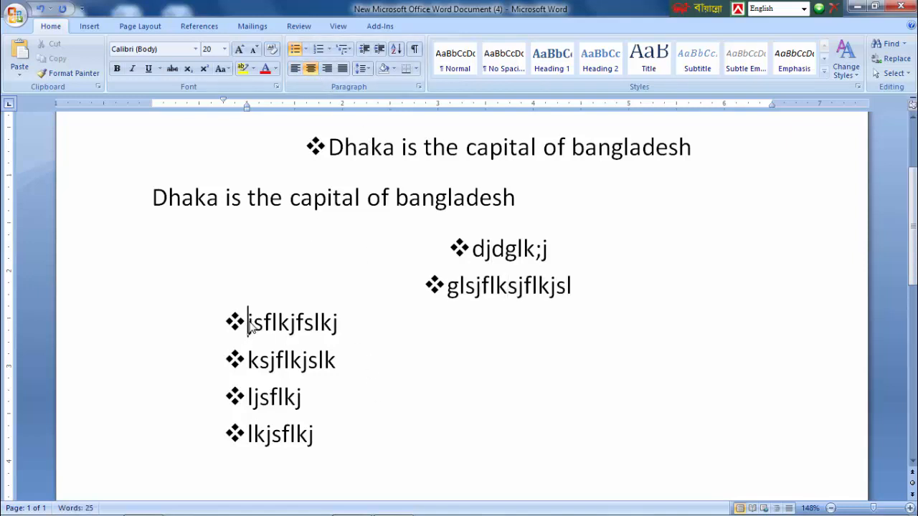
pyautogui.moveTo(248, 322); pyautogui.dragTo(318, 429)
pyautogui.click(311, 68)
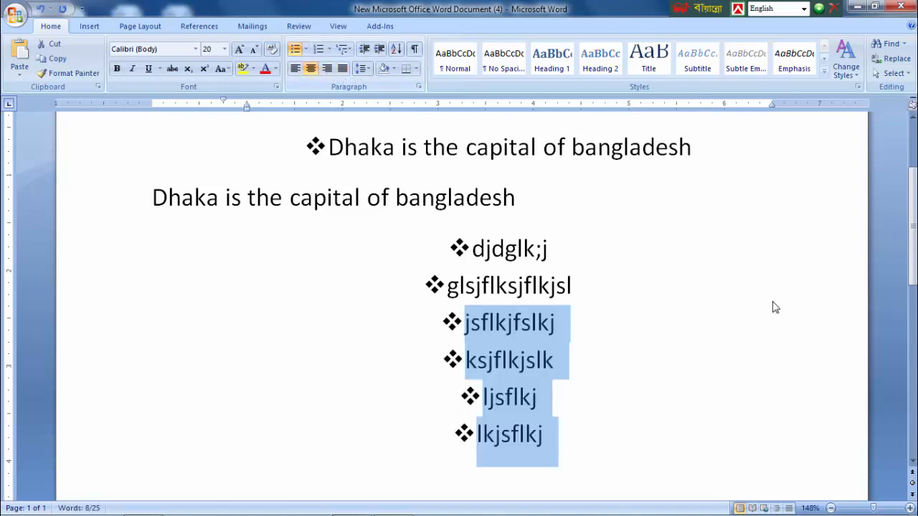
# Step: Right-align all the bulleted items and both "Dhaka is the capital of bangladesh" lines, and clear the selection
pyautogui.click(326, 69)
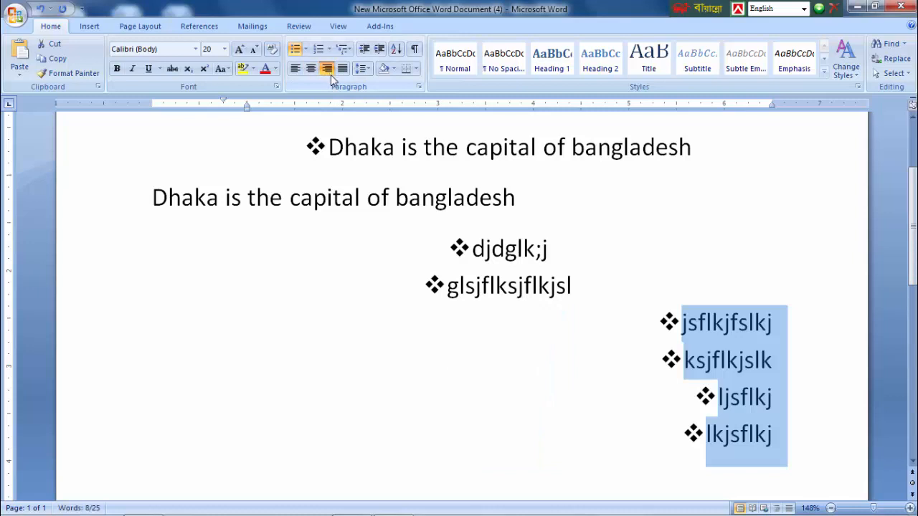
pyautogui.moveTo(502, 248); pyautogui.dragTo(545, 287)
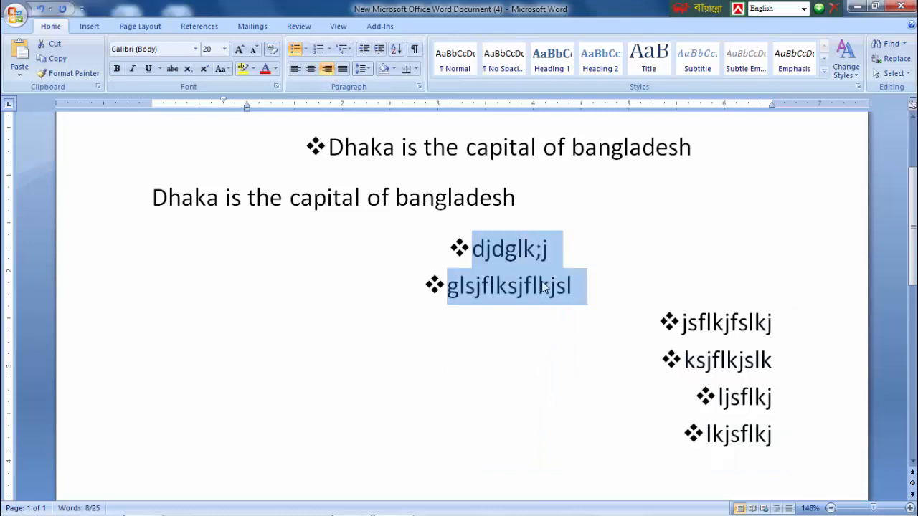
pyautogui.click(326, 69)
pyautogui.moveTo(427, 159); pyautogui.dragTo(434, 198)
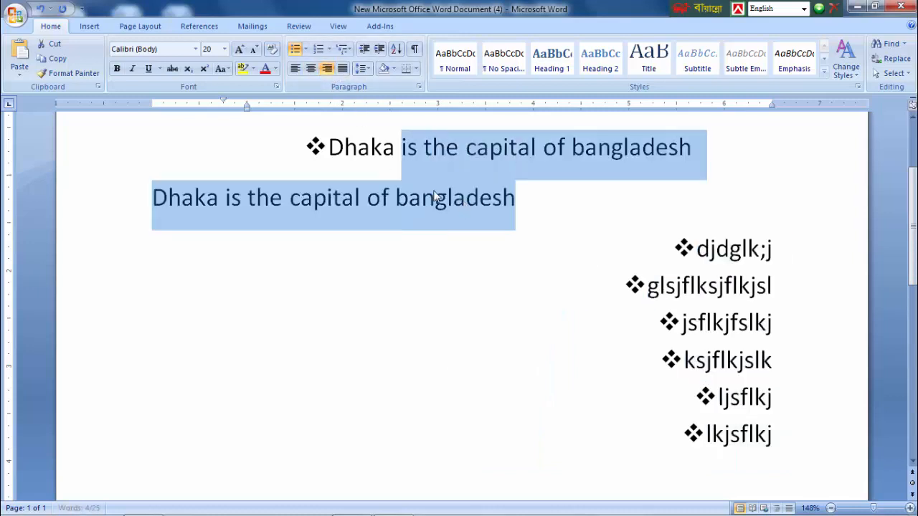
pyautogui.click(326, 69)
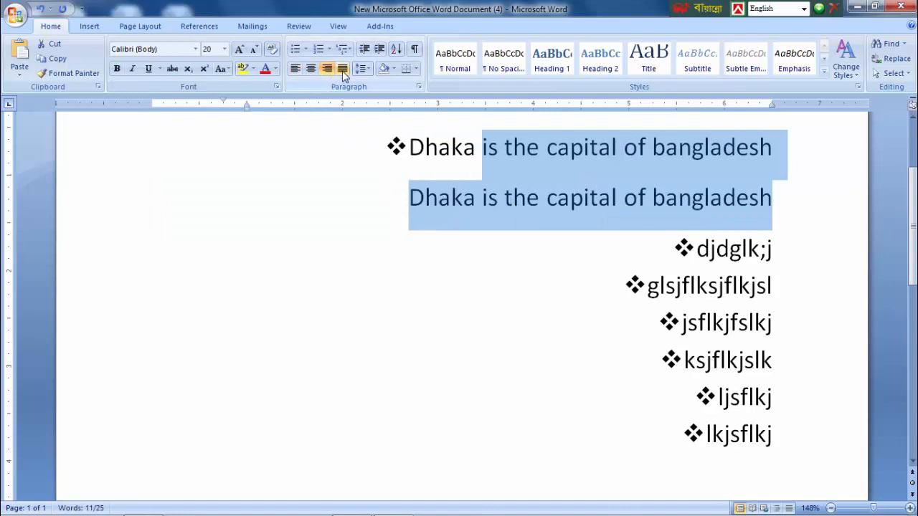
pyautogui.click(512, 198)
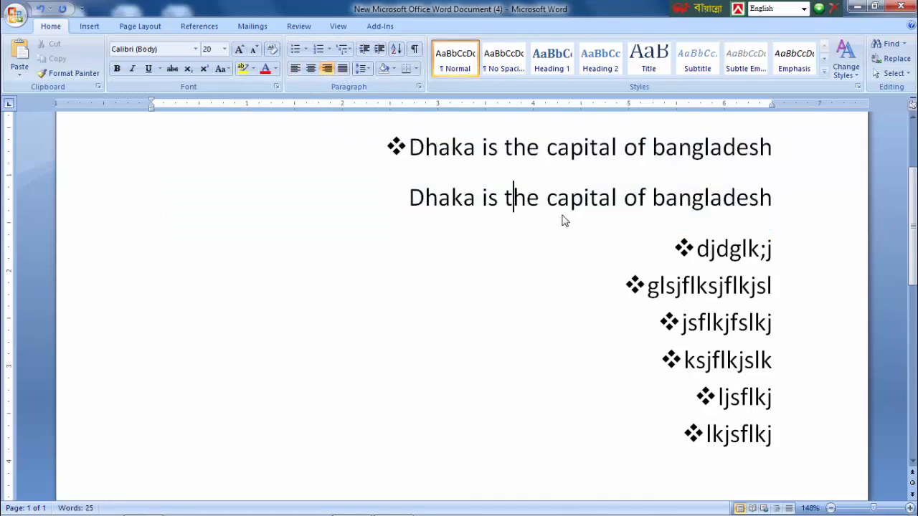
pyautogui.click(396, 147)
pyautogui.press('Tab')
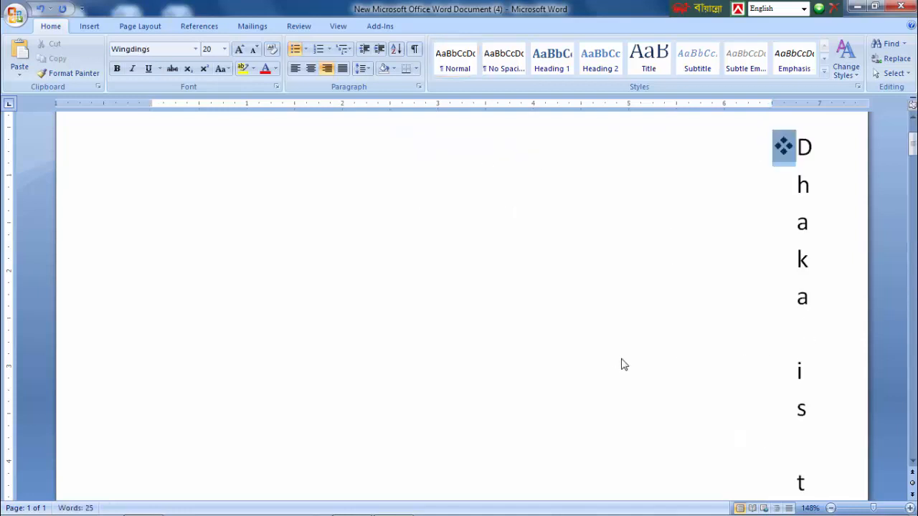
pyautogui.hotkey('ctrl', 'z')
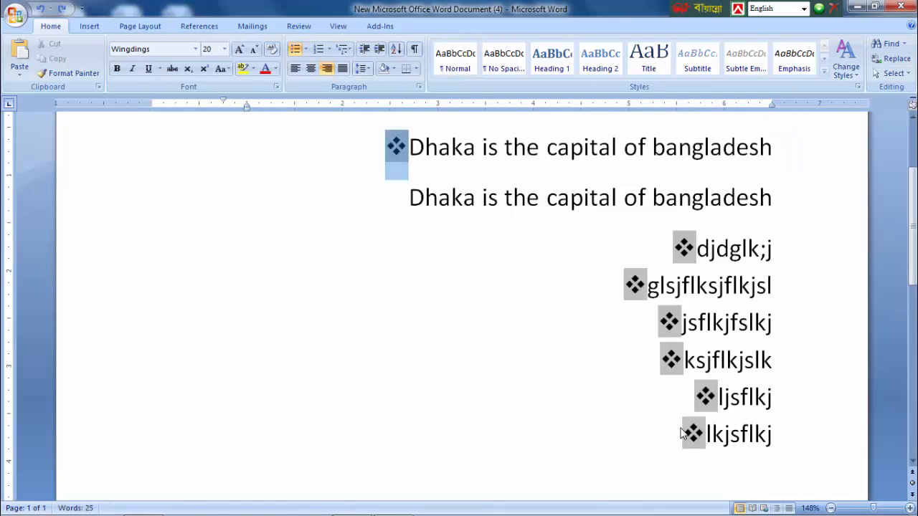
# Step: Delete the document's entire content and left-align the empty paragraph
pyautogui.hotkey('ctrl', 'a')
pyautogui.press('Delete')
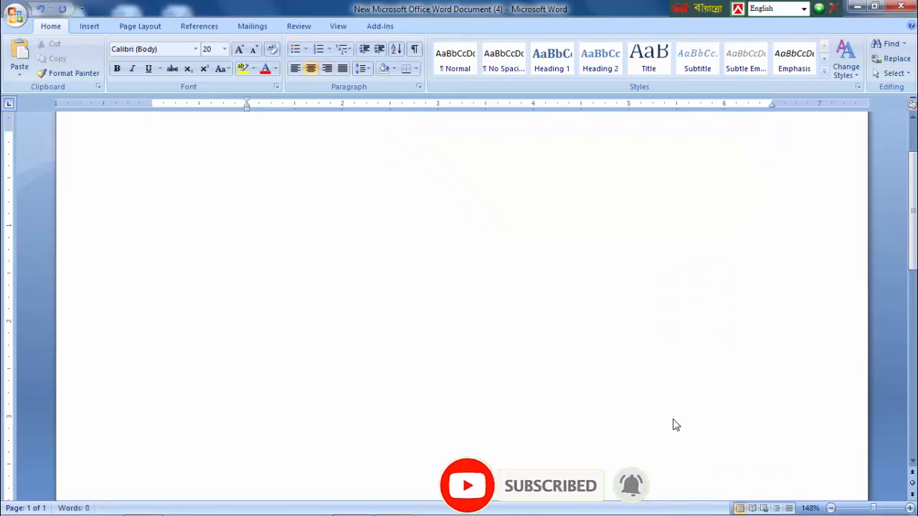
pyautogui.click(295, 68)
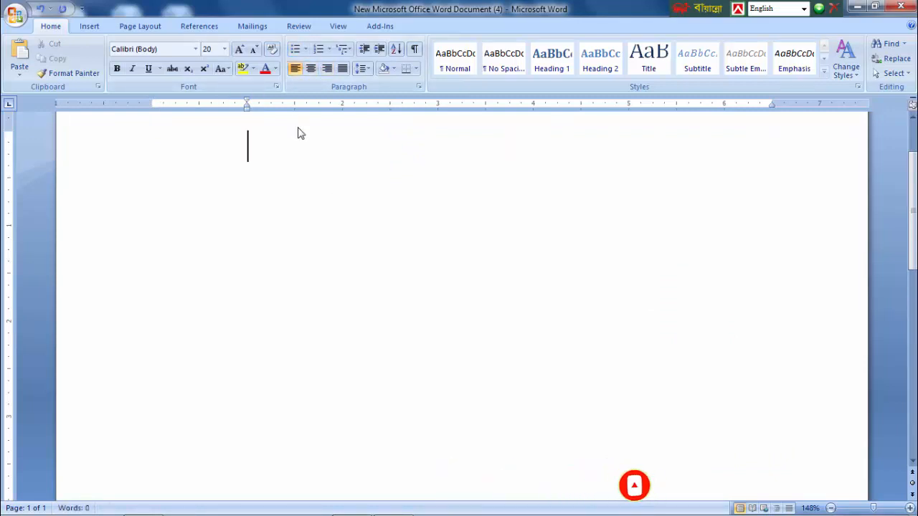
# Step: Enter the sentence "dhaka is the capital of bangladesh" in the empty document
pyautogui.write('dhaka is')
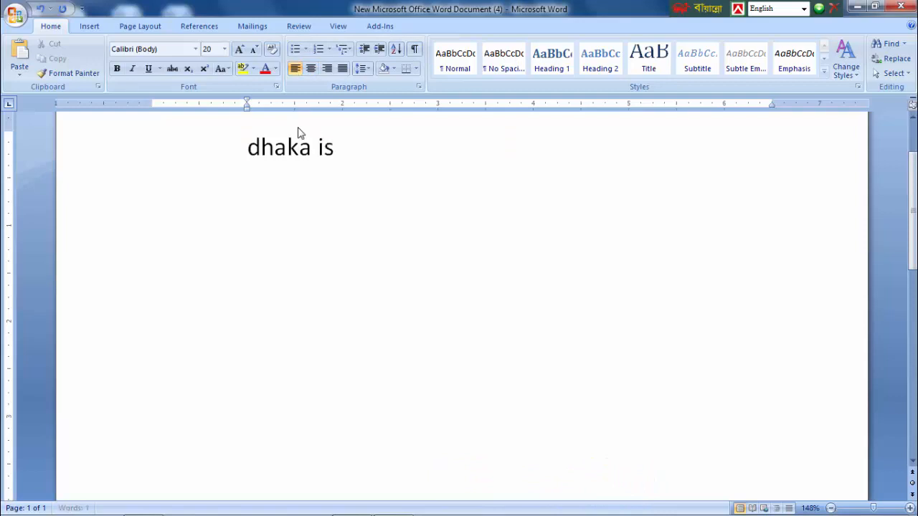
pyautogui.write(' the camp')
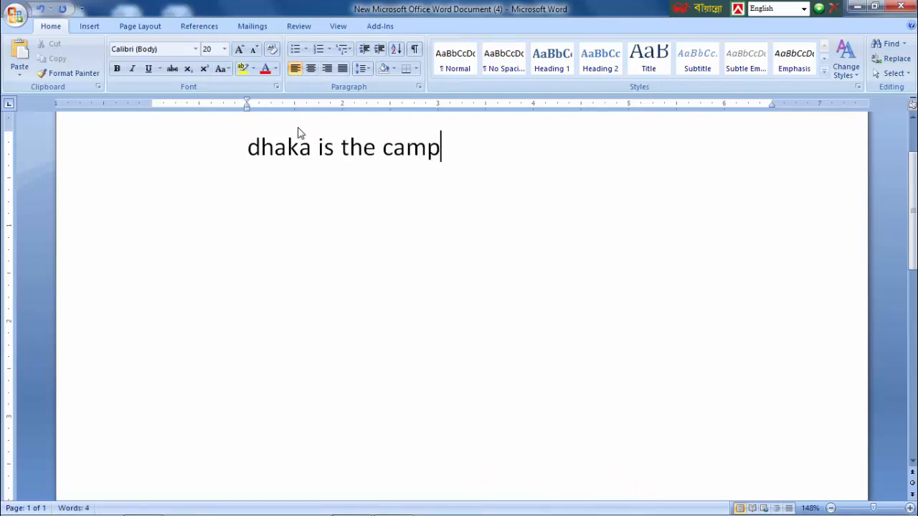
pyautogui.press('BackSpace')
pyautogui.press('BackSpace')
pyautogui.write('pital o')
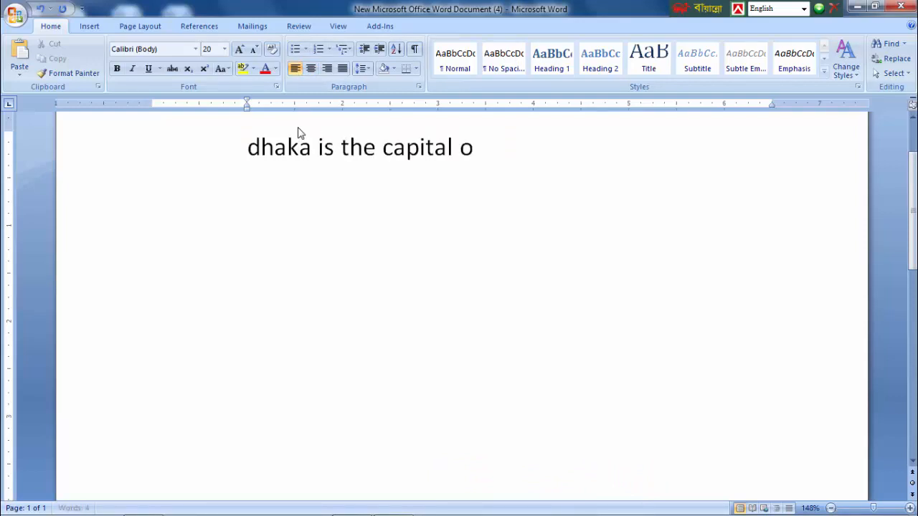
pyautogui.write('f bangladesh')
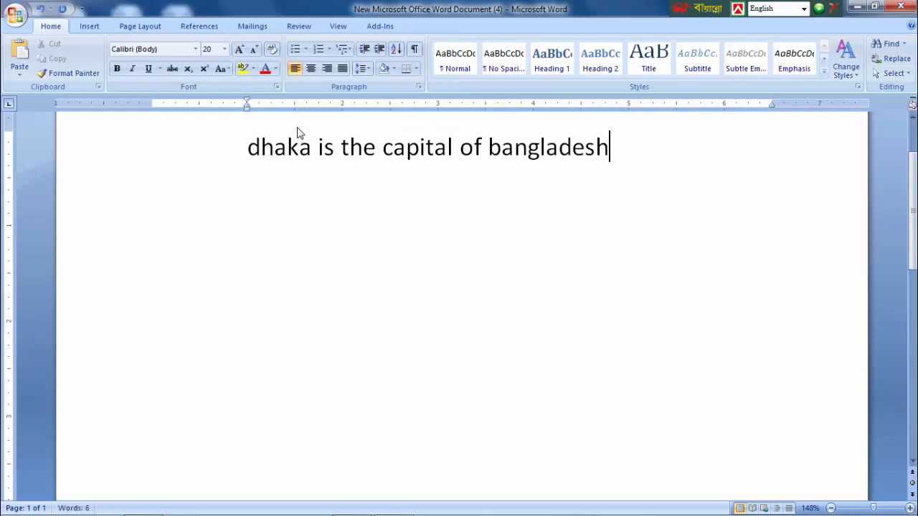
# Step: Reduce the sentence's left indent so that the text starts just inside the left page margin
pyautogui.hotkey('ctrl', 'a')
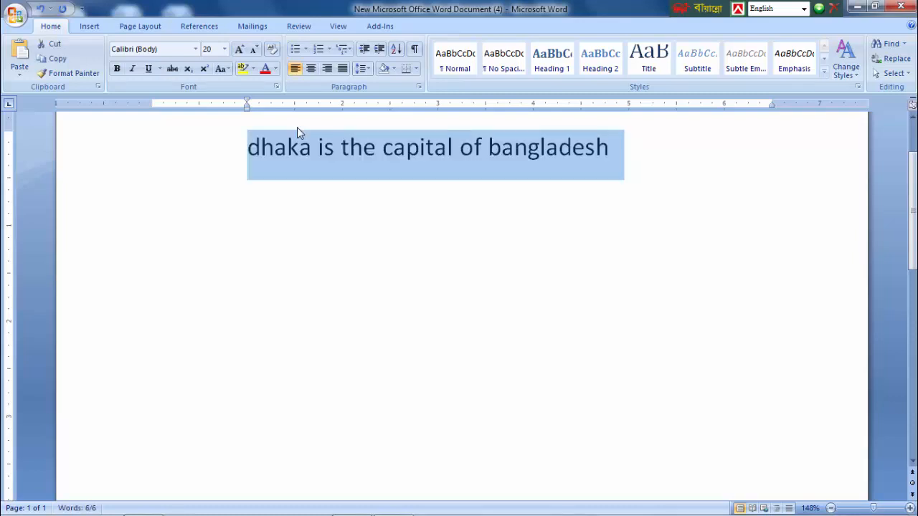
pyautogui.click(280, 173)
pyautogui.moveTo(248, 100)
pyautogui.mouseDown()
pyautogui.moveTo(162, 97)
pyautogui.moveTo(247, 109)
pyautogui.moveTo(170, 112)
pyautogui.mouseUp()
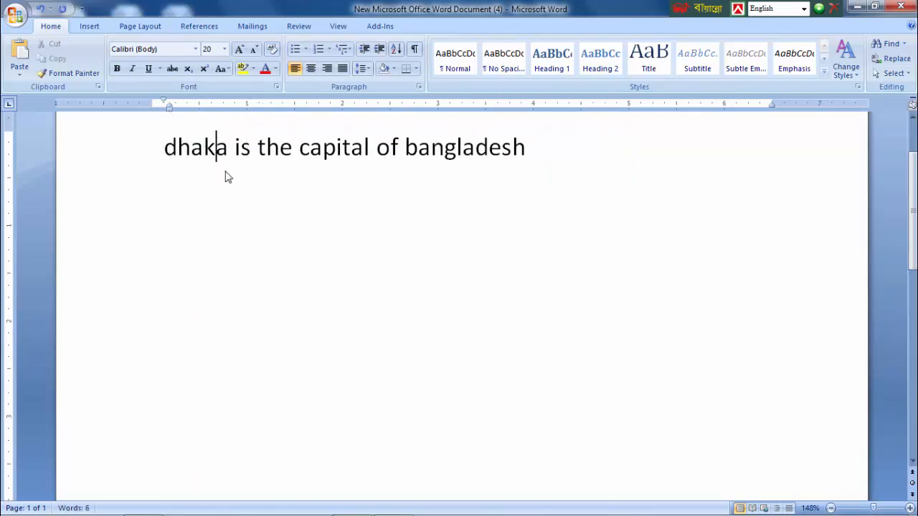
# Step: Copy the sentence, add a comma after it and paste four copies behind it
pyautogui.click(66, 161)
pyautogui.hotkey('ctrl', 'c')
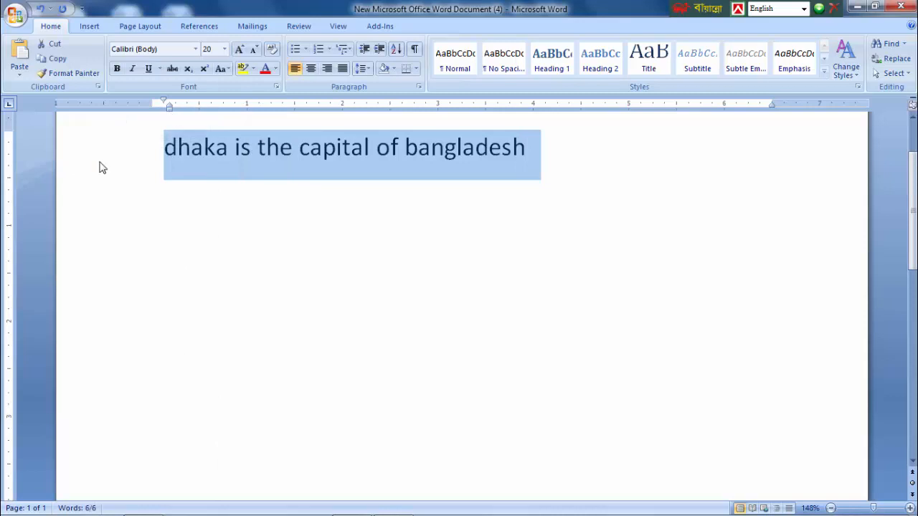
pyautogui.click(566, 157)
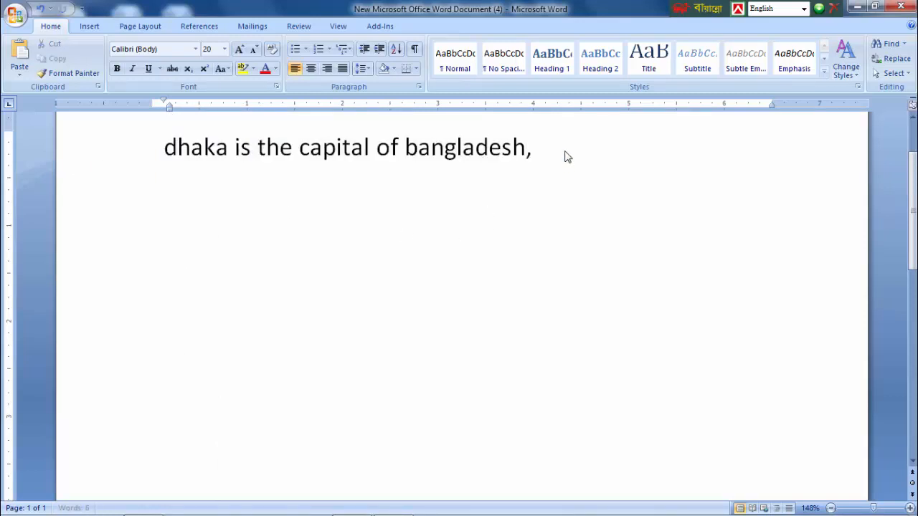
pyautogui.hotkey('ctrl', 'v')
pyautogui.hotkey('ctrl', 'v')
pyautogui.hotkey('ctrl', 'v')
pyautogui.hotkey('ctrl', 'v')
# Step: Remove the paragraph breaks between the pasted sentences to join them into one continuous paragraph
pyautogui.click(382, 199)
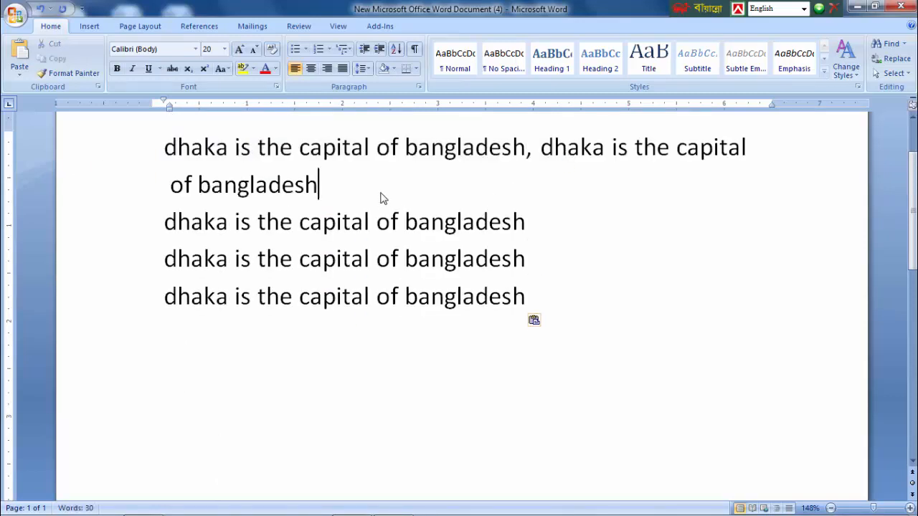
pyautogui.press('Delete')
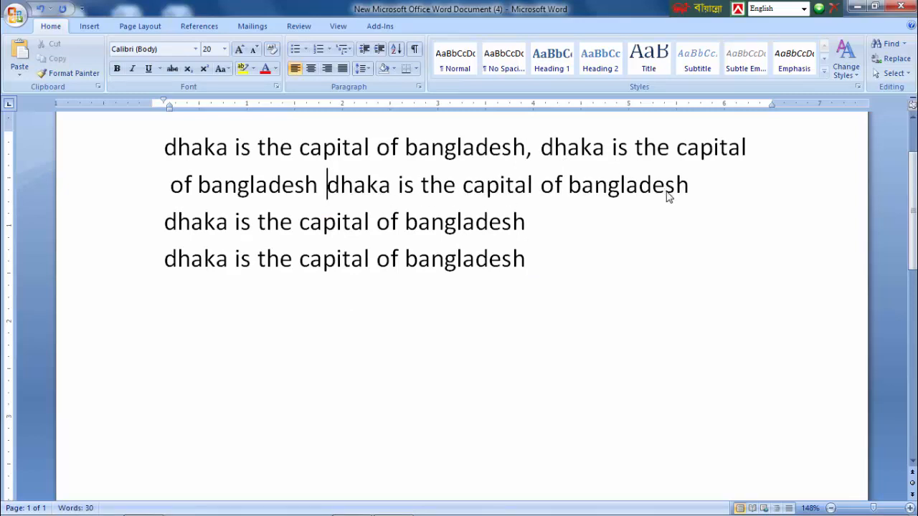
pyautogui.click(706, 205)
pyautogui.press('Delete')
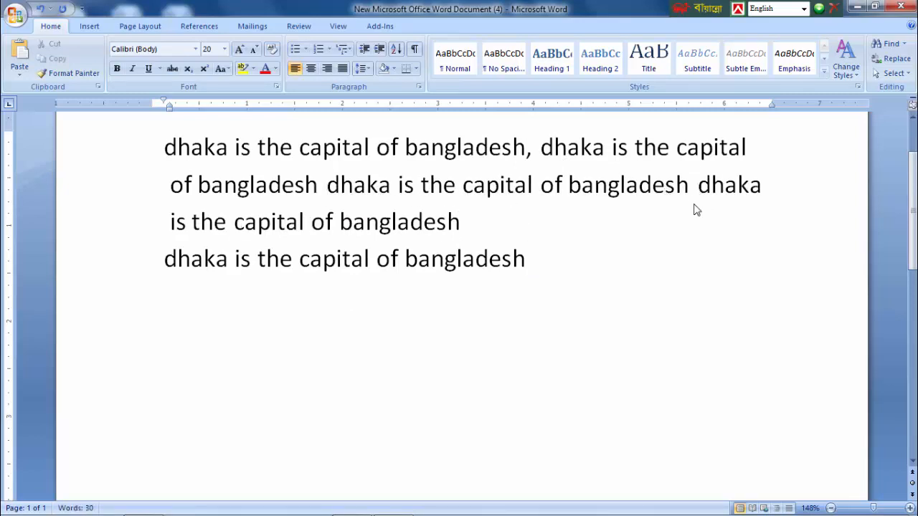
pyautogui.press('Delete')
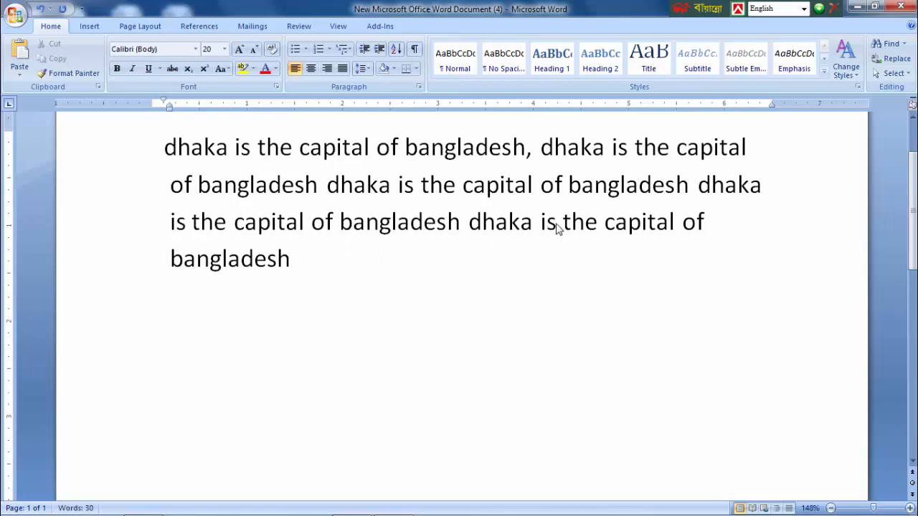
# Step: Copy the whole paragraph and paste it at its end to double the text
pyautogui.moveTo(299, 264); pyautogui.dragTo(158, 154)
pyautogui.hotkey('ctrl', 'c')
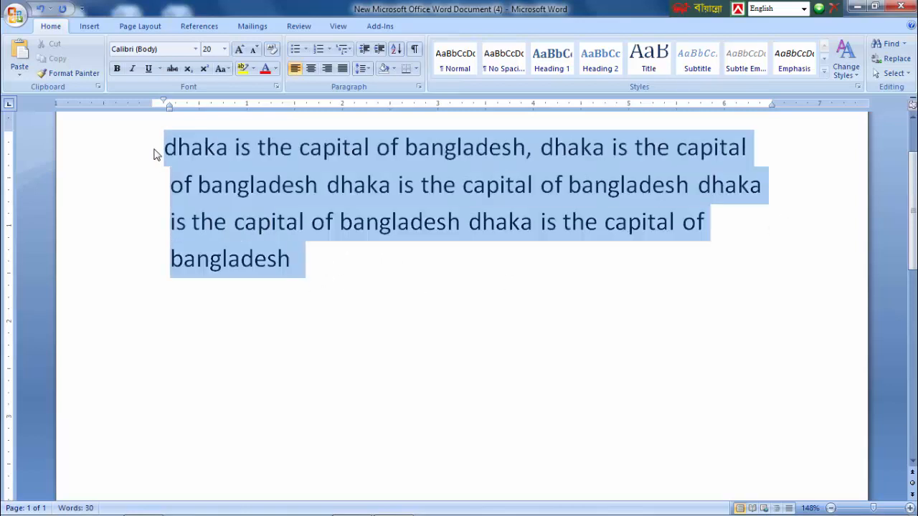
pyautogui.click(327, 271)
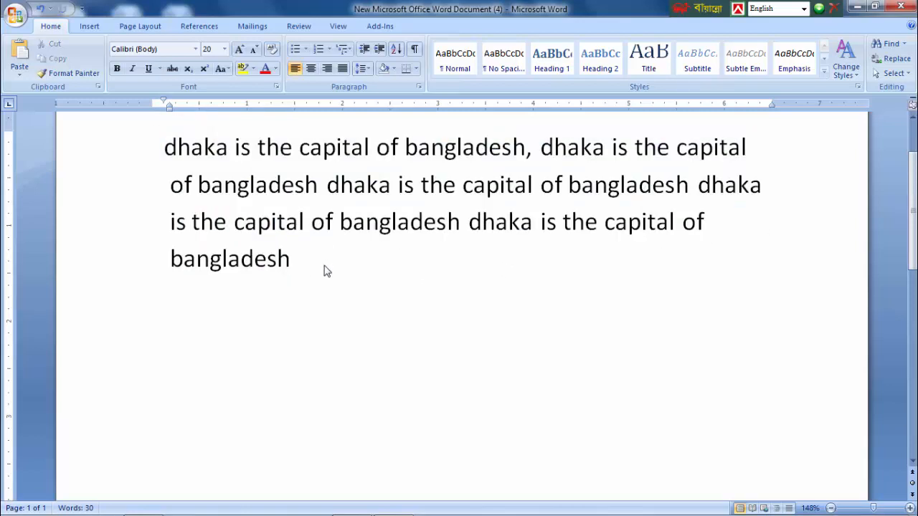
pyautogui.hotkey('ctrl', 'v')
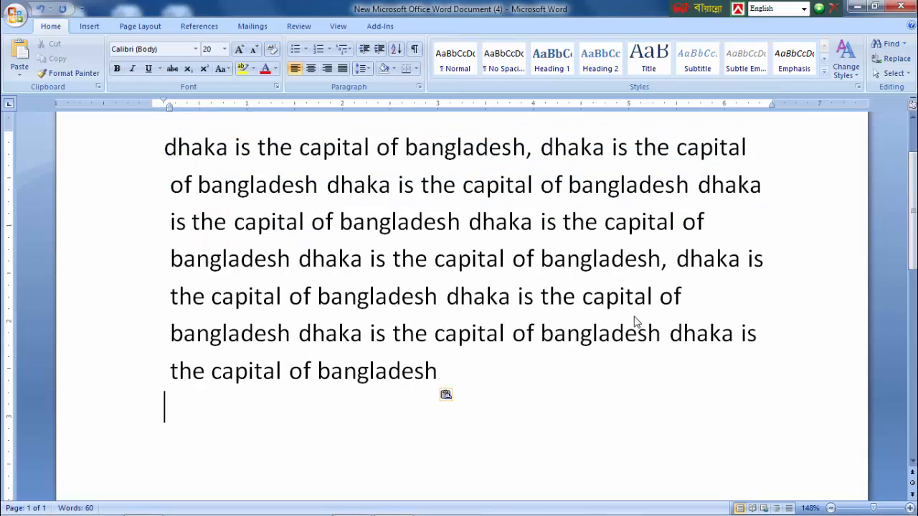
# Step: Justify the multi-line paragraph to both margins
pyautogui.moveTo(459, 377); pyautogui.dragTo(129, 163)
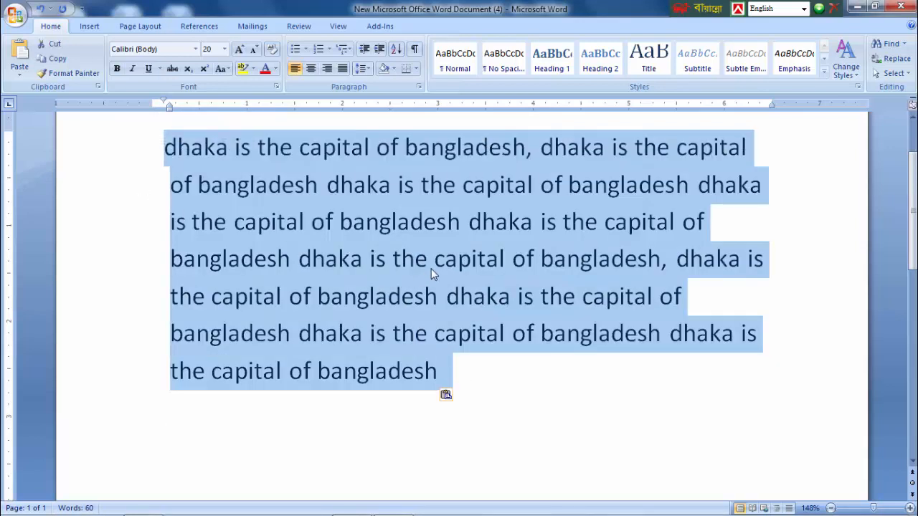
pyautogui.click(434, 332)
pyautogui.click(423, 222)
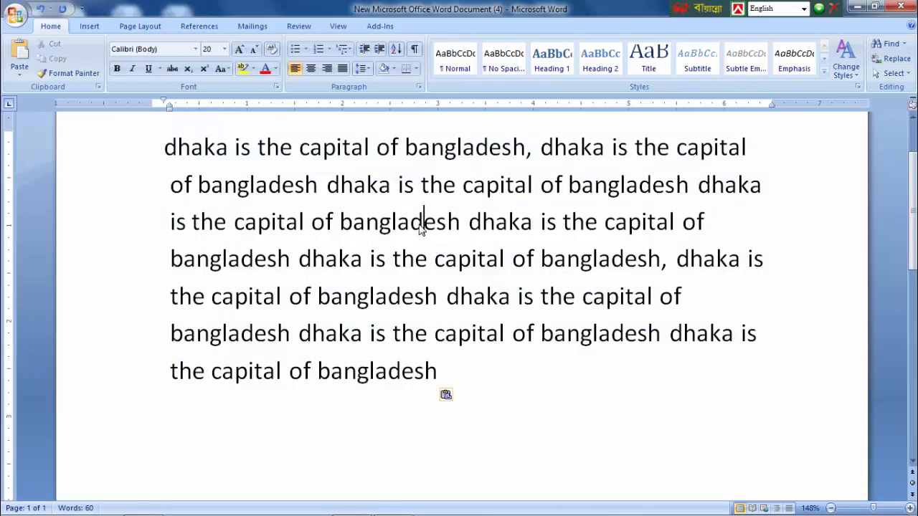
pyautogui.click(342, 68)
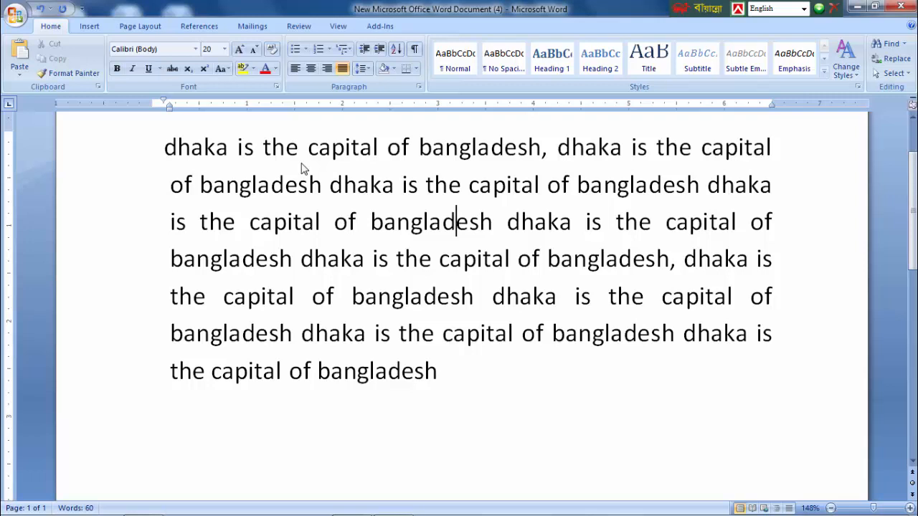
# Step: Try centered, right and left alignment on the paragraph, and return it to justified
pyautogui.click(456, 222)
pyautogui.click(311, 69)
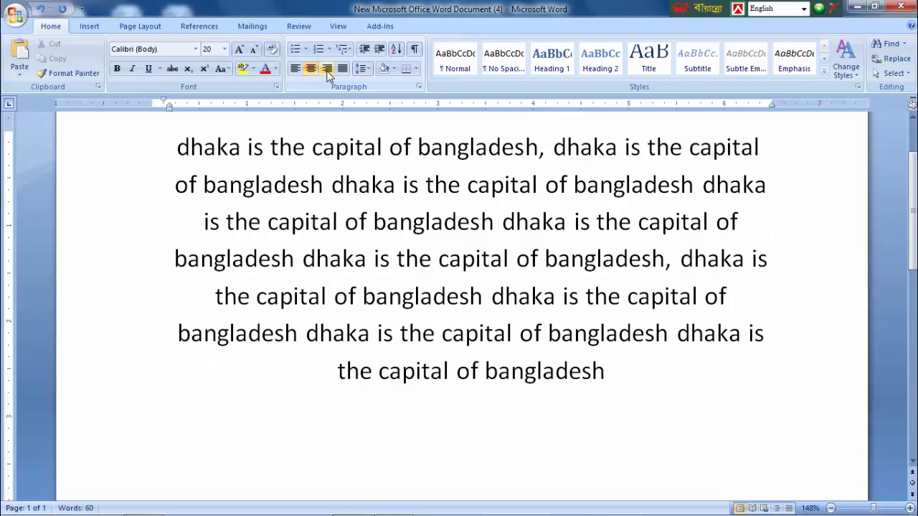
pyautogui.click(327, 69)
pyautogui.hotkey('ctrl', 'l')
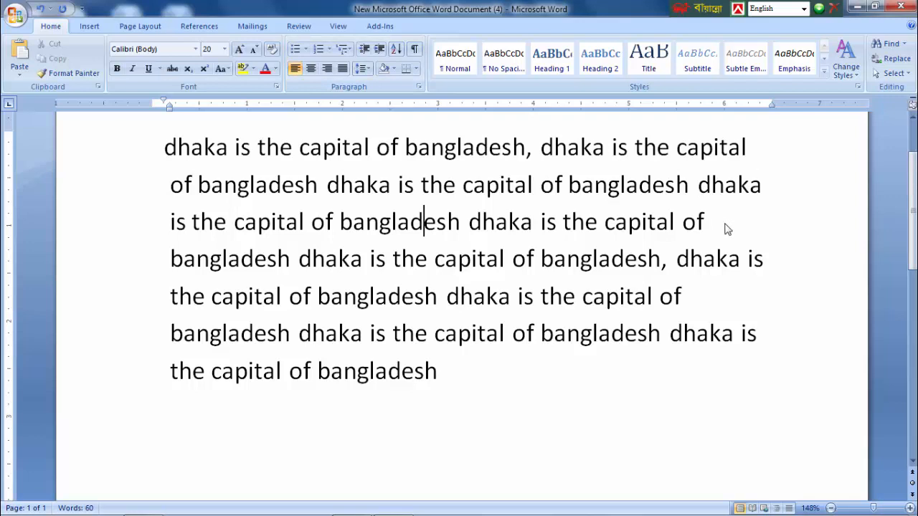
pyautogui.click(371, 300)
pyautogui.click(345, 72)
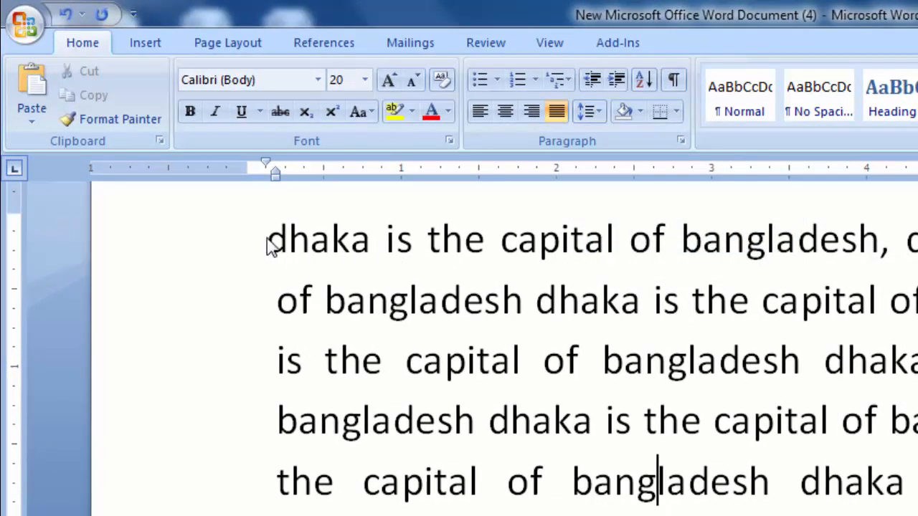
pyautogui.moveTo(271, 246); pyautogui.dragTo(289, 259)
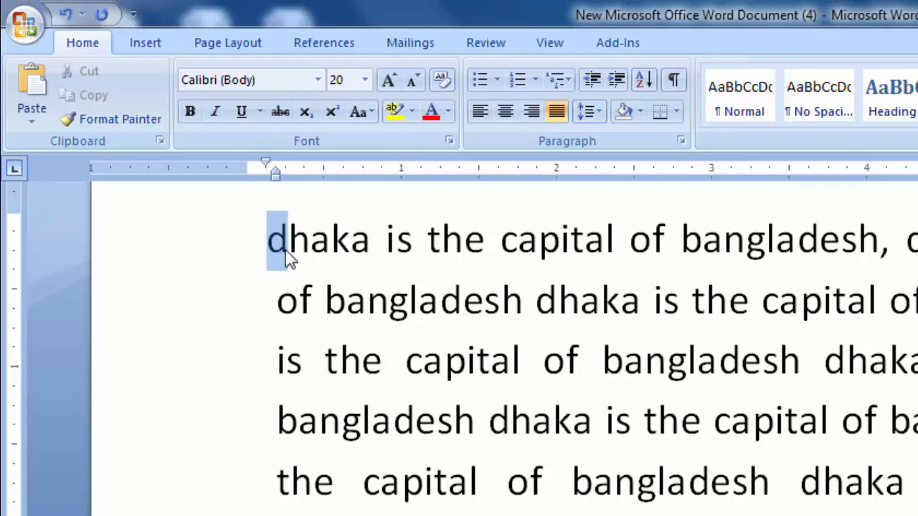
pyautogui.click(280, 304)
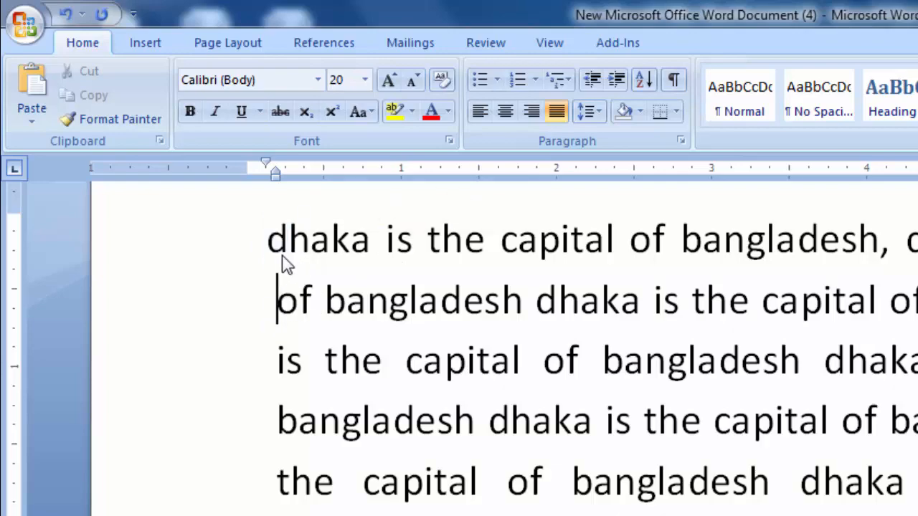
pyautogui.moveTo(260, 244); pyautogui.dragTo(312, 305)
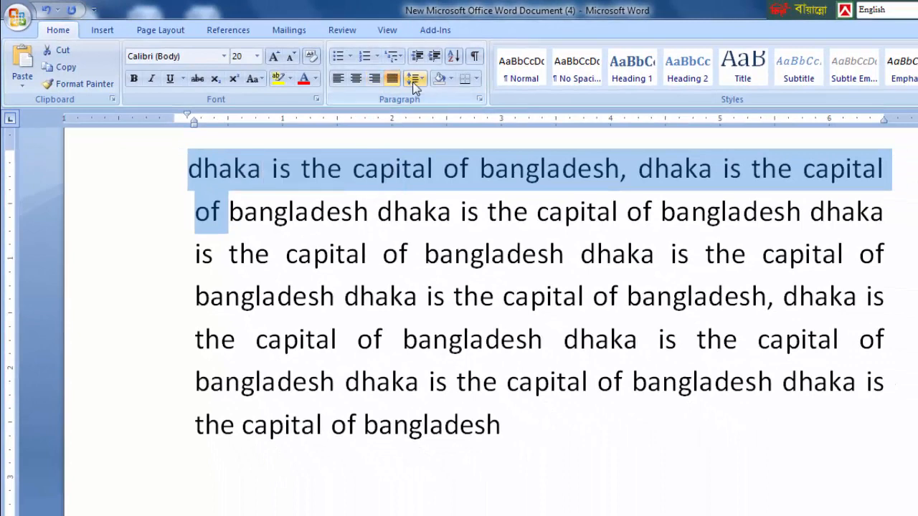
pyautogui.click(291, 229)
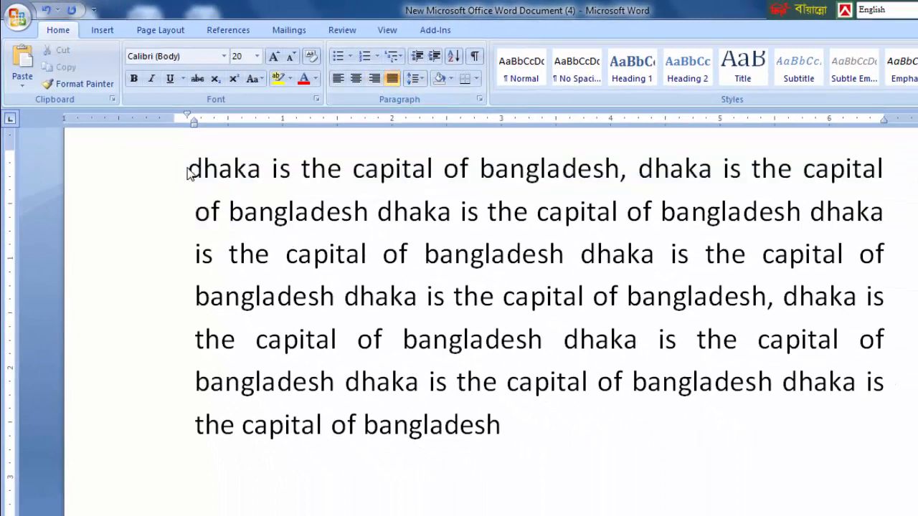
# Step: Select the whole paragraph and set its line spacing to 1.0
pyautogui.moveTo(190, 172); pyautogui.dragTo(514, 432)
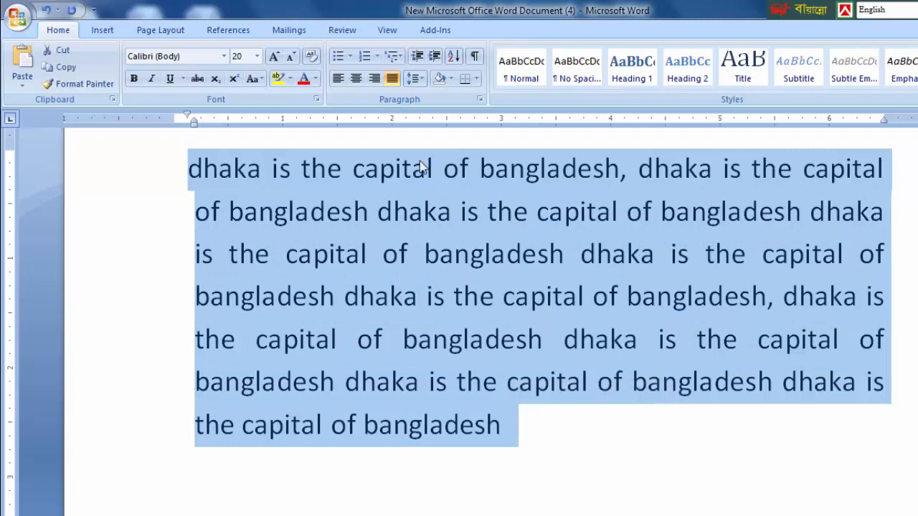
pyautogui.click(421, 79)
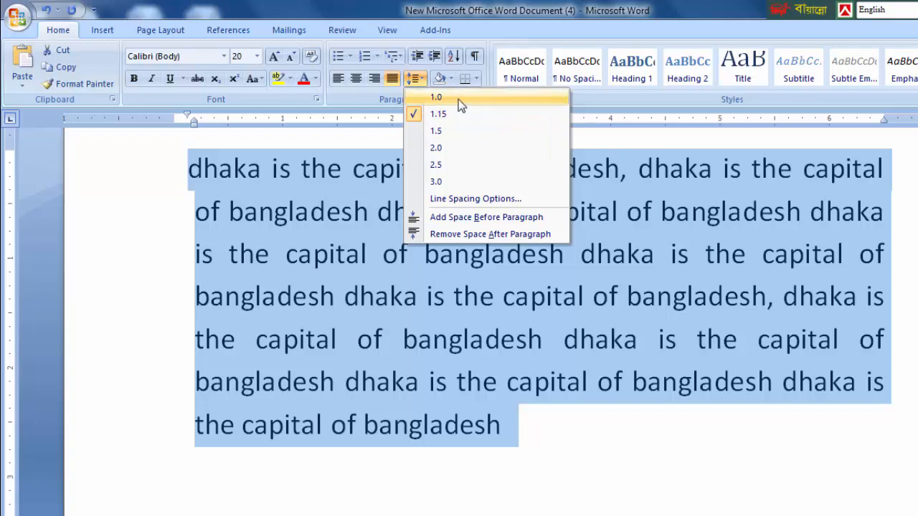
pyautogui.click(451, 96)
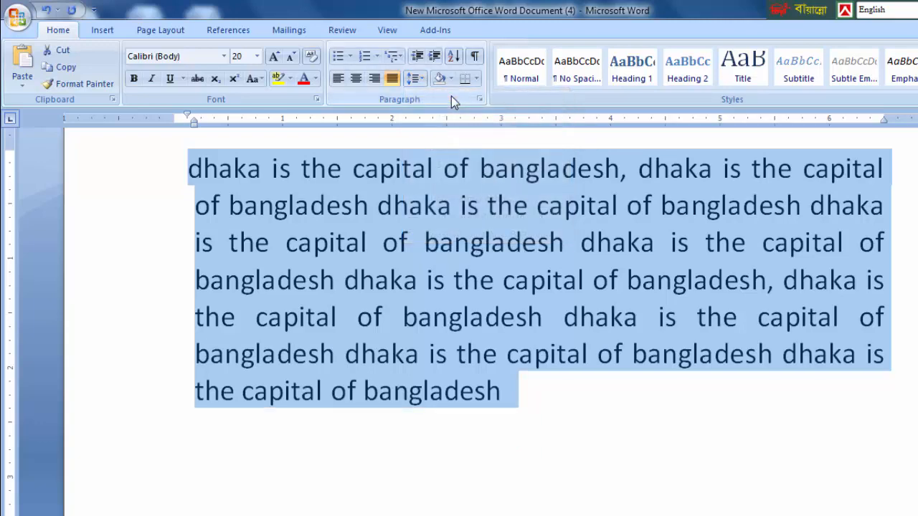
# Step: Widen the selected paragraph's line spacing to 2.5 and review the result down the page
pyautogui.click(416, 79)
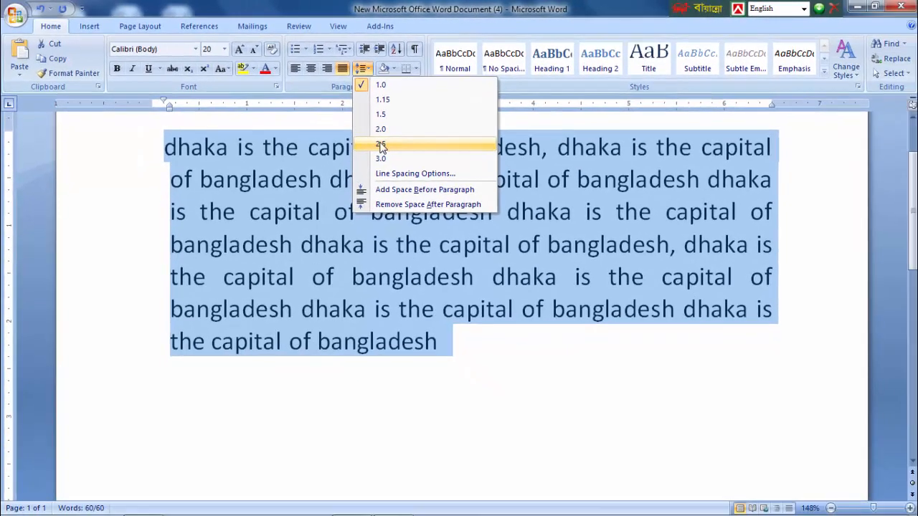
pyautogui.click(434, 163)
pyautogui.scroll(-4, 432, 258)
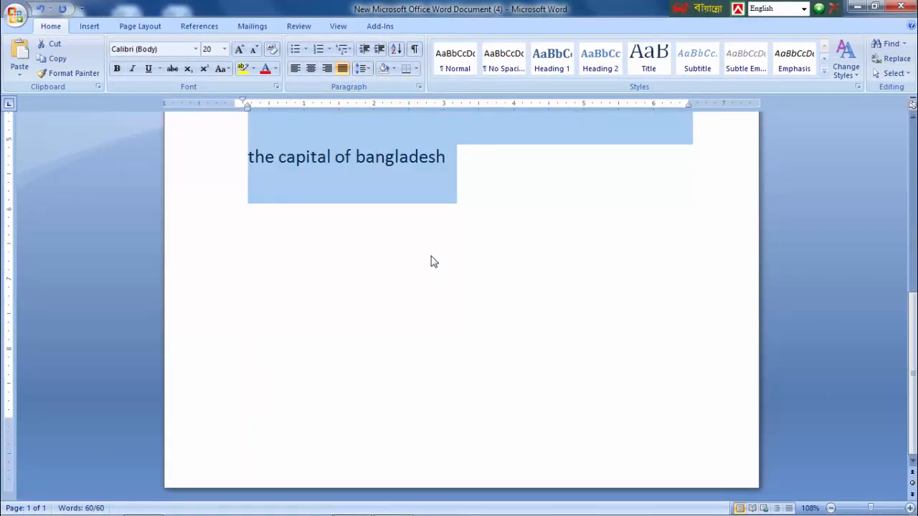
pyautogui.scroll(5, 432, 261)
pyautogui.scroll(2, 433, 261)
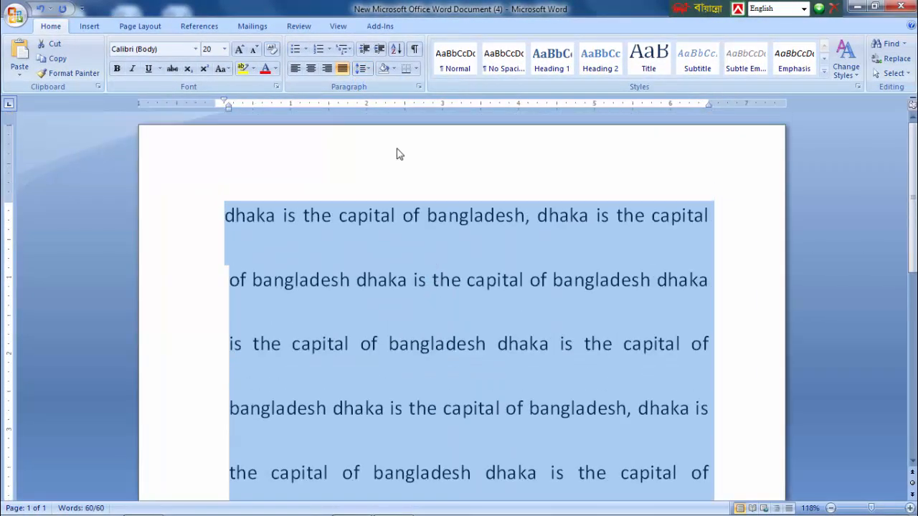
# Step: Try line spacings of 2.0, 1.15 and 1.5 on the paragraph, and return it to 1.15
pyautogui.click(362, 68)
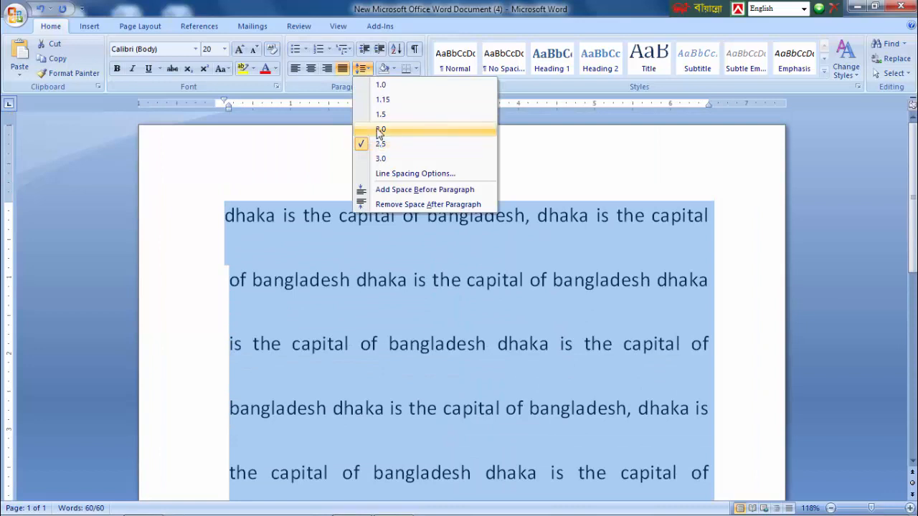
pyautogui.click(380, 129)
pyautogui.click(362, 69)
pyautogui.click(381, 99)
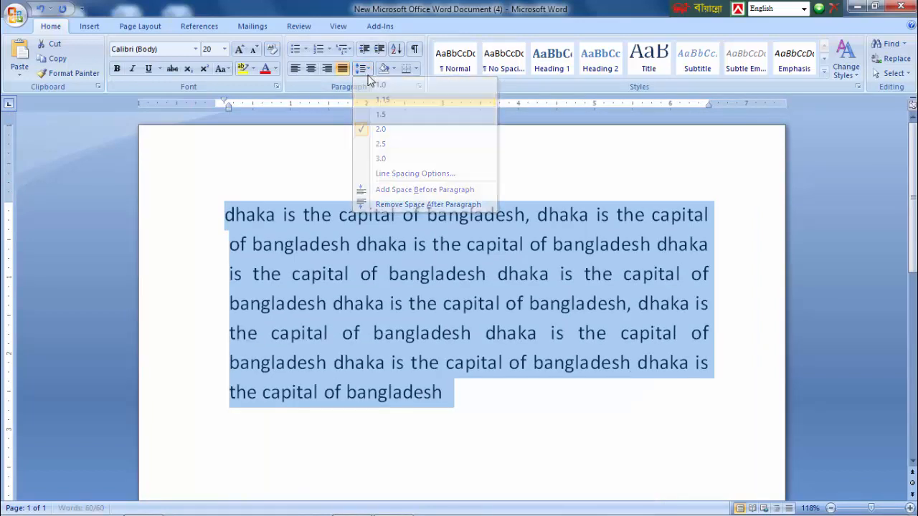
pyautogui.click(364, 70)
pyautogui.click(380, 115)
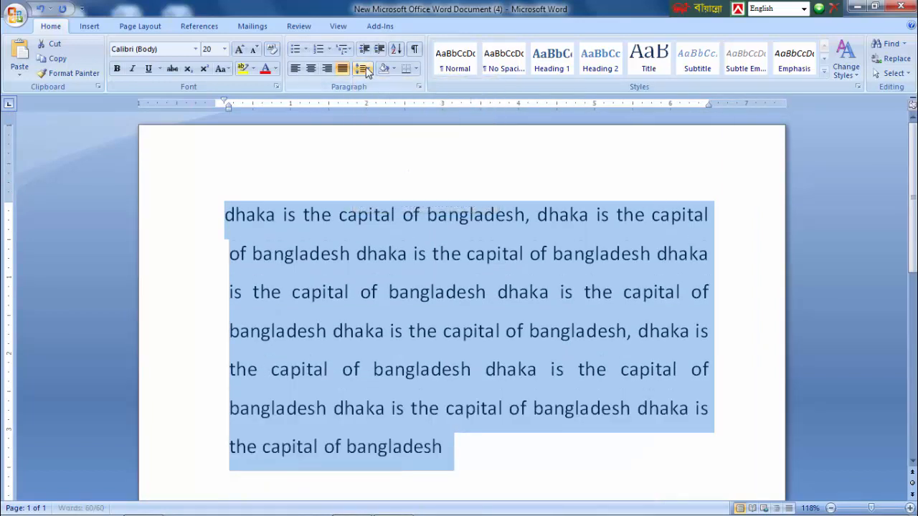
pyautogui.click(364, 69)
pyautogui.click(382, 100)
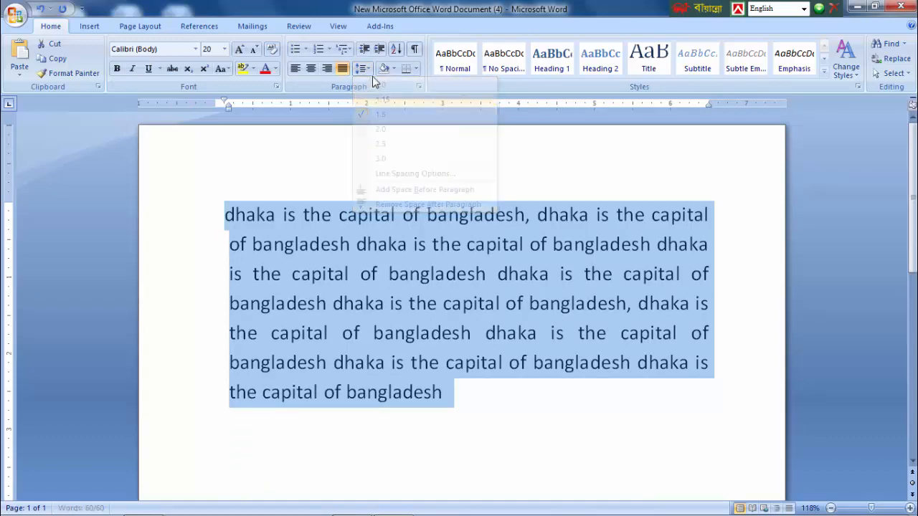
# Step: Set the paragraph's line spacing to a custom multiple of 1 through the line spacing options
pyautogui.click(365, 69)
pyautogui.click(363, 69)
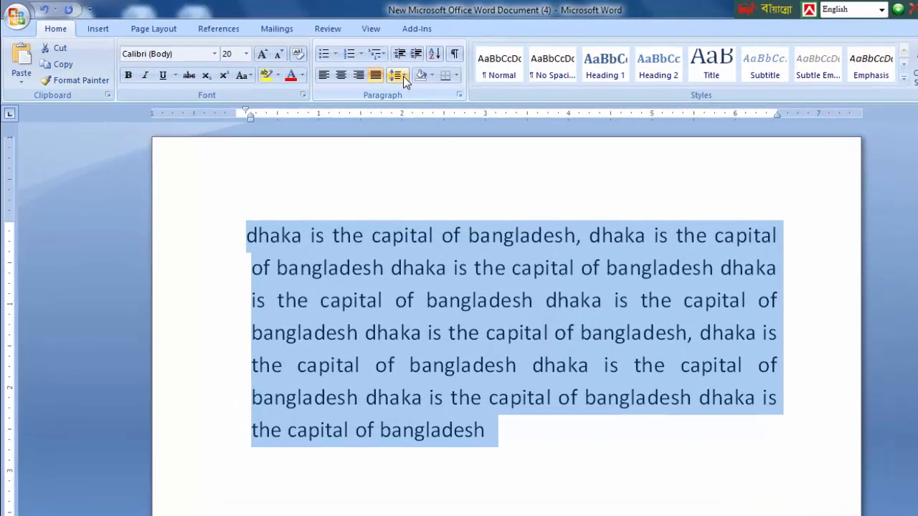
pyautogui.click(363, 69)
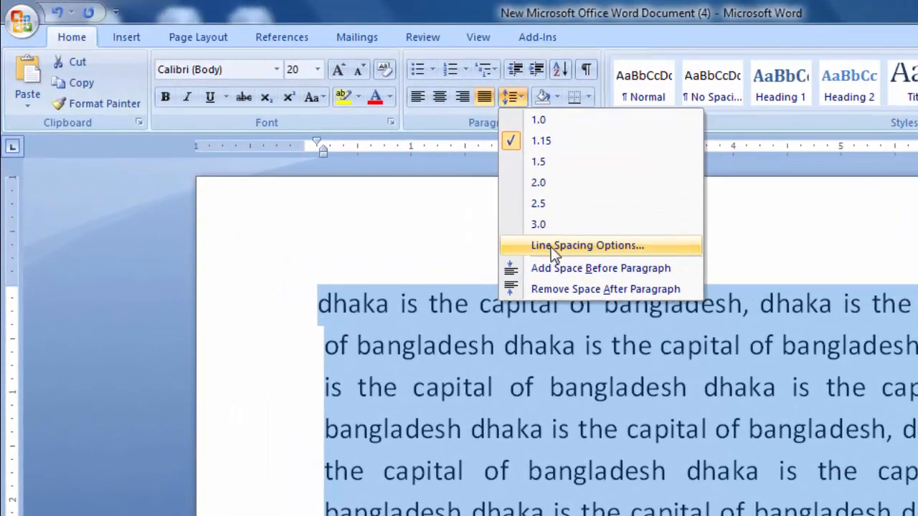
pyautogui.click(551, 246)
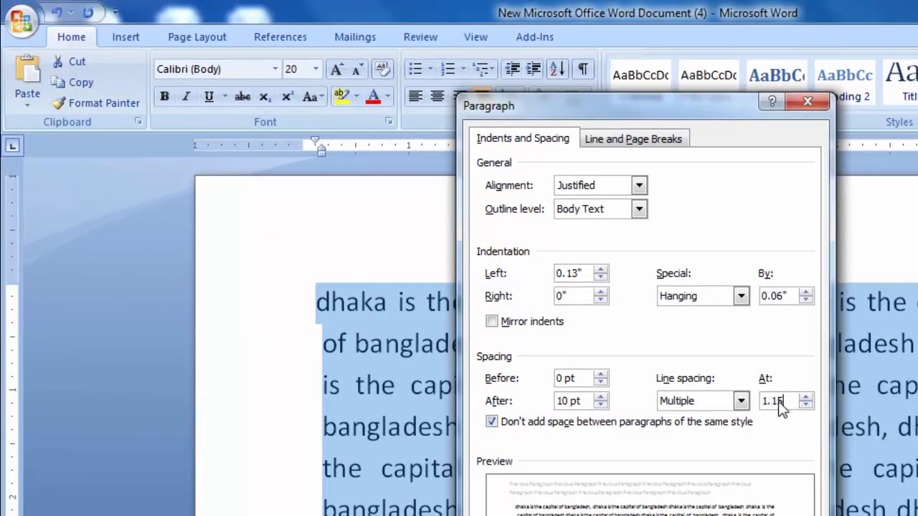
pyautogui.doubleClick(782, 403)
pyautogui.write('1')
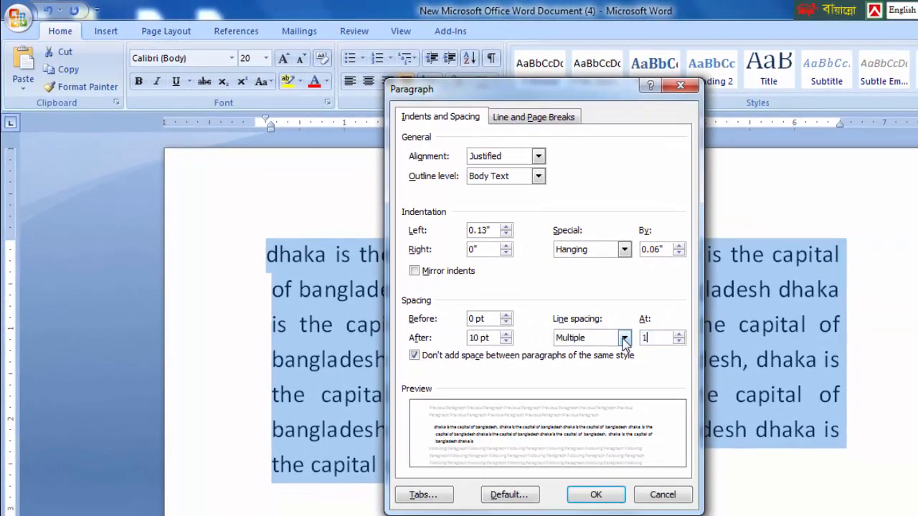
pyautogui.click(607, 497)
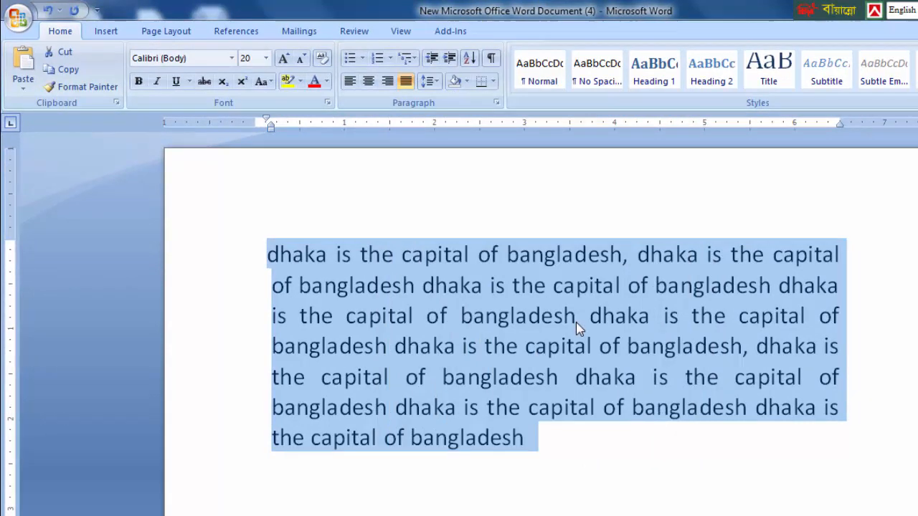
# Step: Add space before the paragraph and set its line spacing to a custom multiple of .95
pyautogui.click(428, 81)
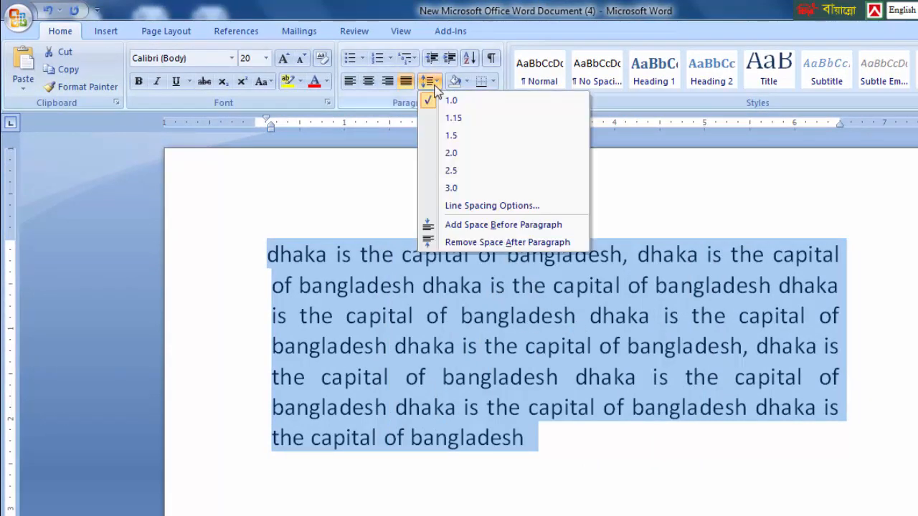
pyautogui.click(475, 225)
pyautogui.click(438, 83)
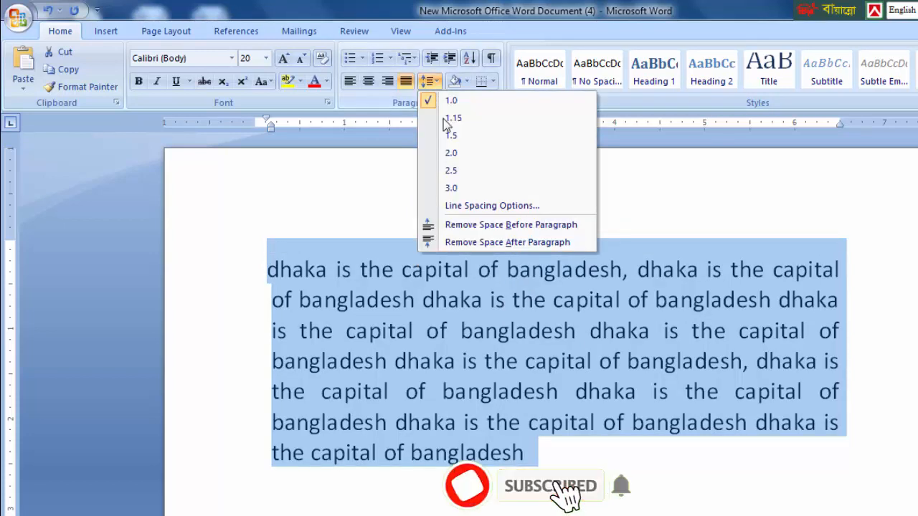
pyautogui.click(480, 206)
pyautogui.click(665, 340)
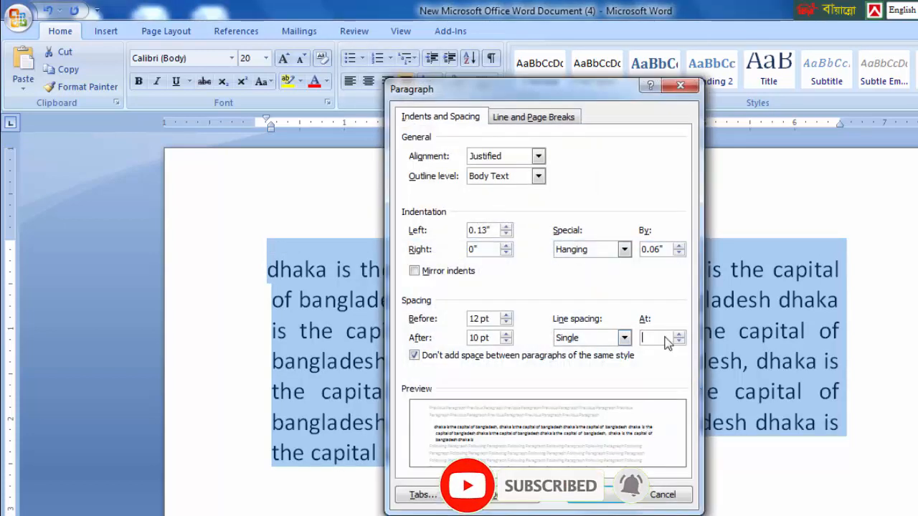
pyautogui.write('.95')
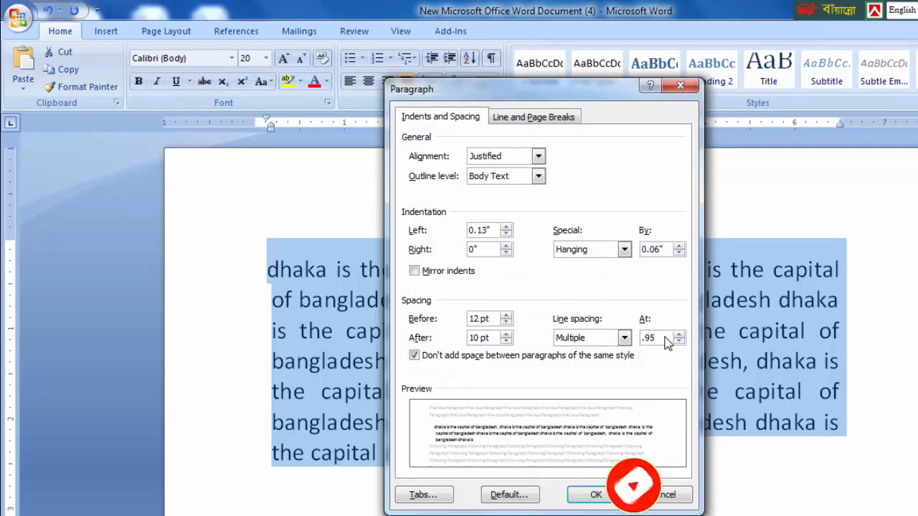
pyautogui.click(616, 494)
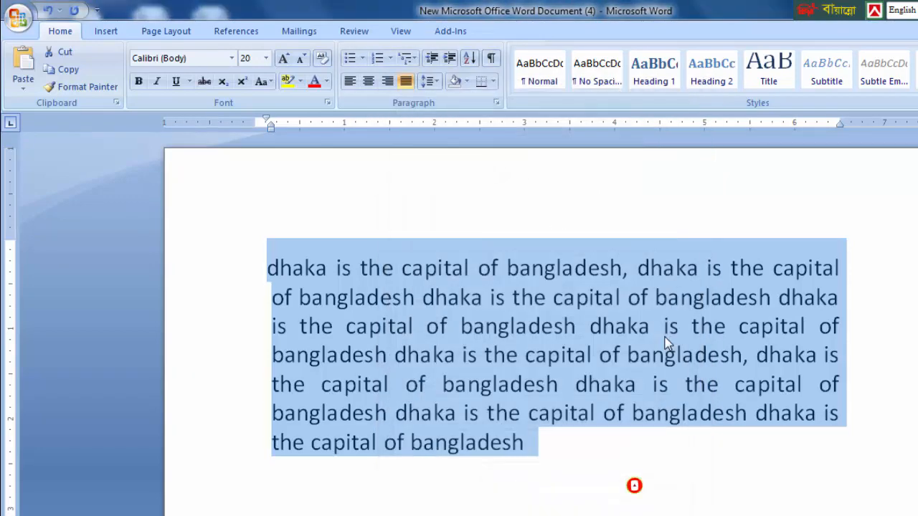
# Step: Reduce the paragraph's custom line spacing multiple to a much smaller value so the lines crowd together
pyautogui.click(429, 81)
pyautogui.click(470, 208)
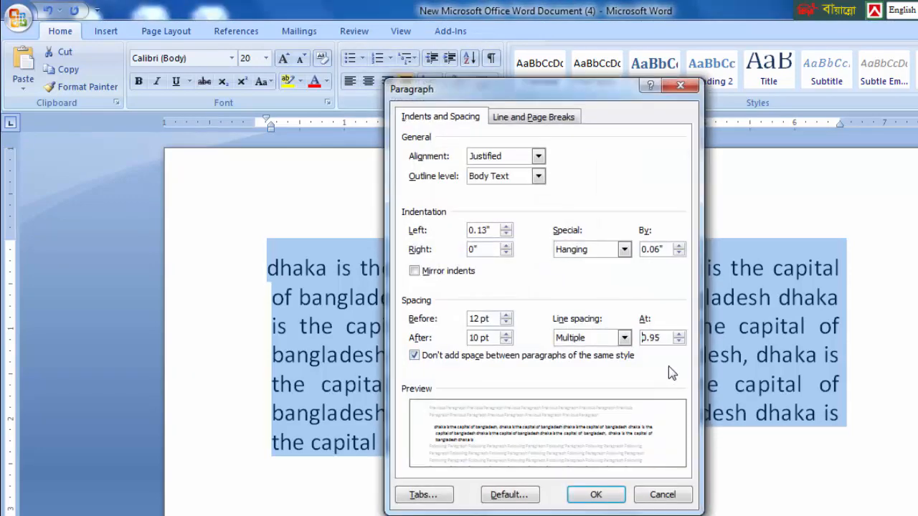
pyautogui.moveTo(665, 346); pyautogui.dragTo(649, 339)
pyautogui.press('Return')
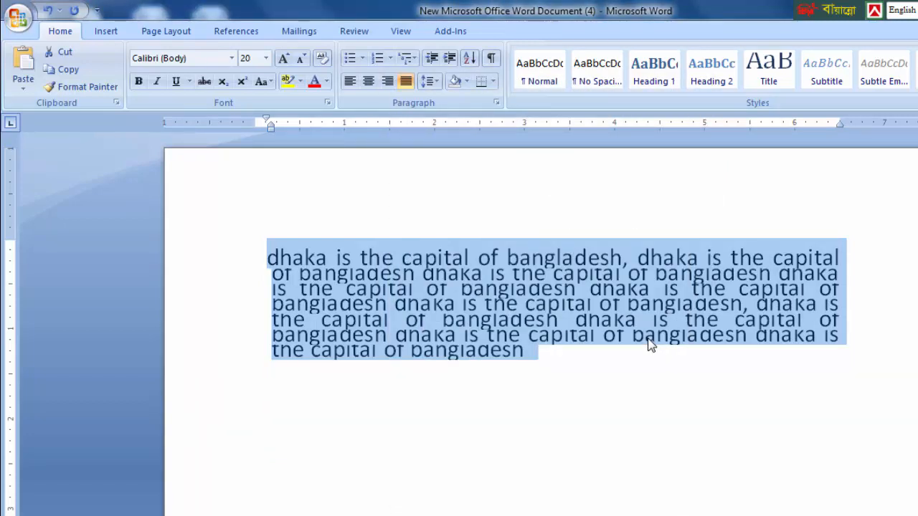
# Step: Reset the paragraph's line spacing to the 1.0 preset and deselect the text
pyautogui.click(430, 81)
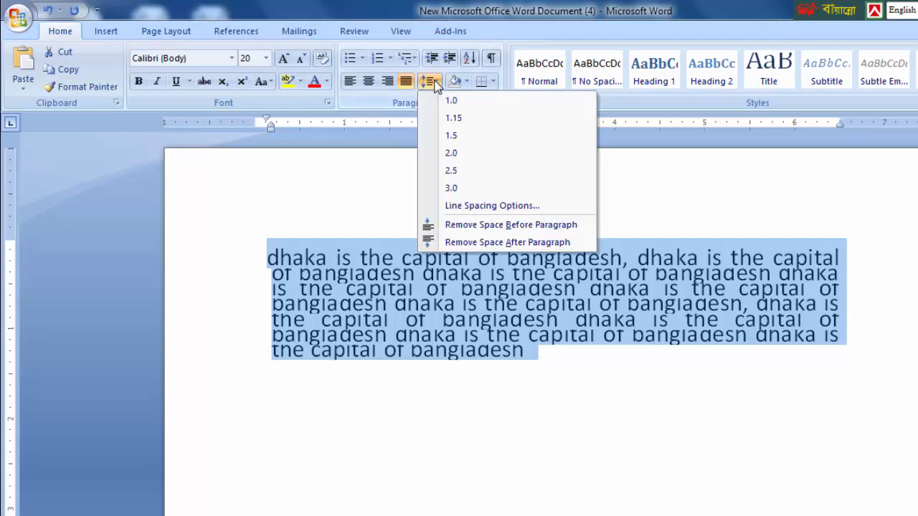
pyautogui.click(456, 101)
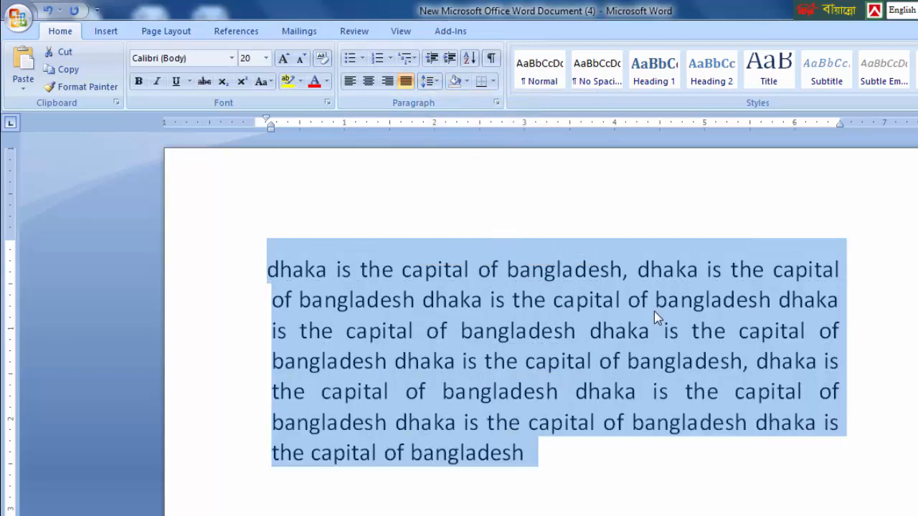
pyautogui.click(579, 300)
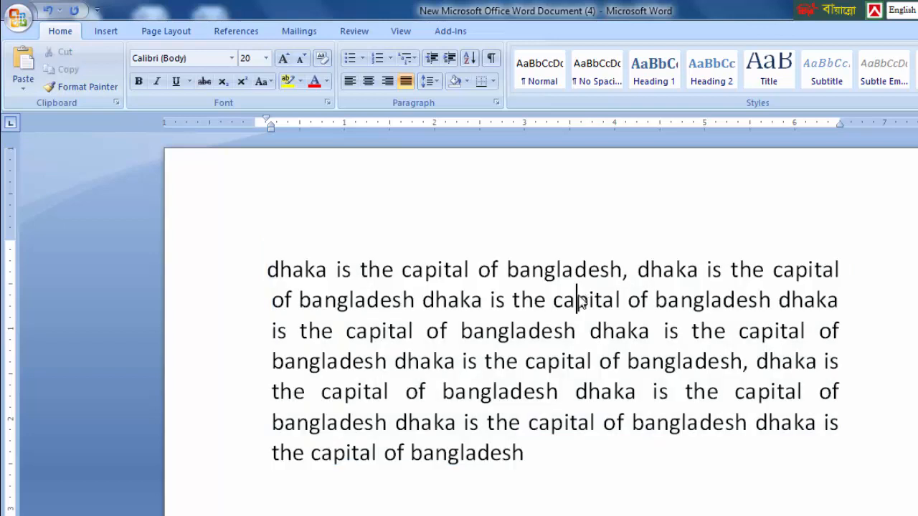
# Step: Apply standard yellow shading behind the whole paragraph
pyautogui.click(466, 81)
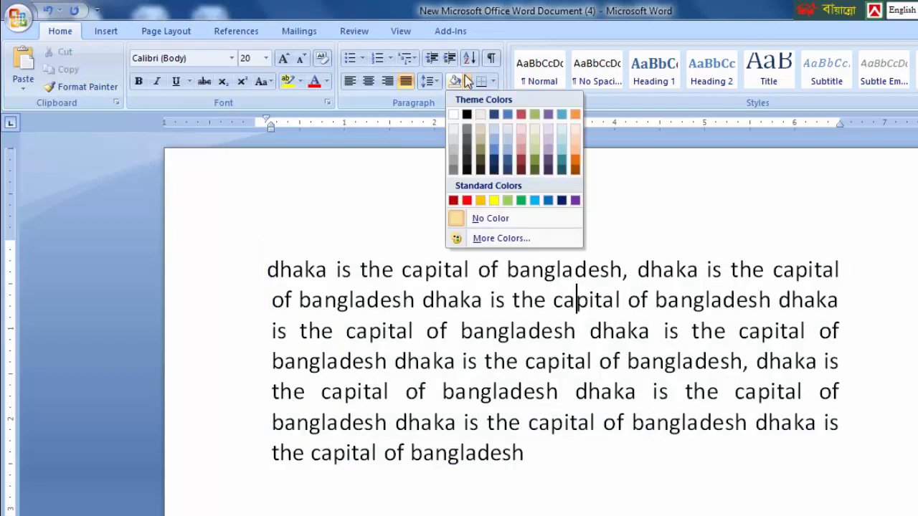
pyautogui.click(311, 198)
pyautogui.click(270, 272)
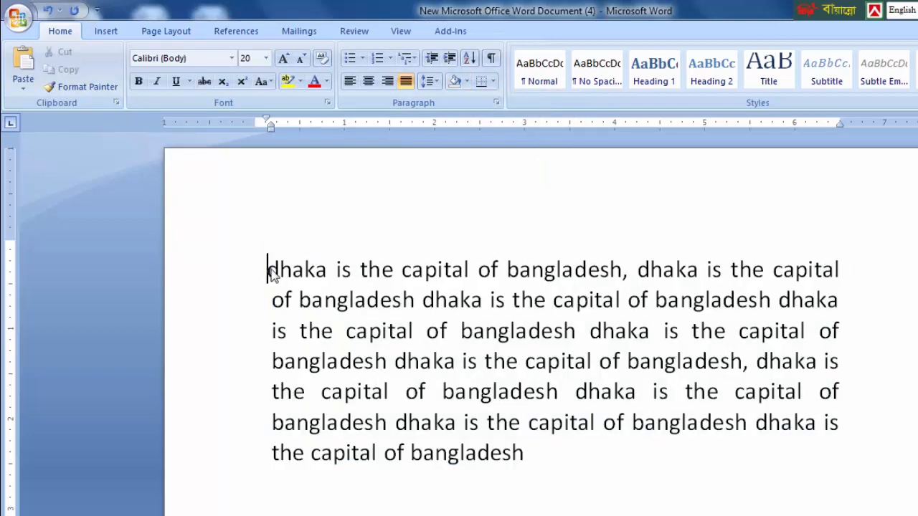
pyautogui.moveTo(269, 272); pyautogui.dragTo(742, 457)
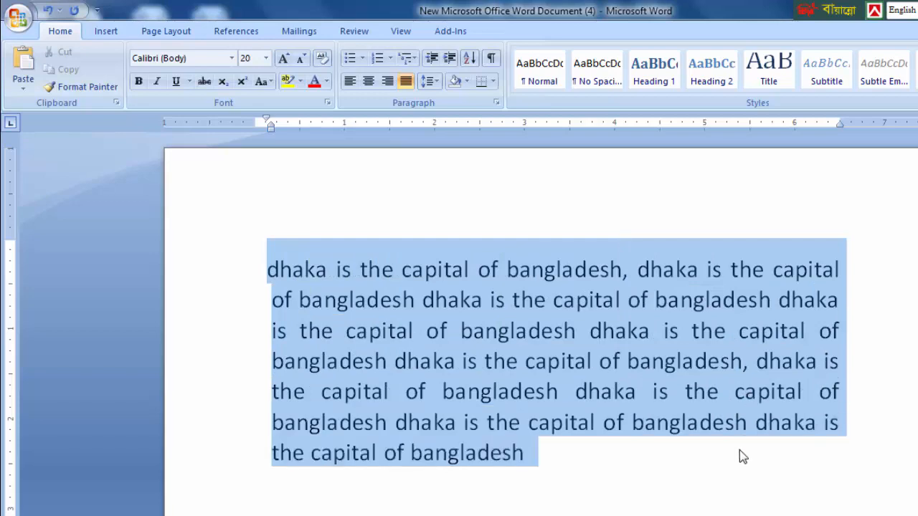
pyautogui.click(467, 81)
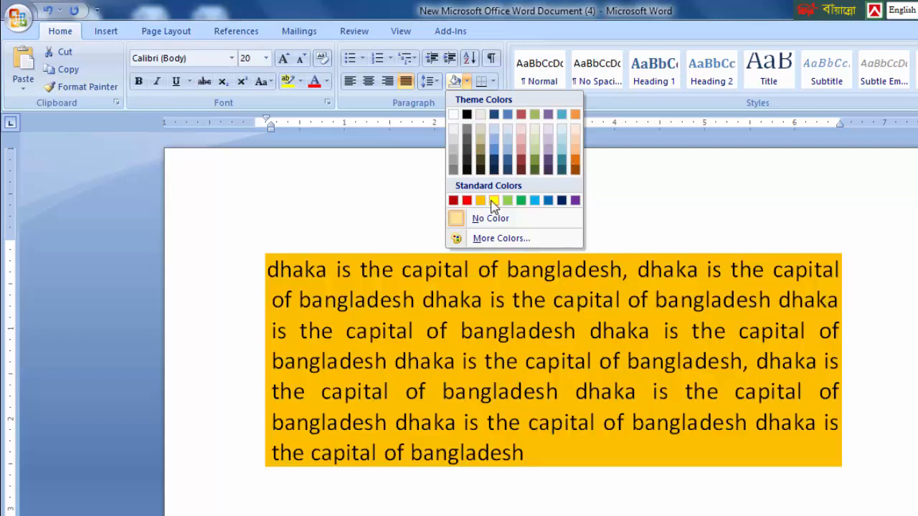
pyautogui.click(494, 201)
pyautogui.click(600, 393)
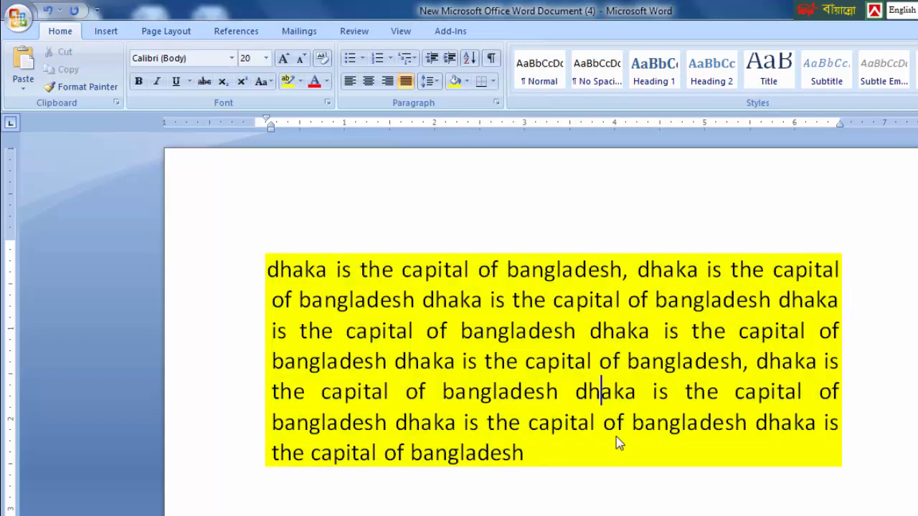
pyautogui.moveTo(537, 460); pyautogui.dragTo(286, 282)
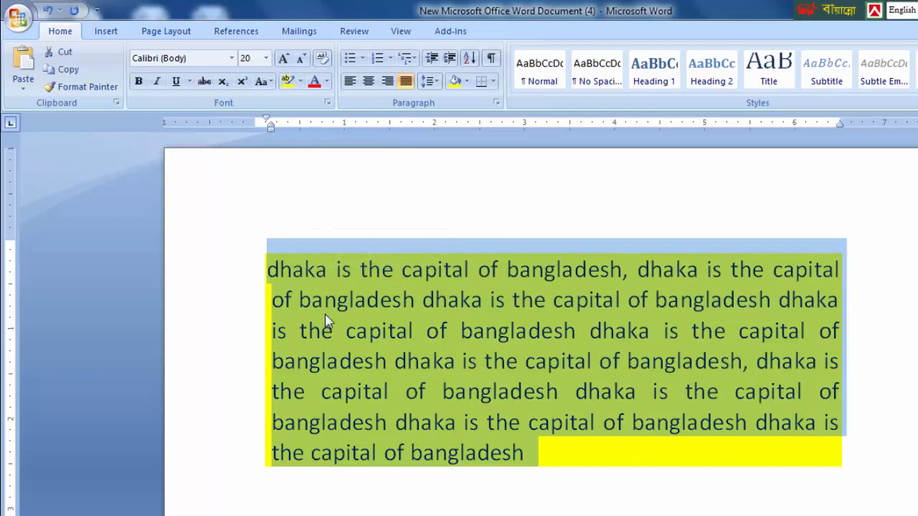
pyautogui.click(325, 316)
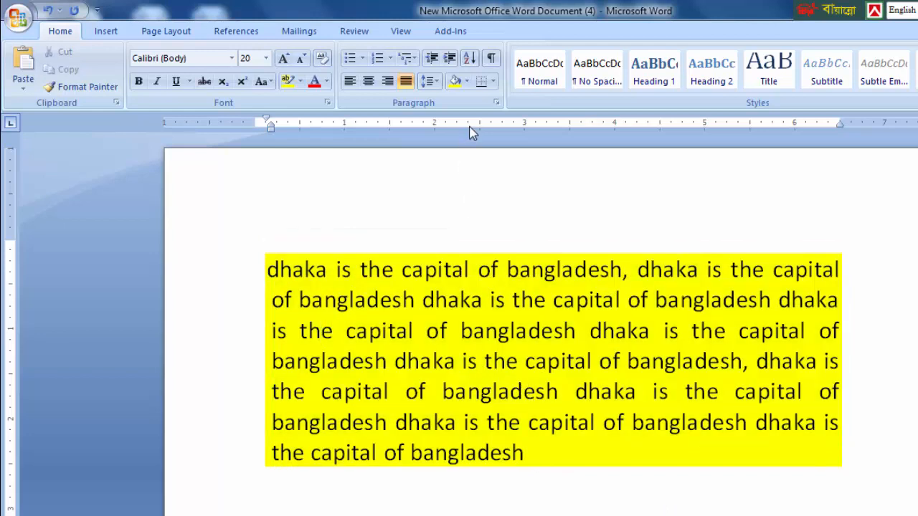
pyautogui.click(494, 81)
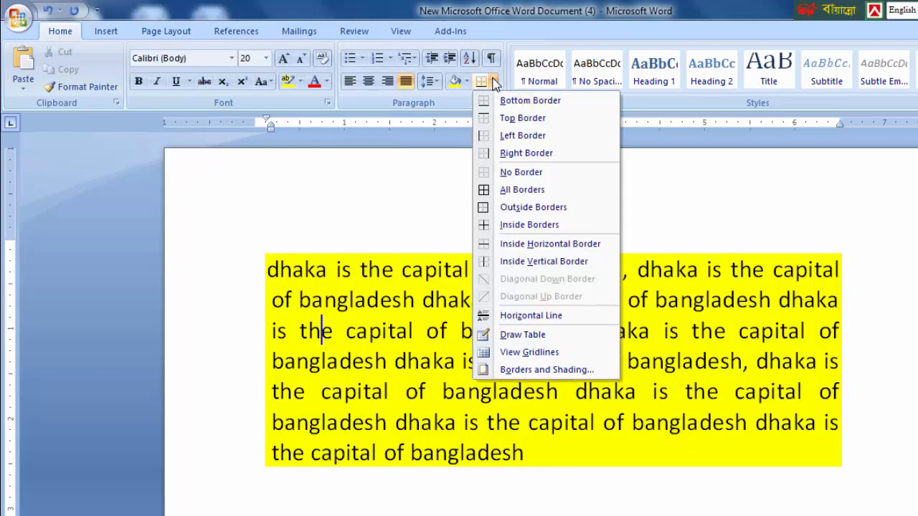
pyautogui.click(375, 361)
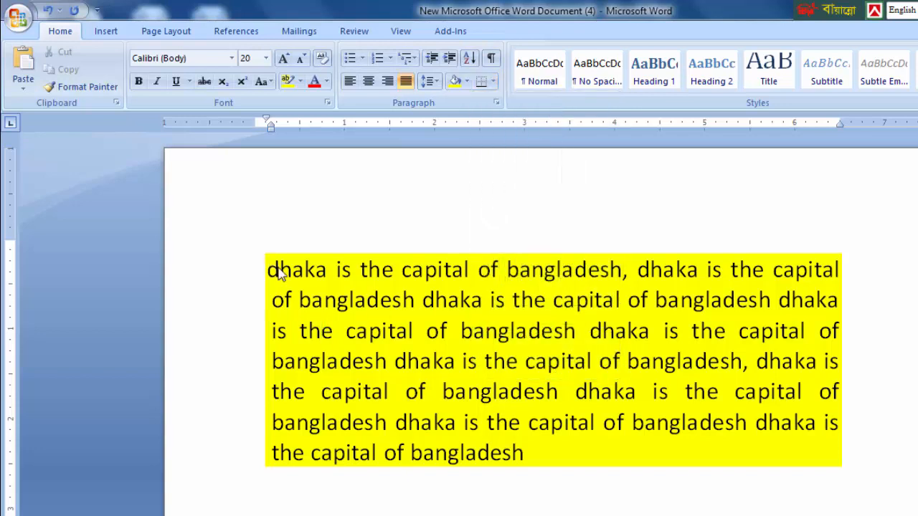
# Step: Apply All Borders to the yellow-shaded paragraph
pyautogui.moveTo(267, 269); pyautogui.dragTo(420, 300)
pyautogui.click(452, 367)
pyautogui.click(493, 82)
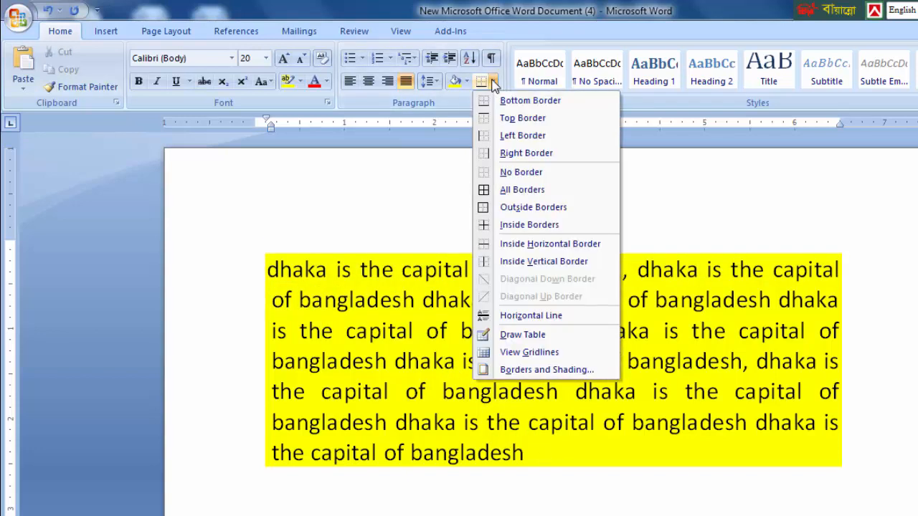
pyautogui.click(516, 187)
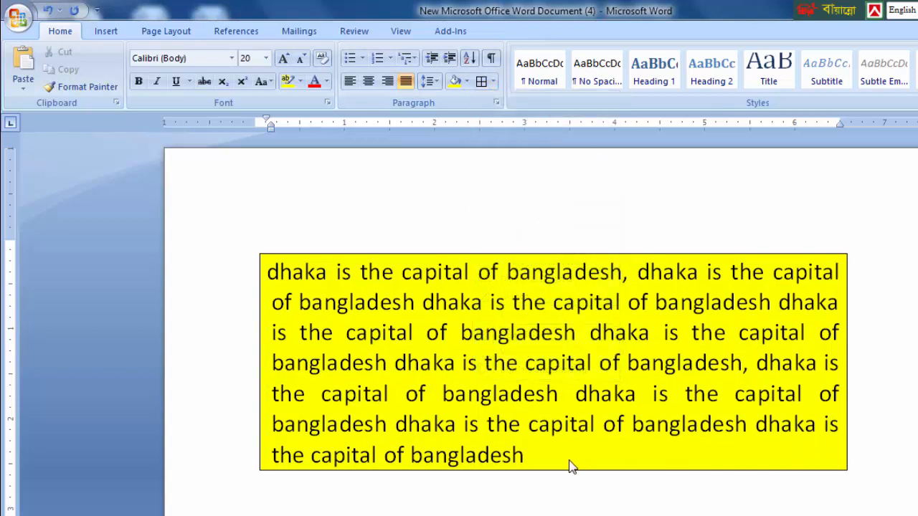
# Step: Set the whole paragraph to No Border and deselect the text
pyautogui.moveTo(550, 468); pyautogui.dragTo(259, 285)
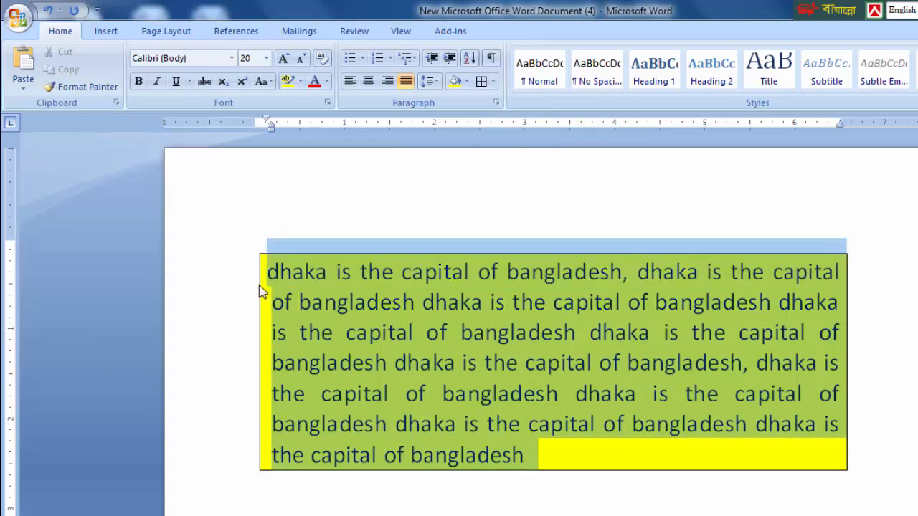
pyautogui.click(495, 82)
pyautogui.click(530, 175)
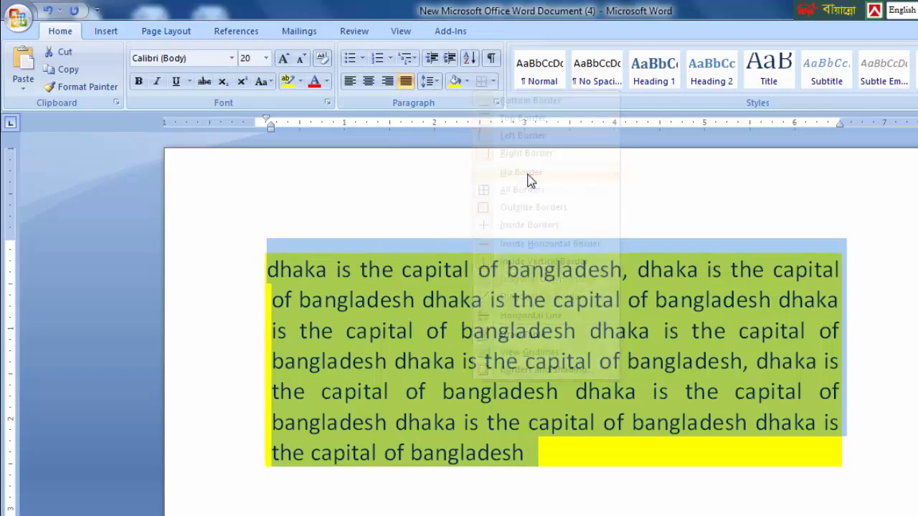
pyautogui.click(565, 333)
# Step: Add a bottom, a top and a right border to the yellow-shaded paragraph, one after another
pyautogui.click(493, 81)
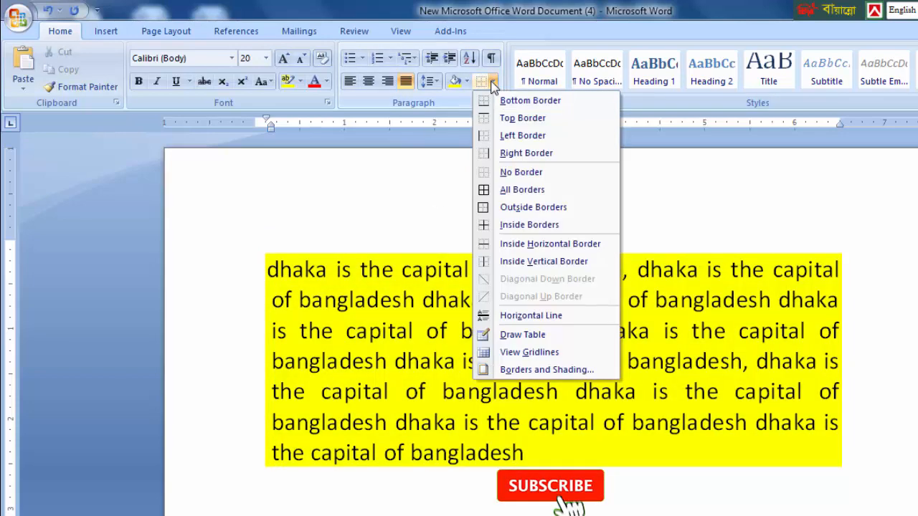
pyautogui.click(500, 101)
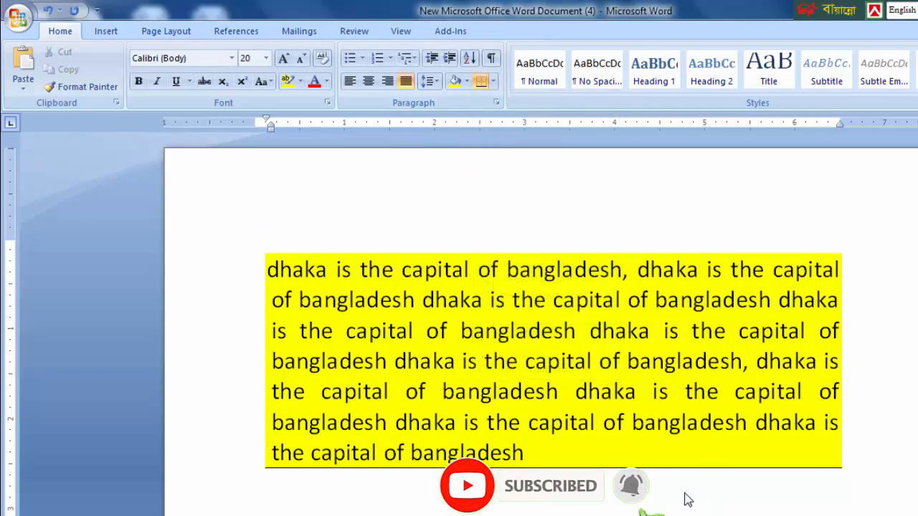
pyautogui.click(492, 84)
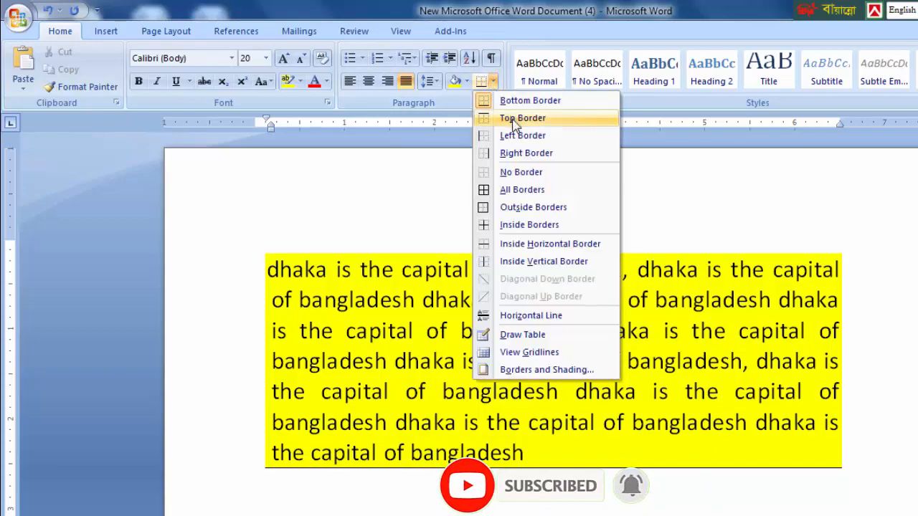
pyautogui.click(514, 120)
pyautogui.click(493, 81)
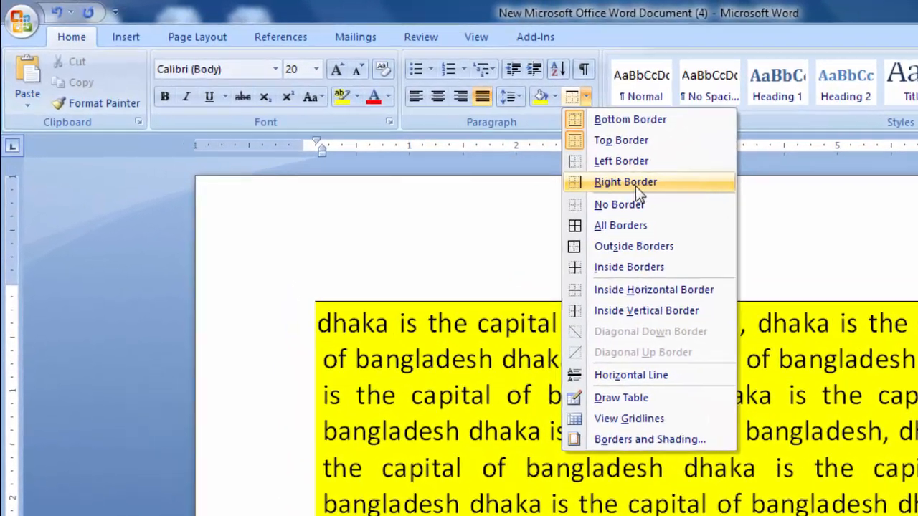
pyautogui.click(552, 160)
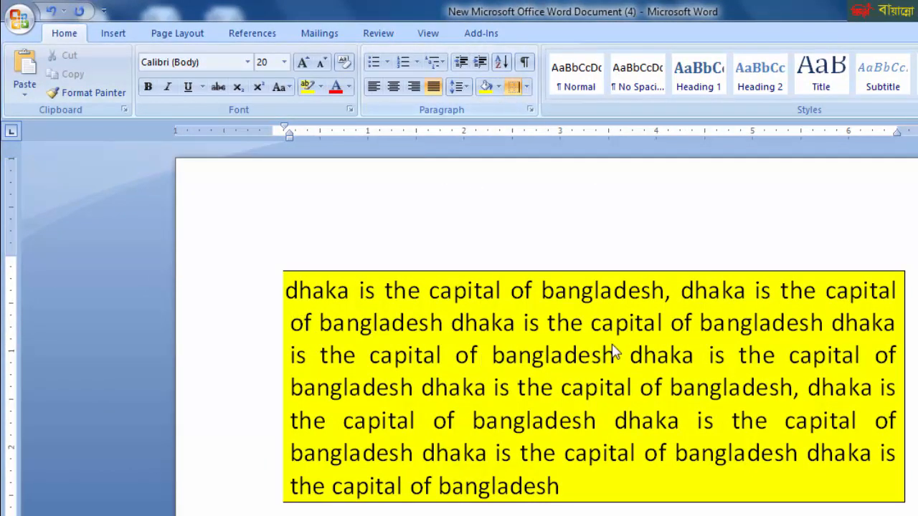
# Step: Remove all borders and the yellow shading from the whole paragraph, leaving the text deselected
pyautogui.click(526, 87)
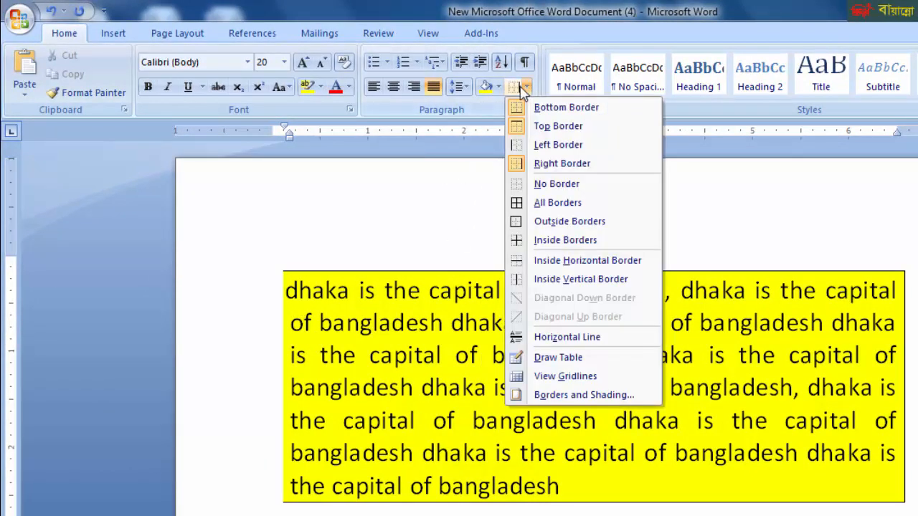
pyautogui.click(540, 185)
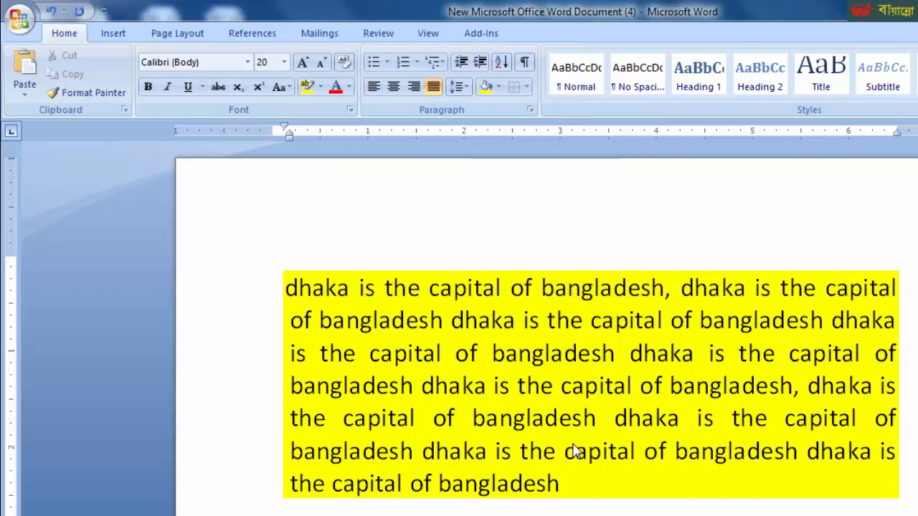
pyautogui.moveTo(606, 488); pyautogui.dragTo(115, 222)
pyautogui.click(498, 88)
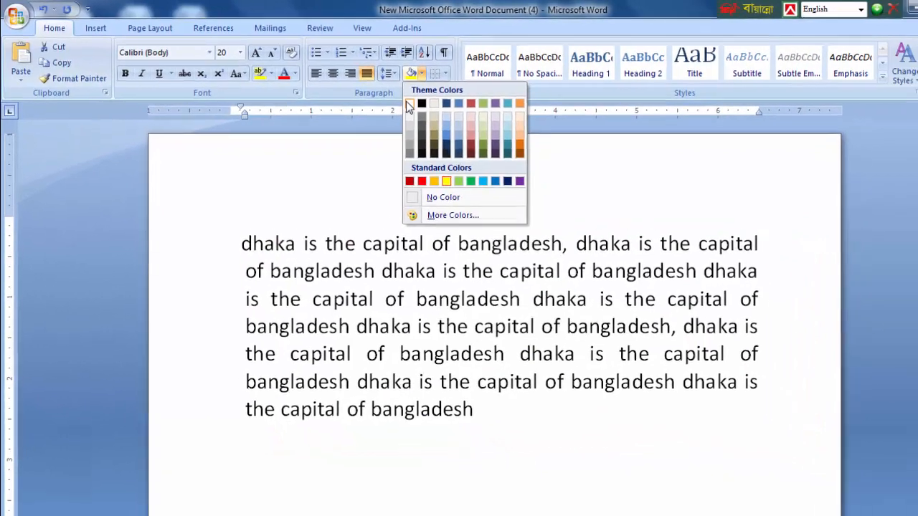
pyautogui.click(523, 232)
pyautogui.click(431, 279)
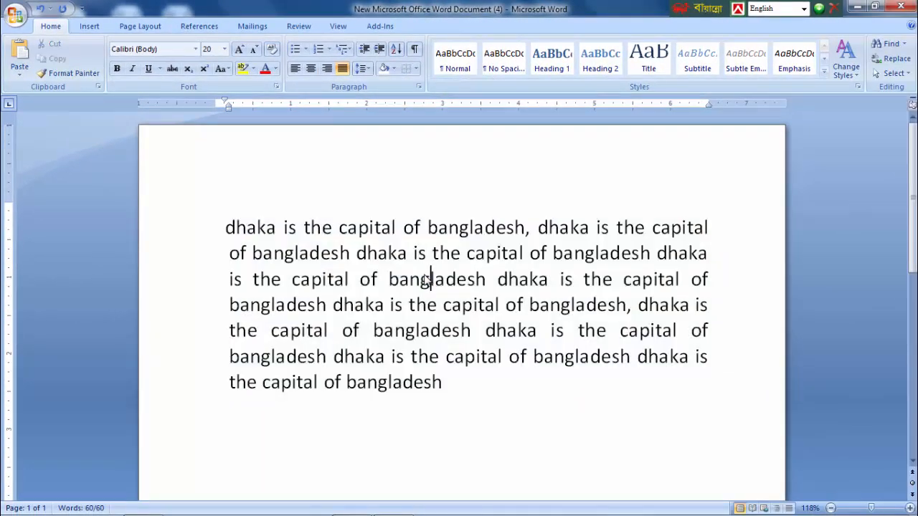
# Step: Select the whole paragraph and look over the Insert commands before returning to the Home commands
pyautogui.moveTo(227, 236); pyautogui.dragTo(570, 373)
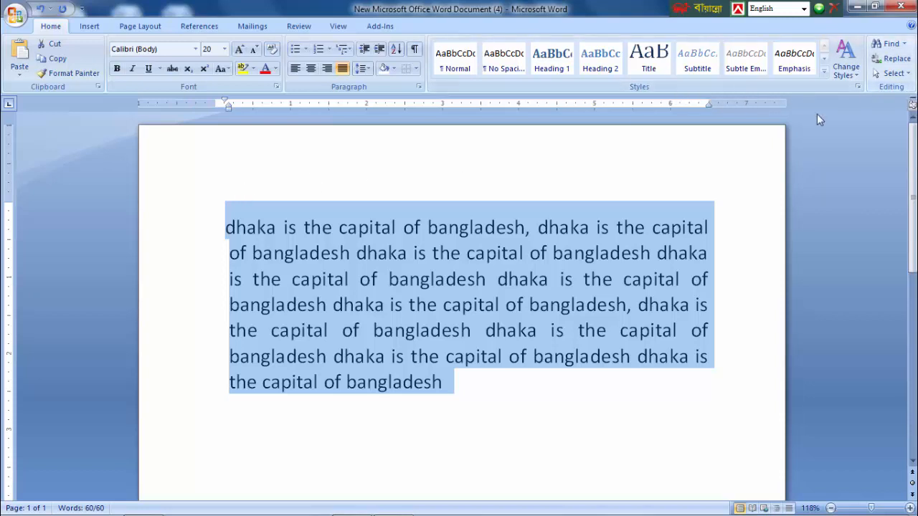
pyautogui.click(89, 26)
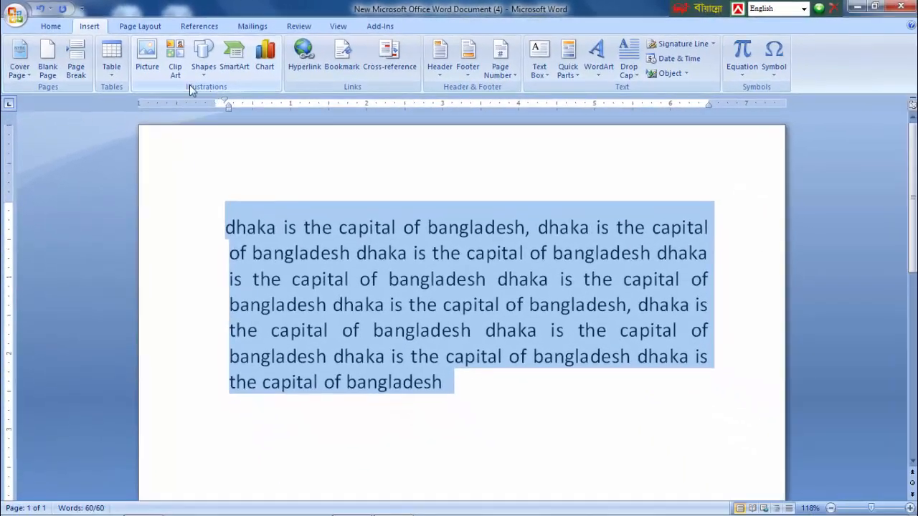
pyautogui.click(52, 27)
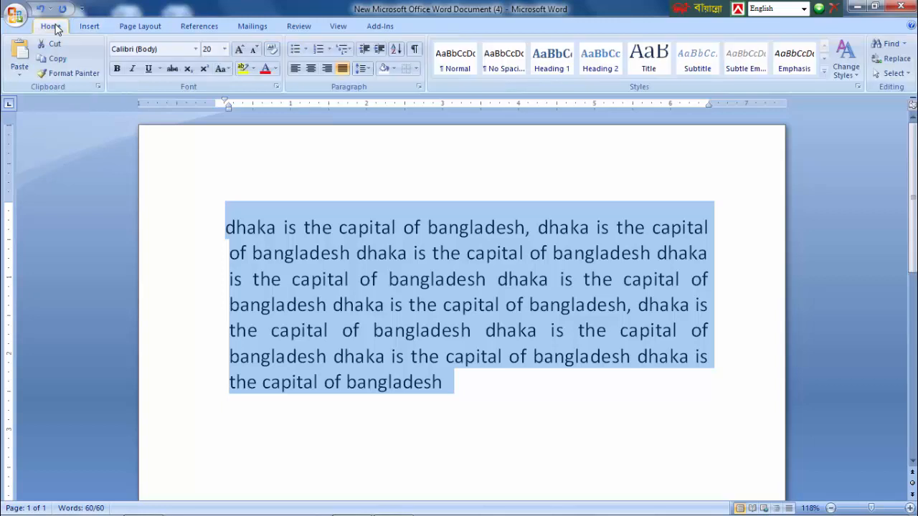